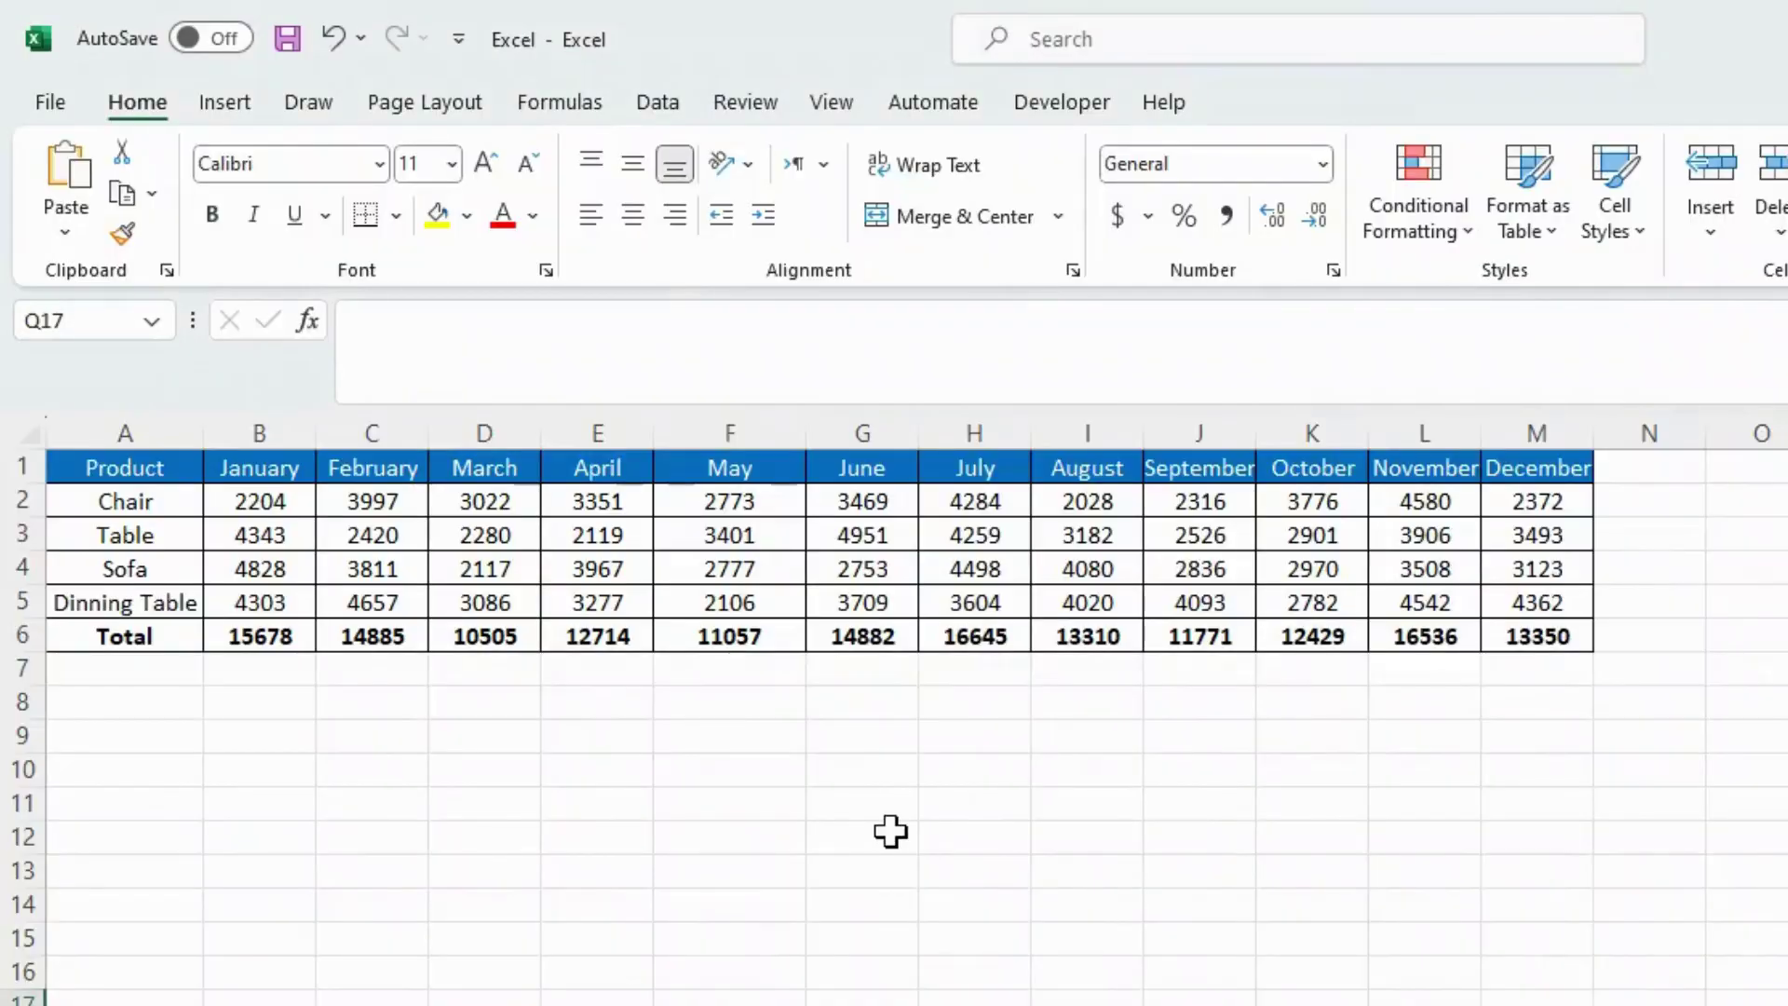
# Step: Insert a clustered column chart of A1:D5 (Product, January–March) and drag it below the table
pyautogui.click(891, 832)
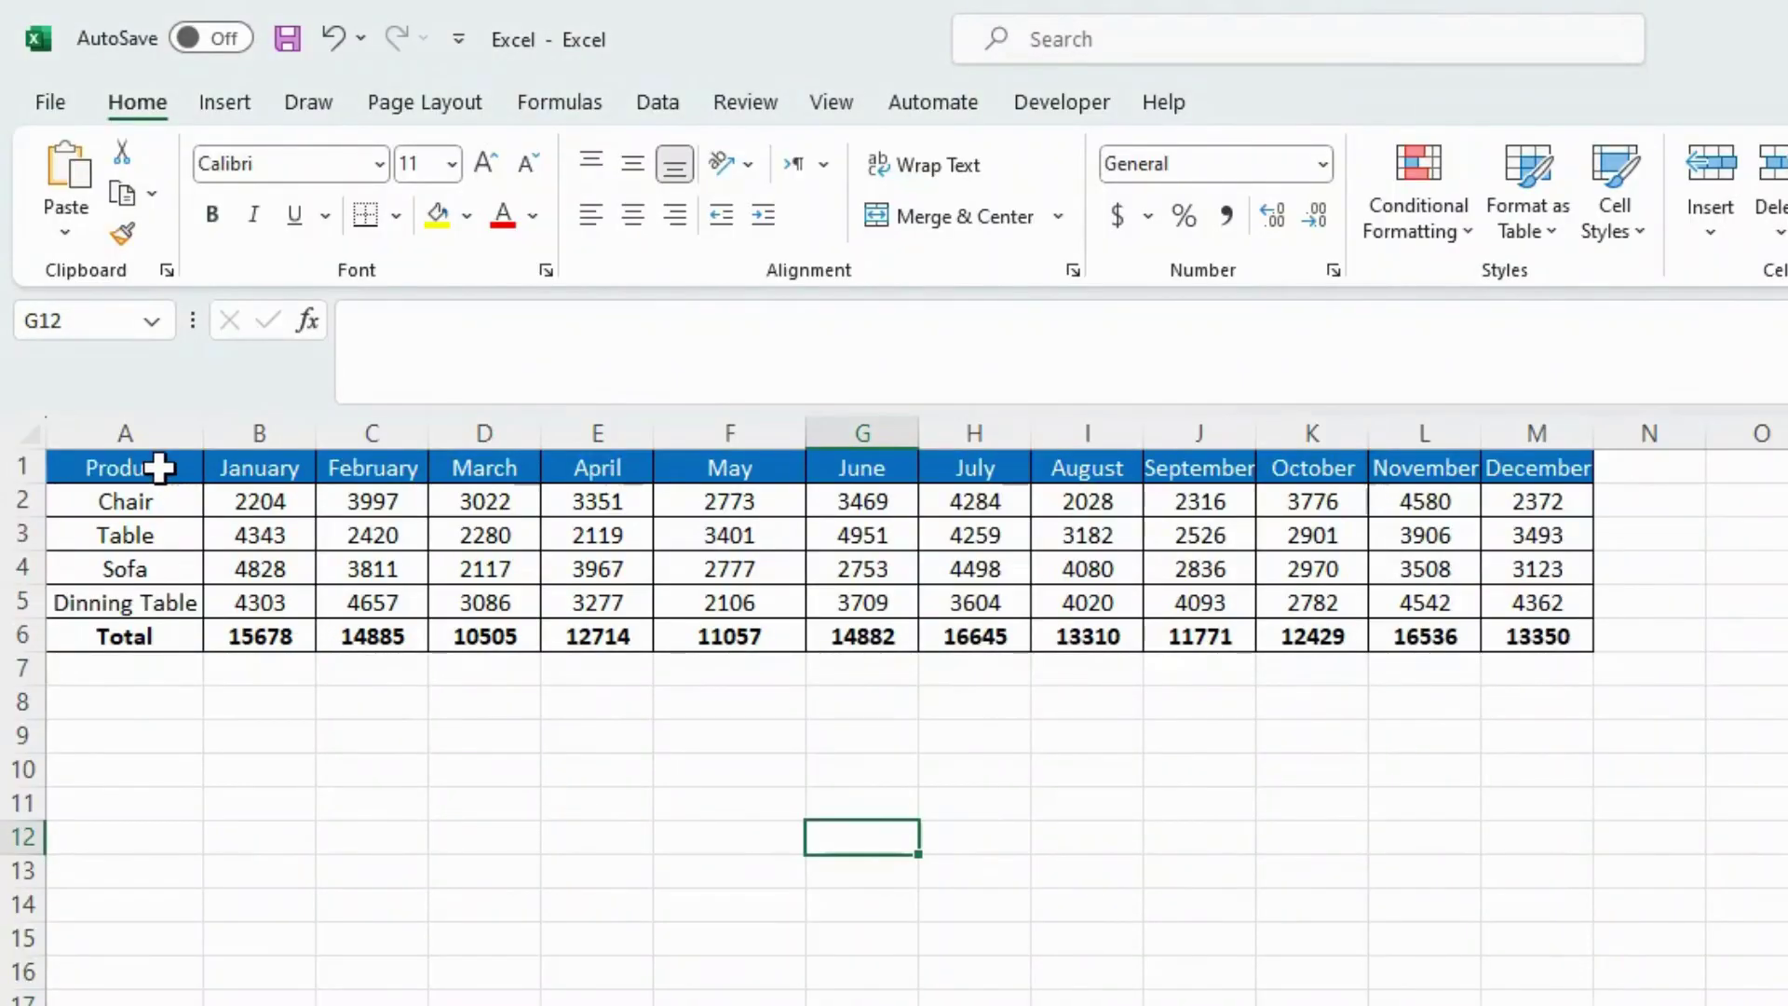
pyautogui.moveTo(159, 468); pyautogui.dragTo(479, 596)
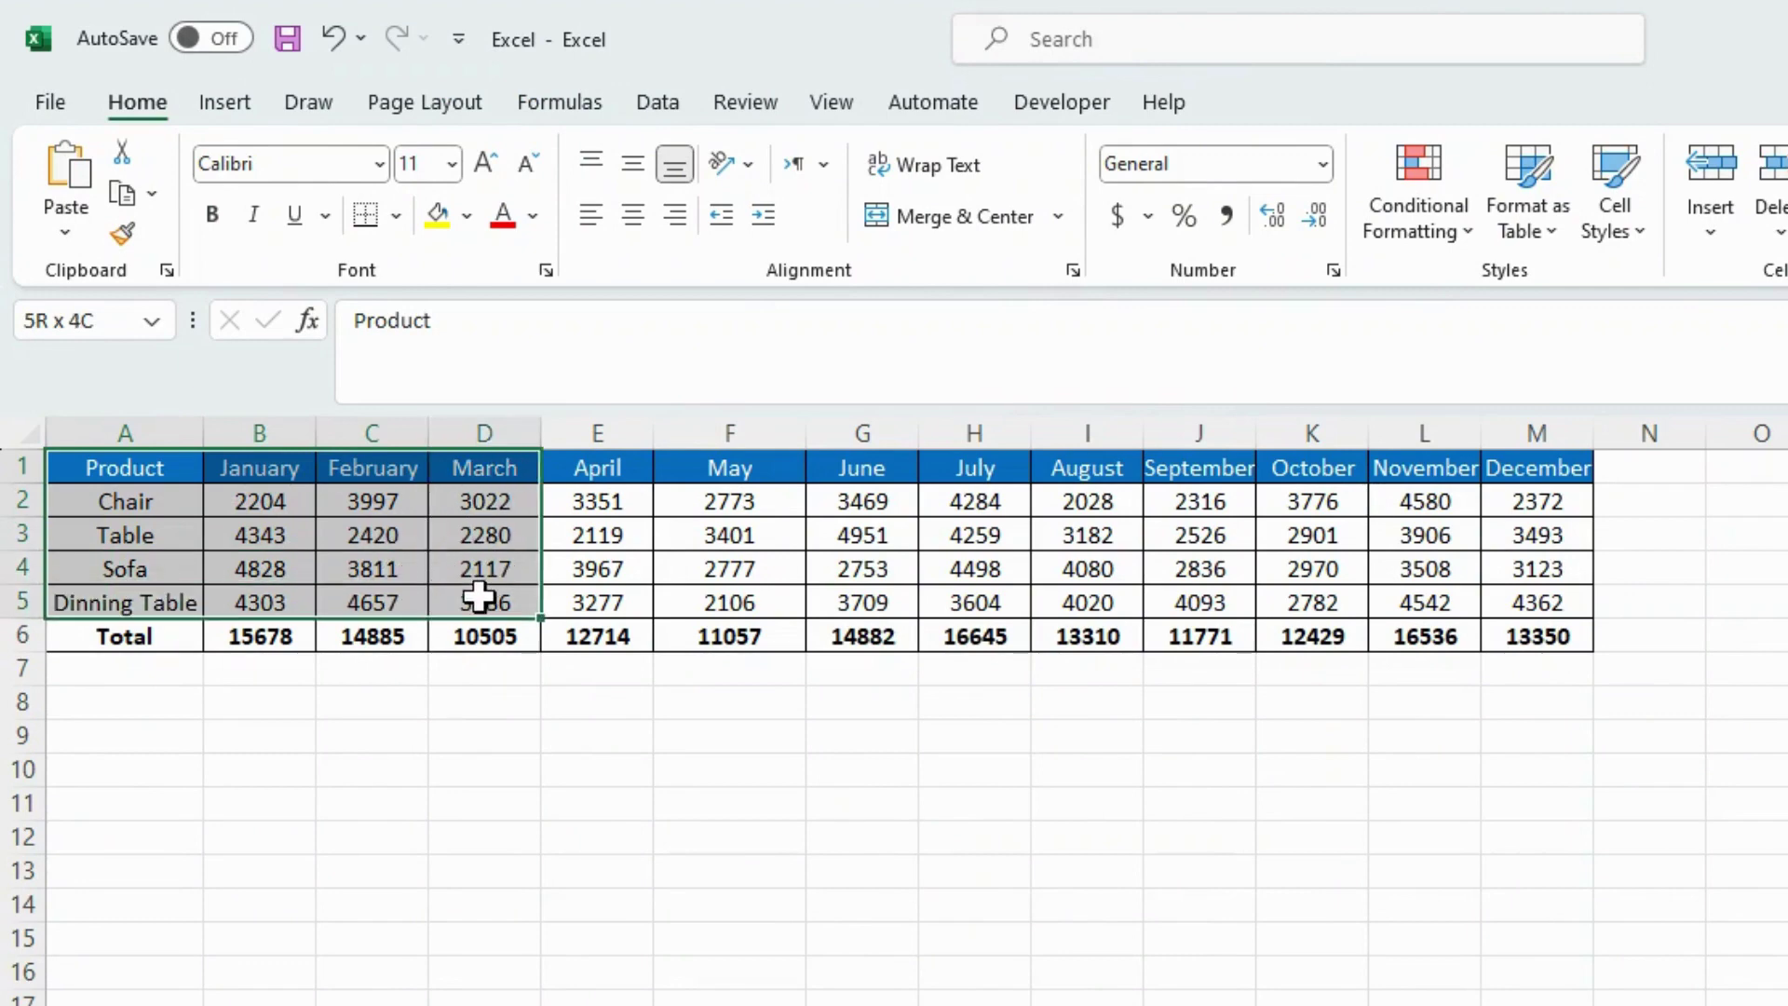
pyautogui.click(232, 110)
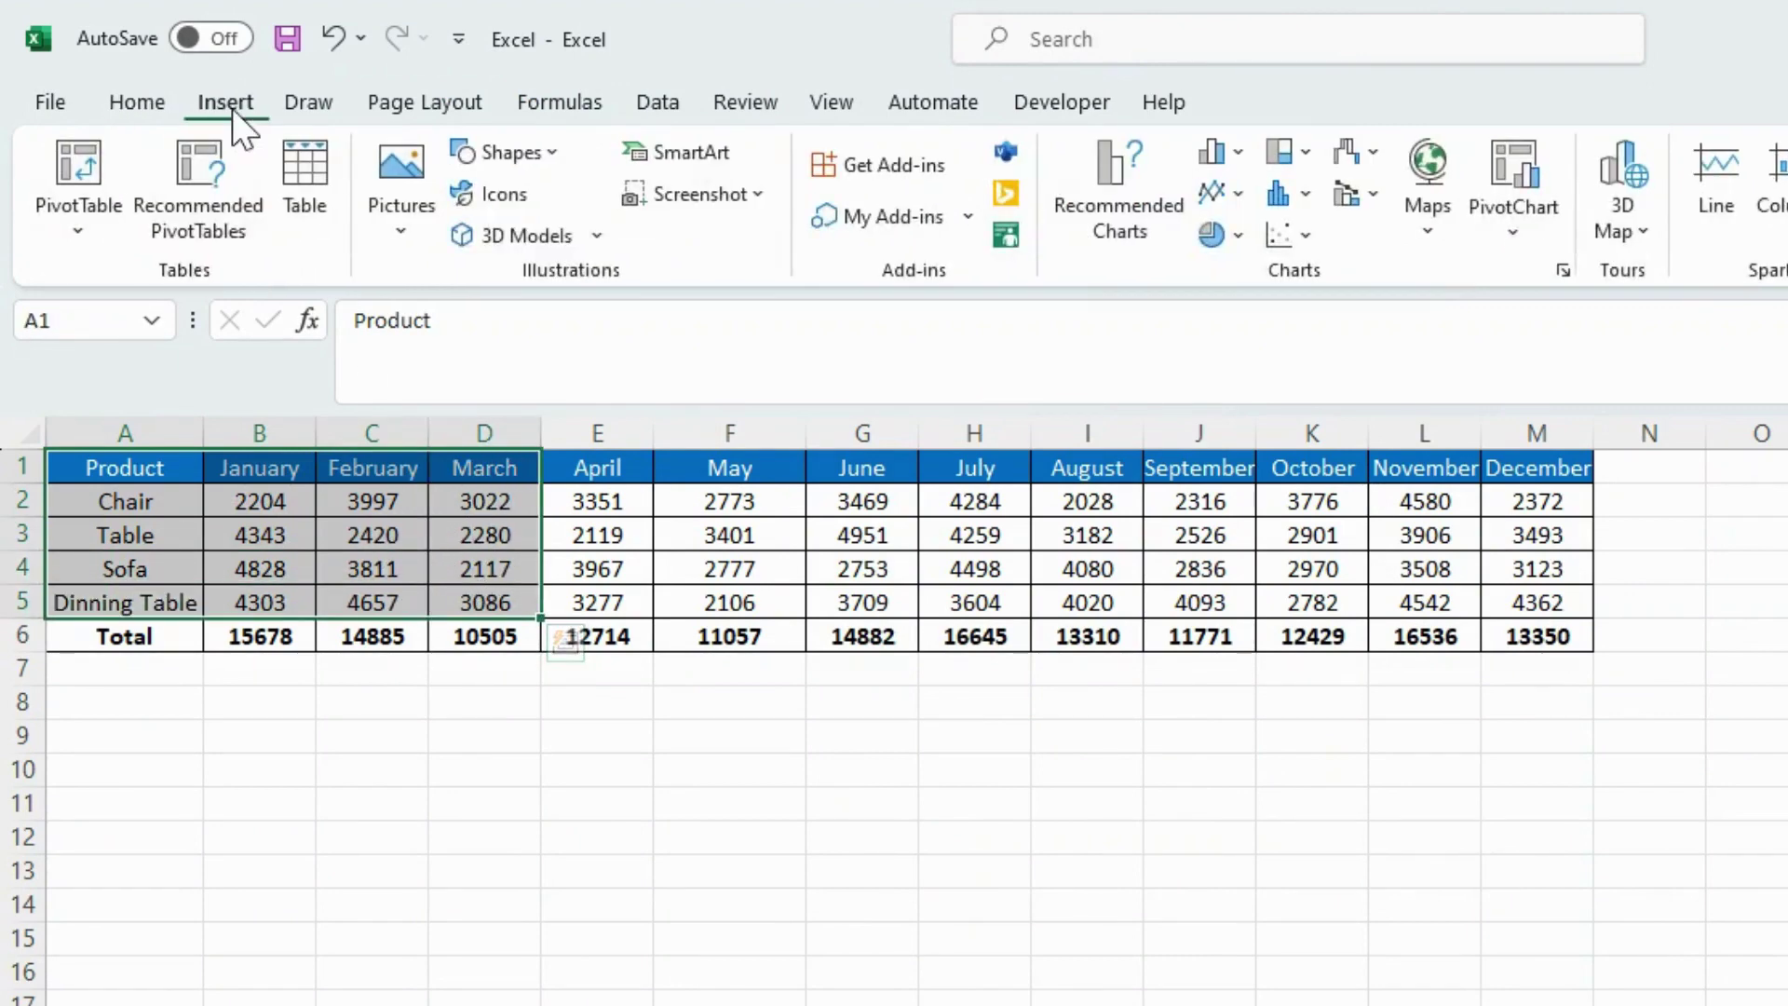
pyautogui.click(1233, 149)
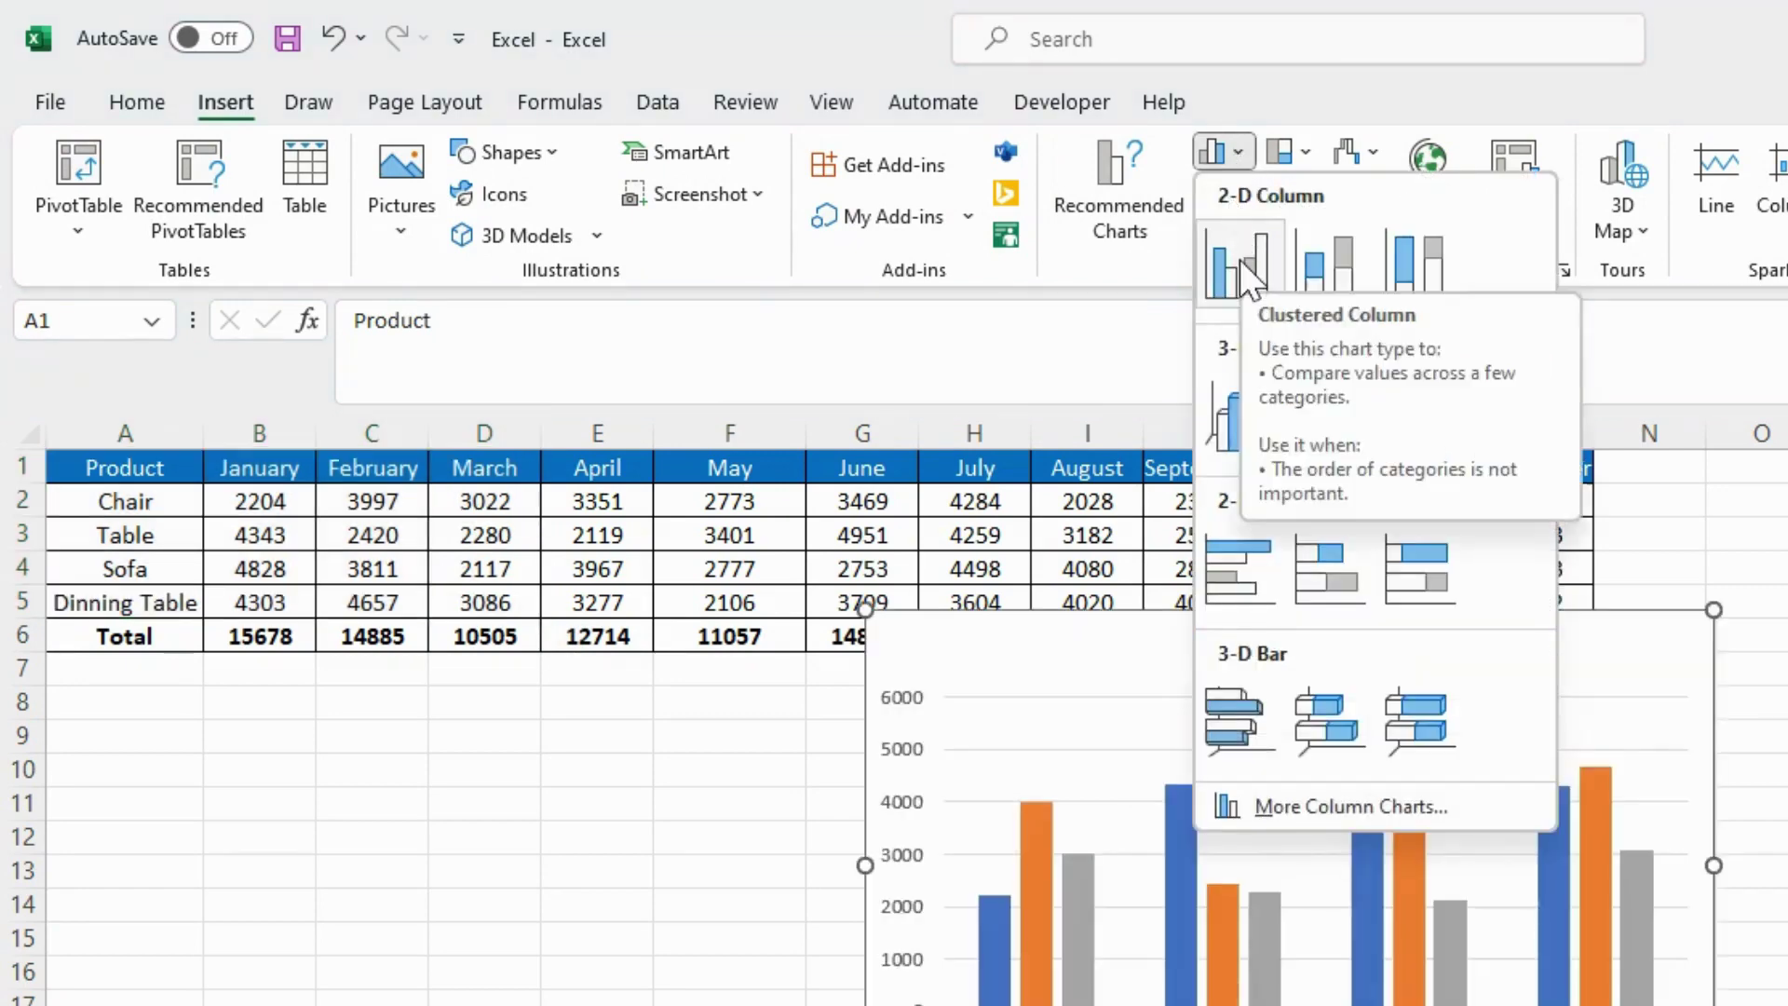
pyautogui.click(1239, 260)
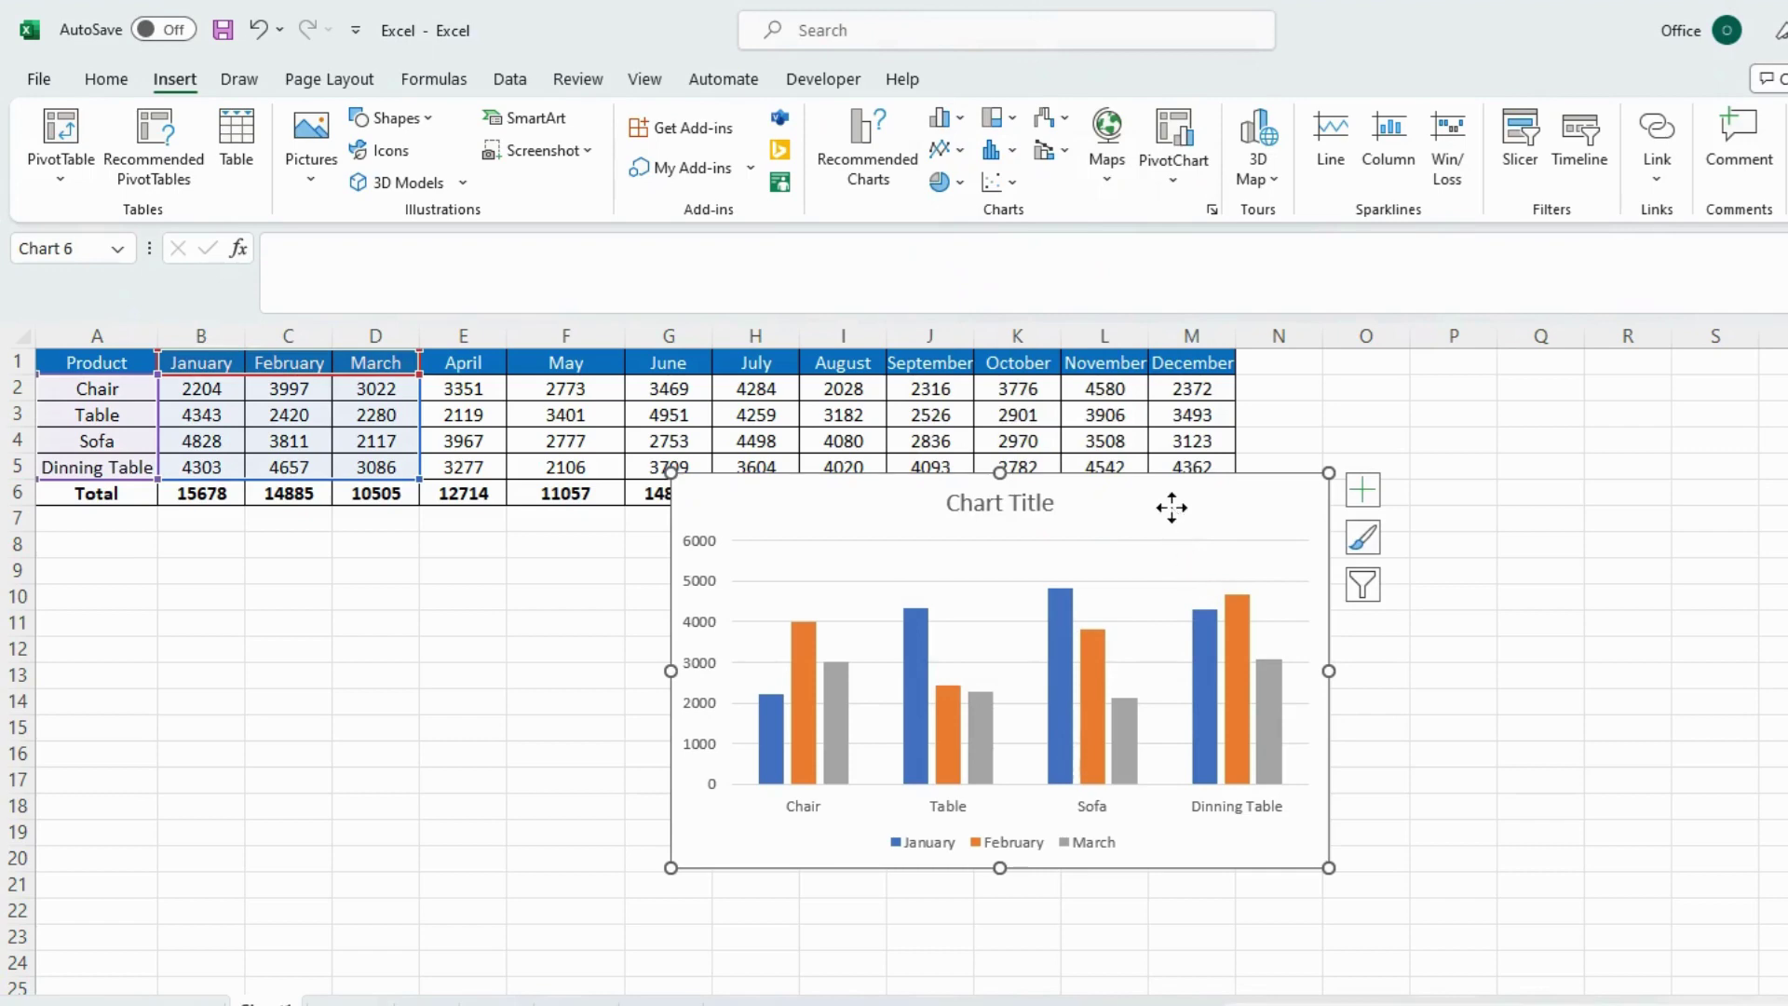
pyautogui.moveTo(1170, 506); pyautogui.dragTo(975, 555)
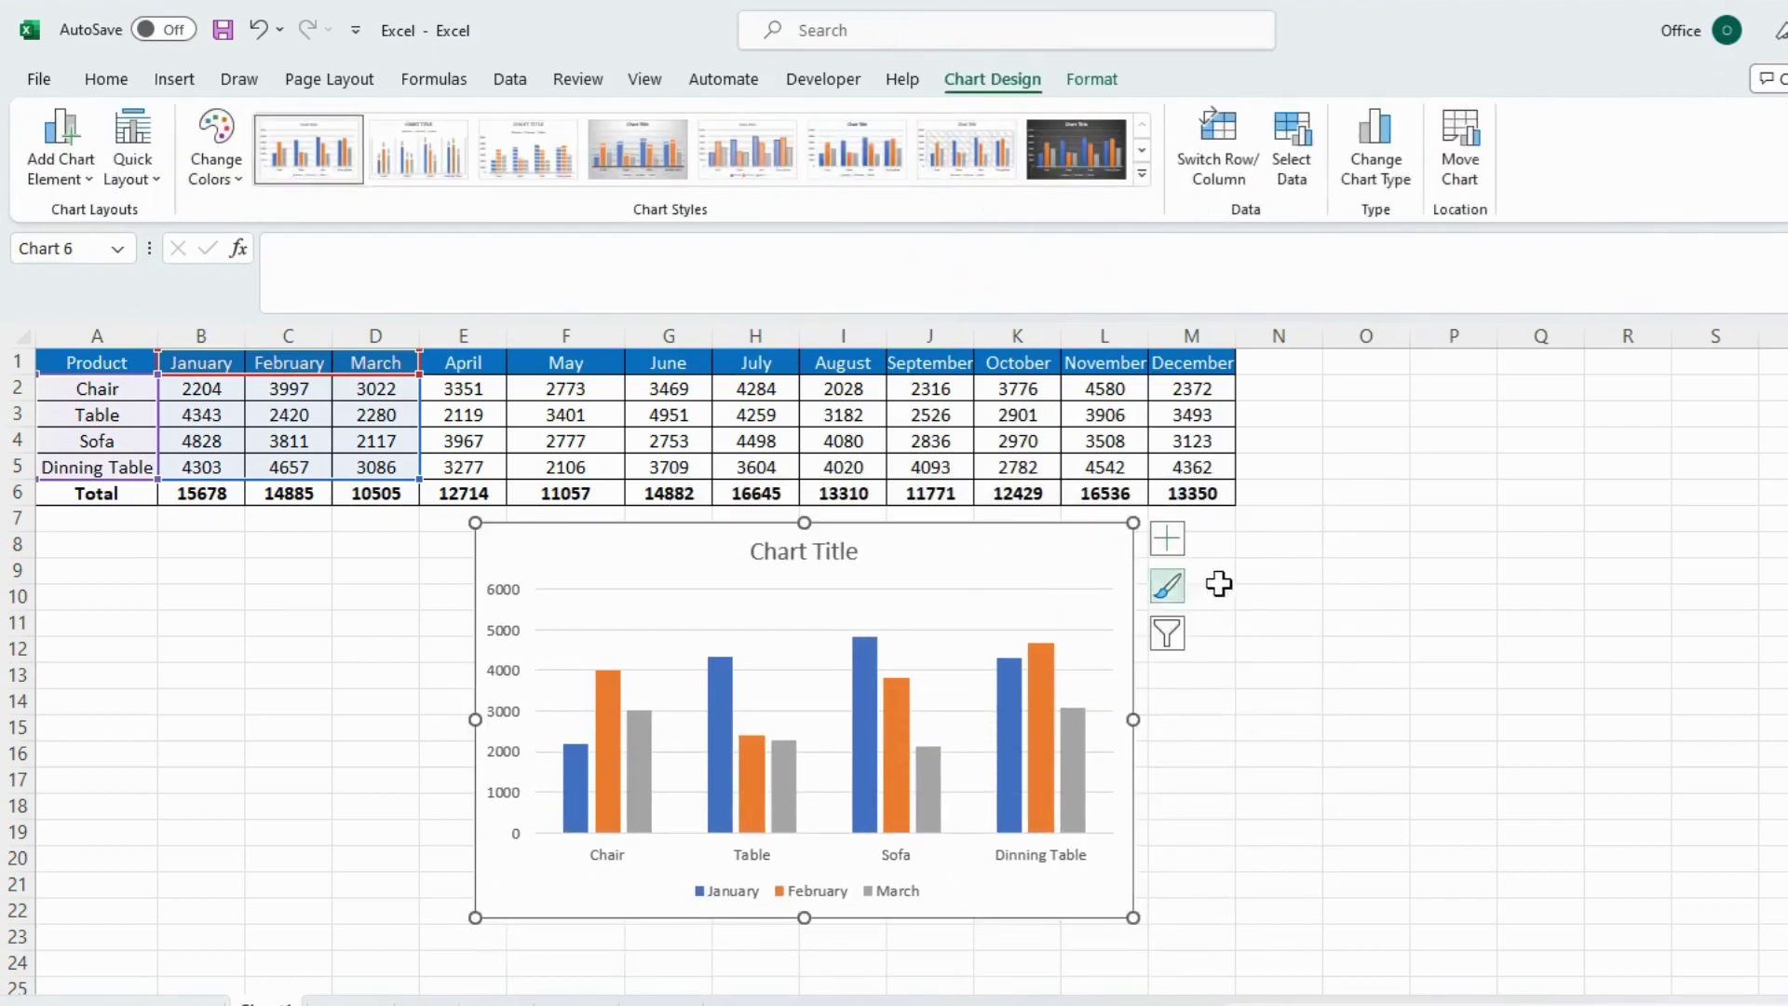
# Step: Slide the clustered column chart left so it sits directly under columns A–G
pyautogui.click(1277, 568)
pyautogui.click(984, 545)
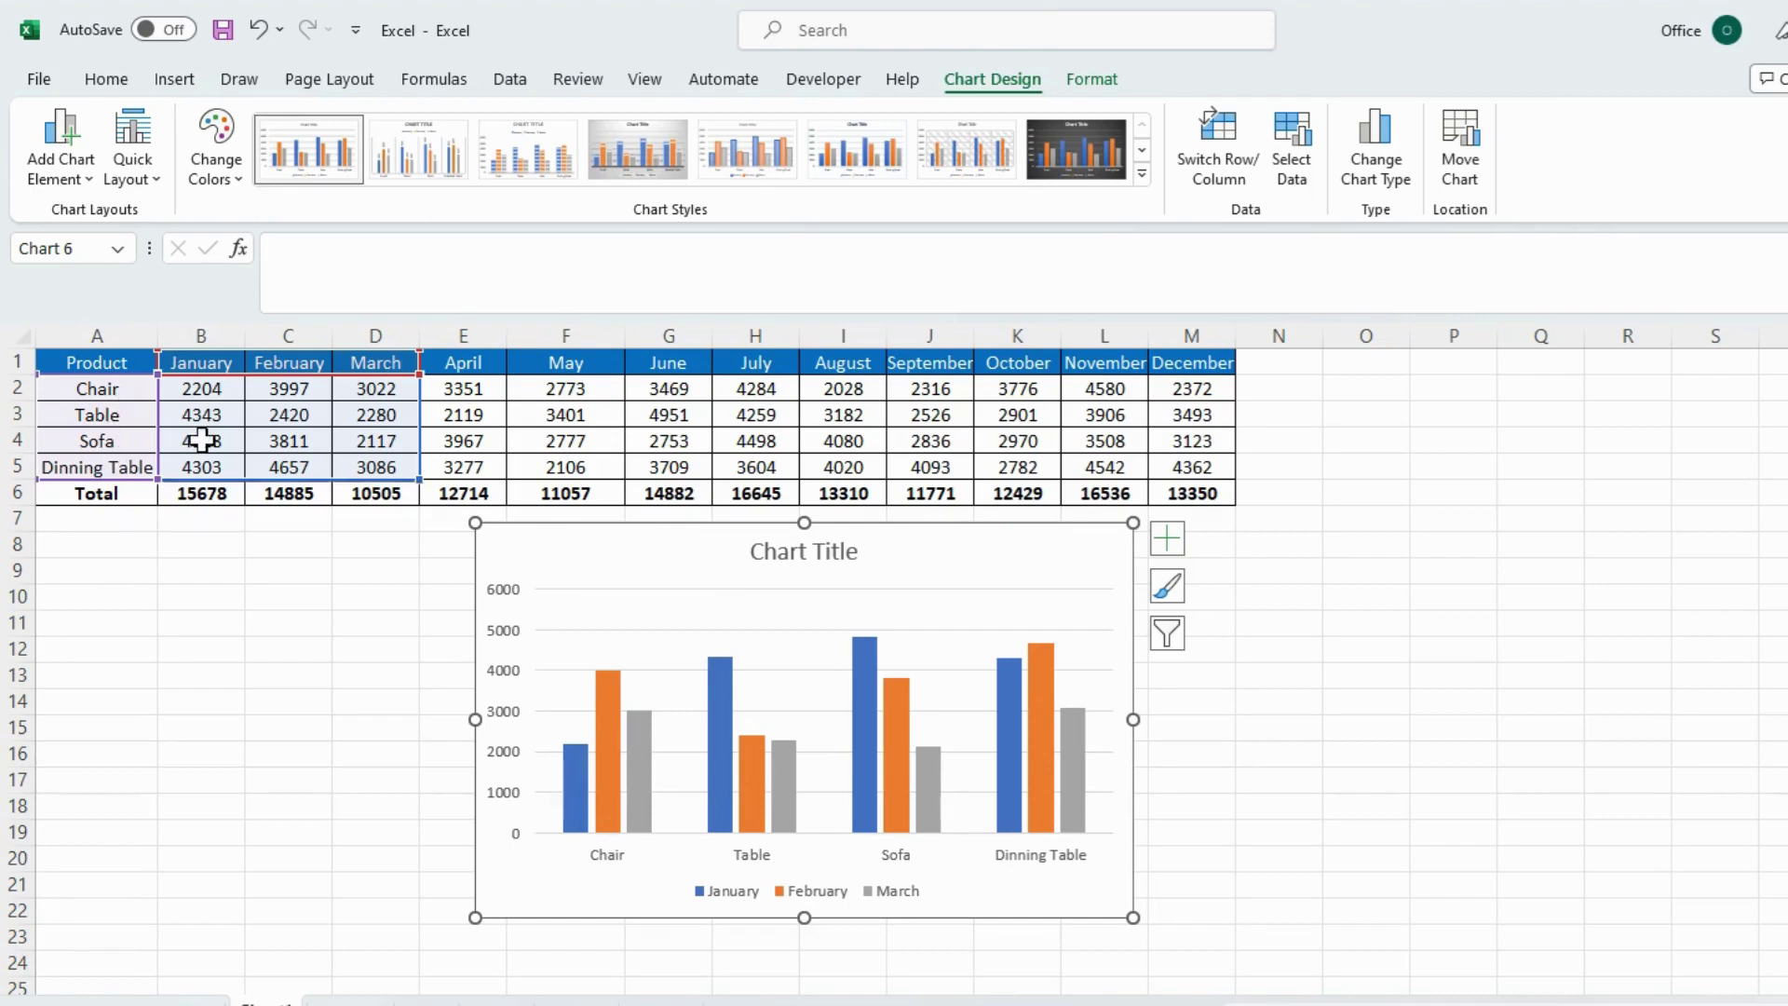
pyautogui.click(1517, 742)
pyautogui.moveTo(1039, 563); pyautogui.dragTo(1032, 565)
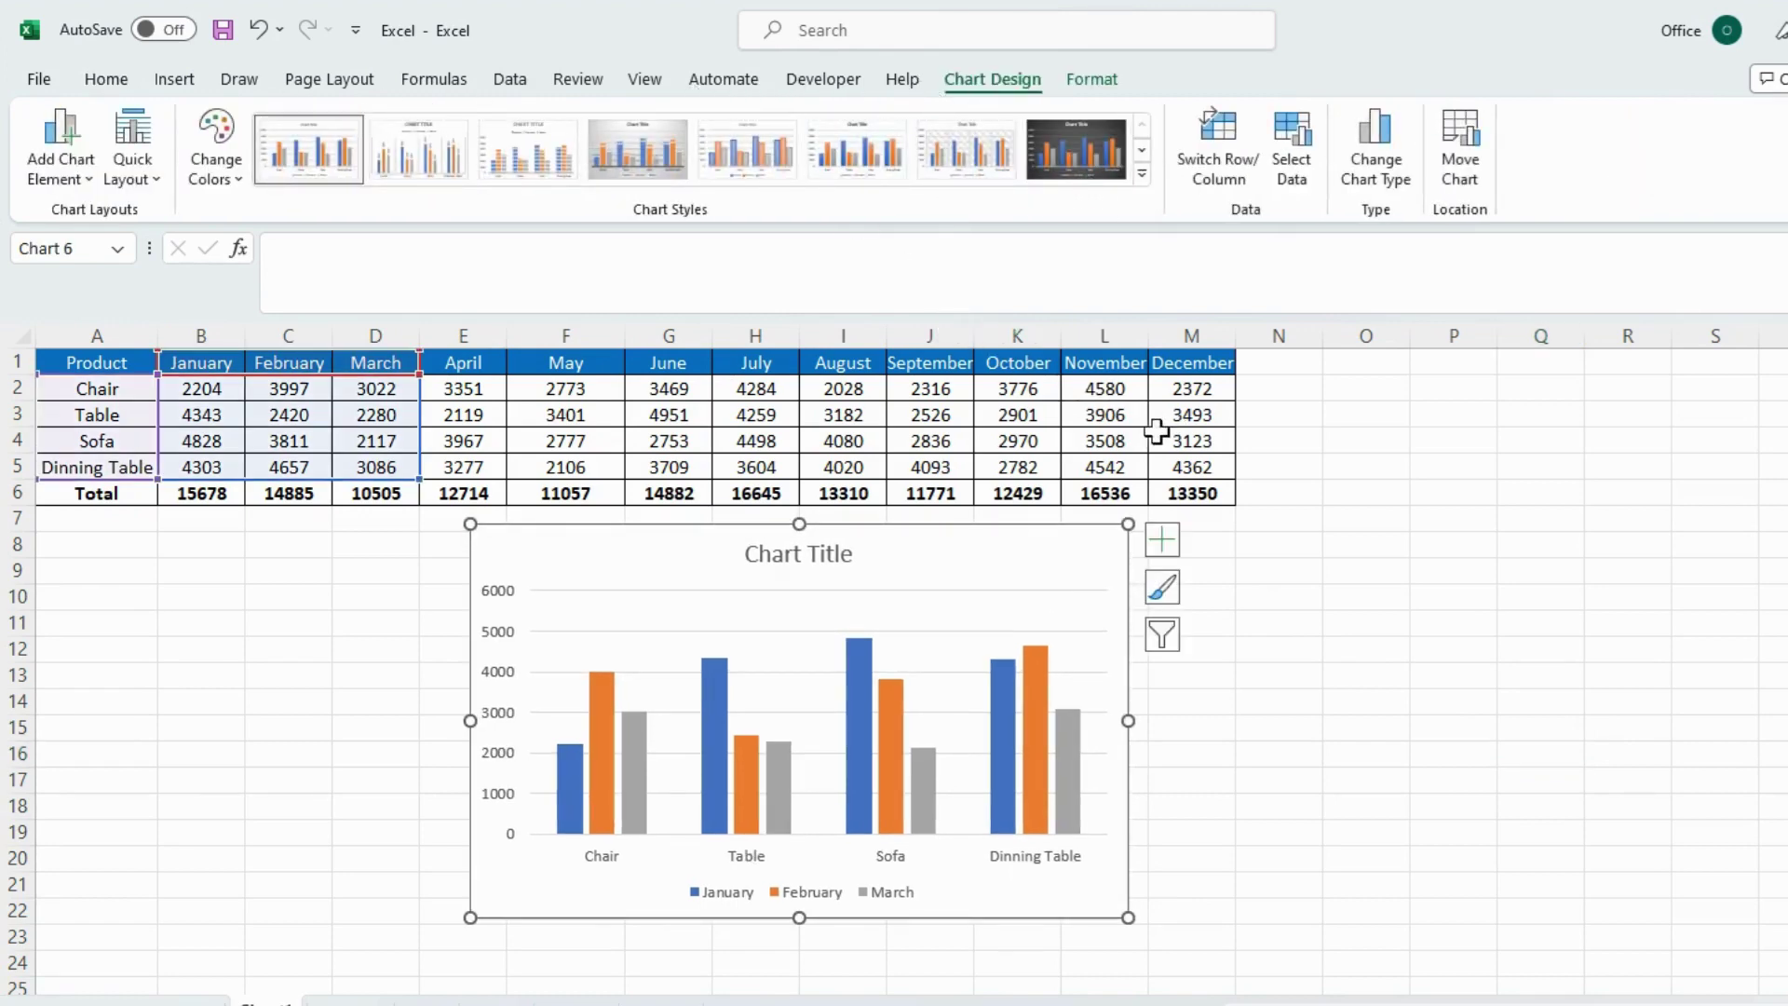
pyautogui.click(1438, 633)
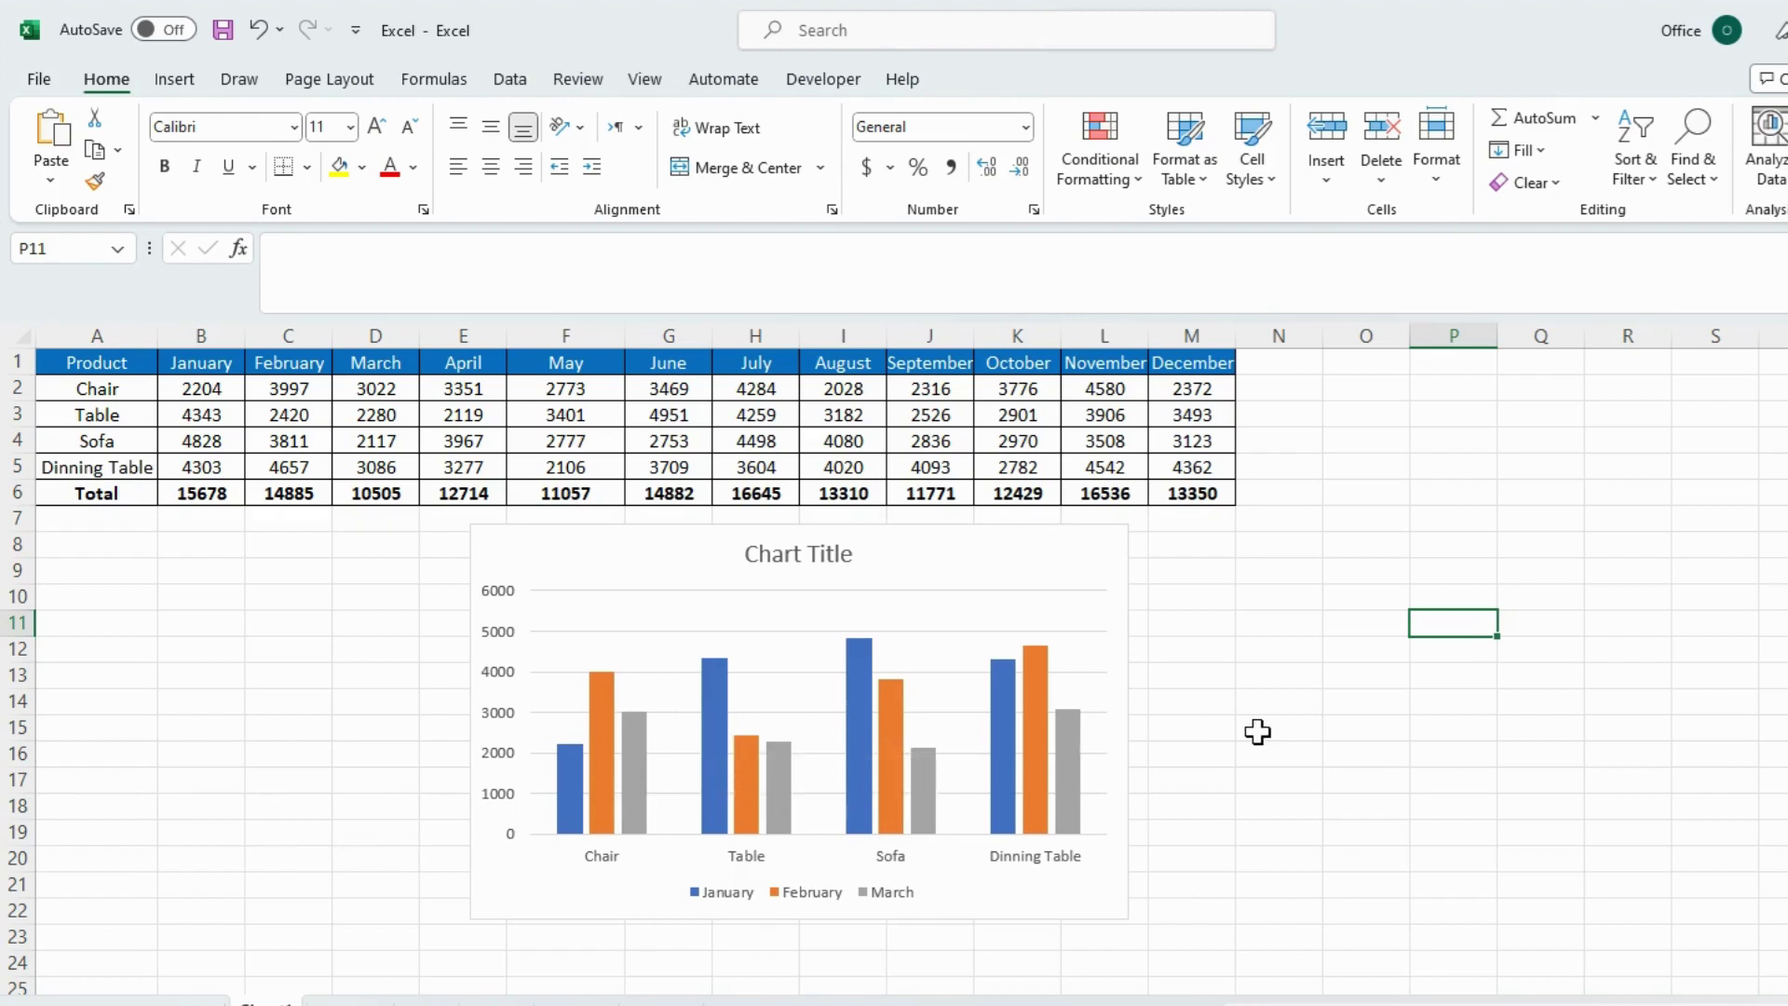
pyautogui.click(1022, 561)
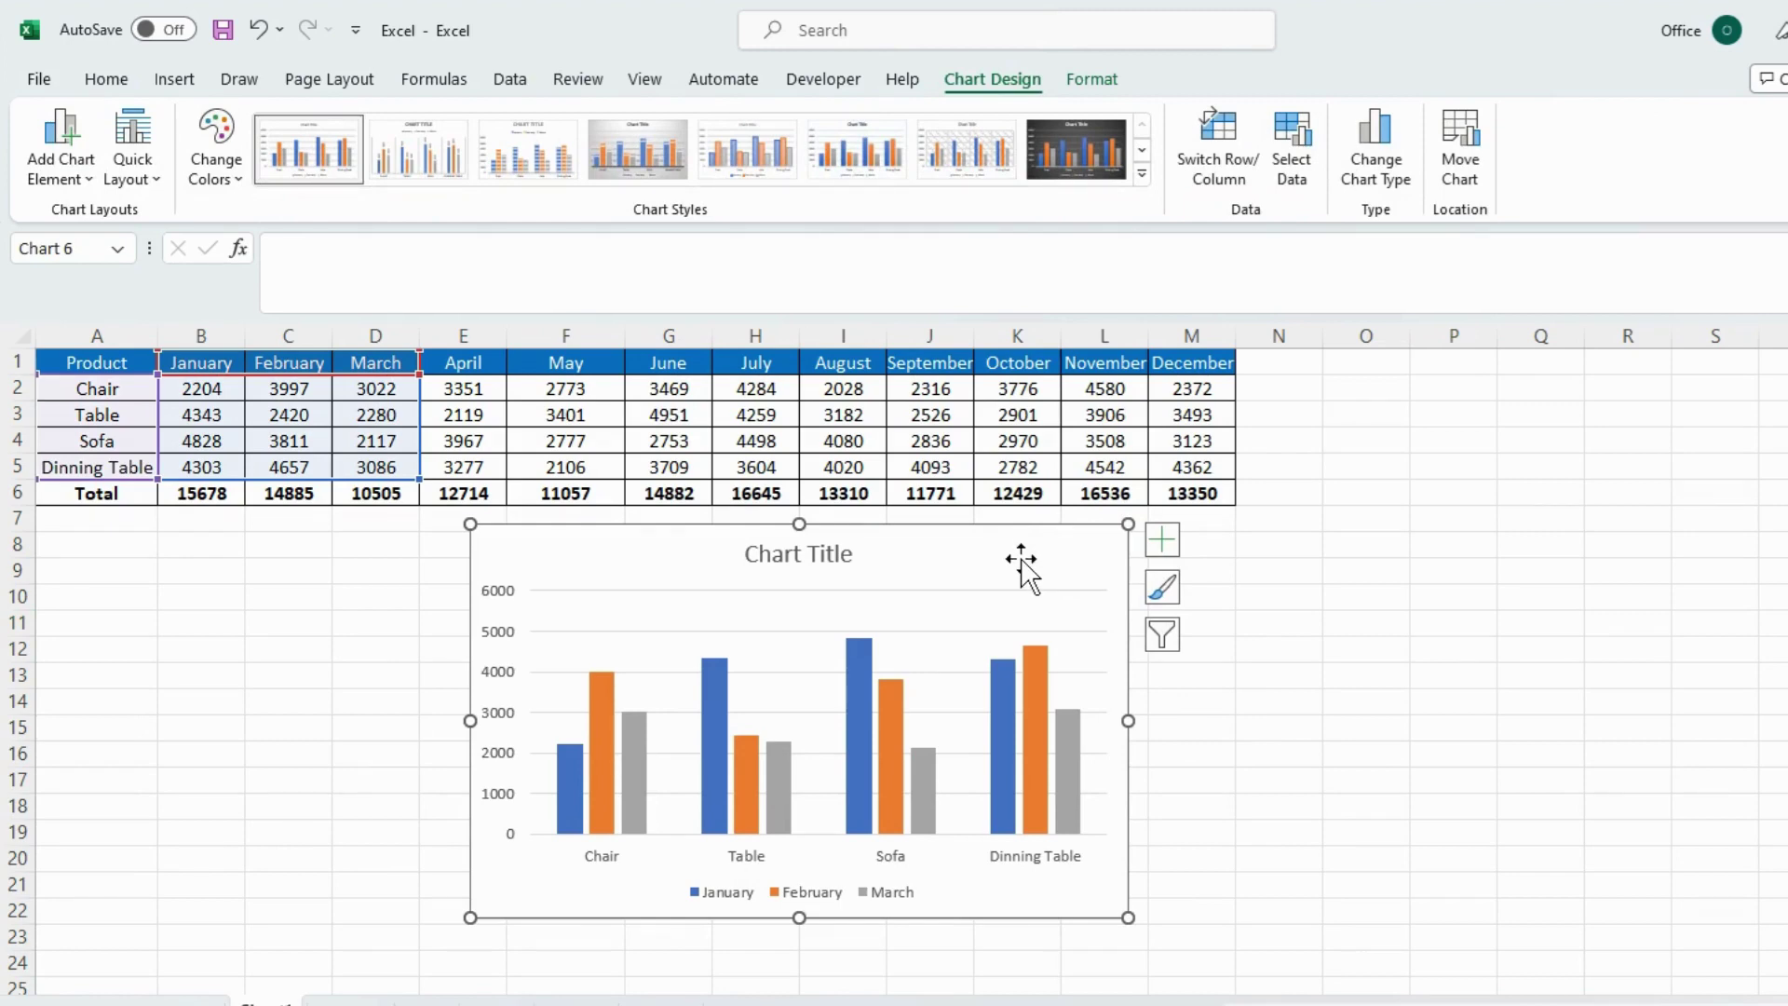
pyautogui.moveTo(1020, 559); pyautogui.dragTo(593, 560)
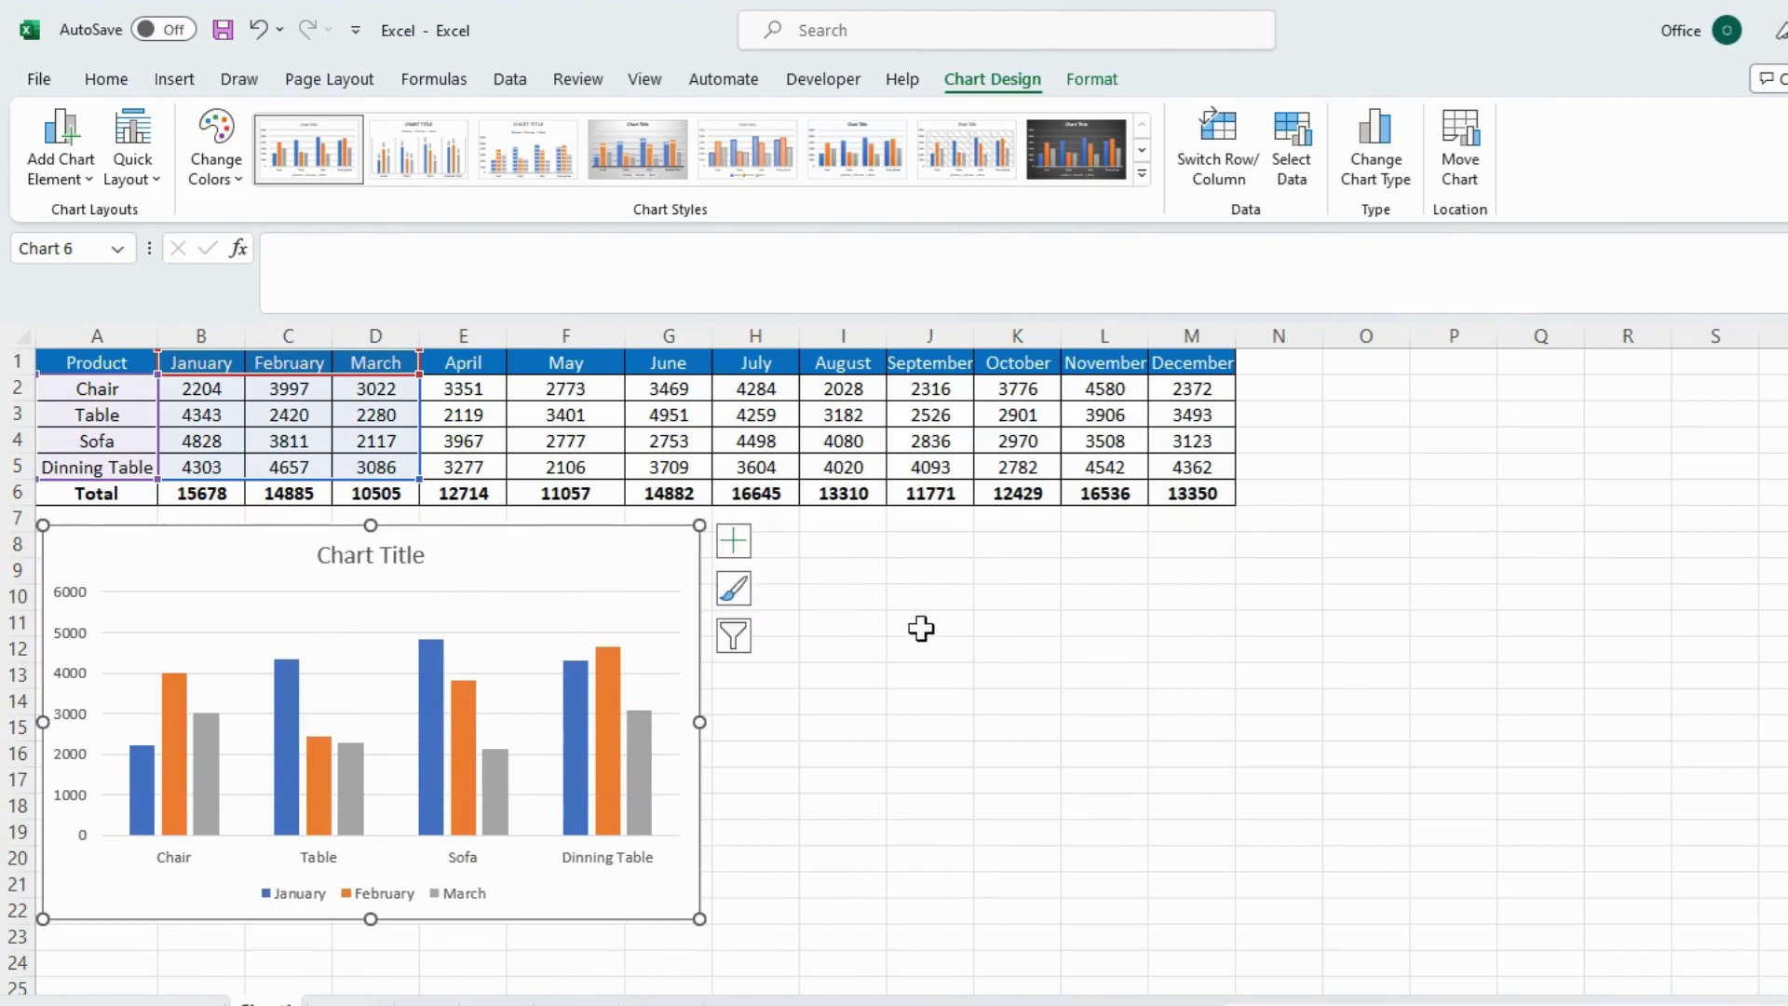
pyautogui.click(981, 643)
# Step: Insert a stacked column chart from A1:D5 and drag it beside the clustered column chart
pyautogui.click(99, 366)
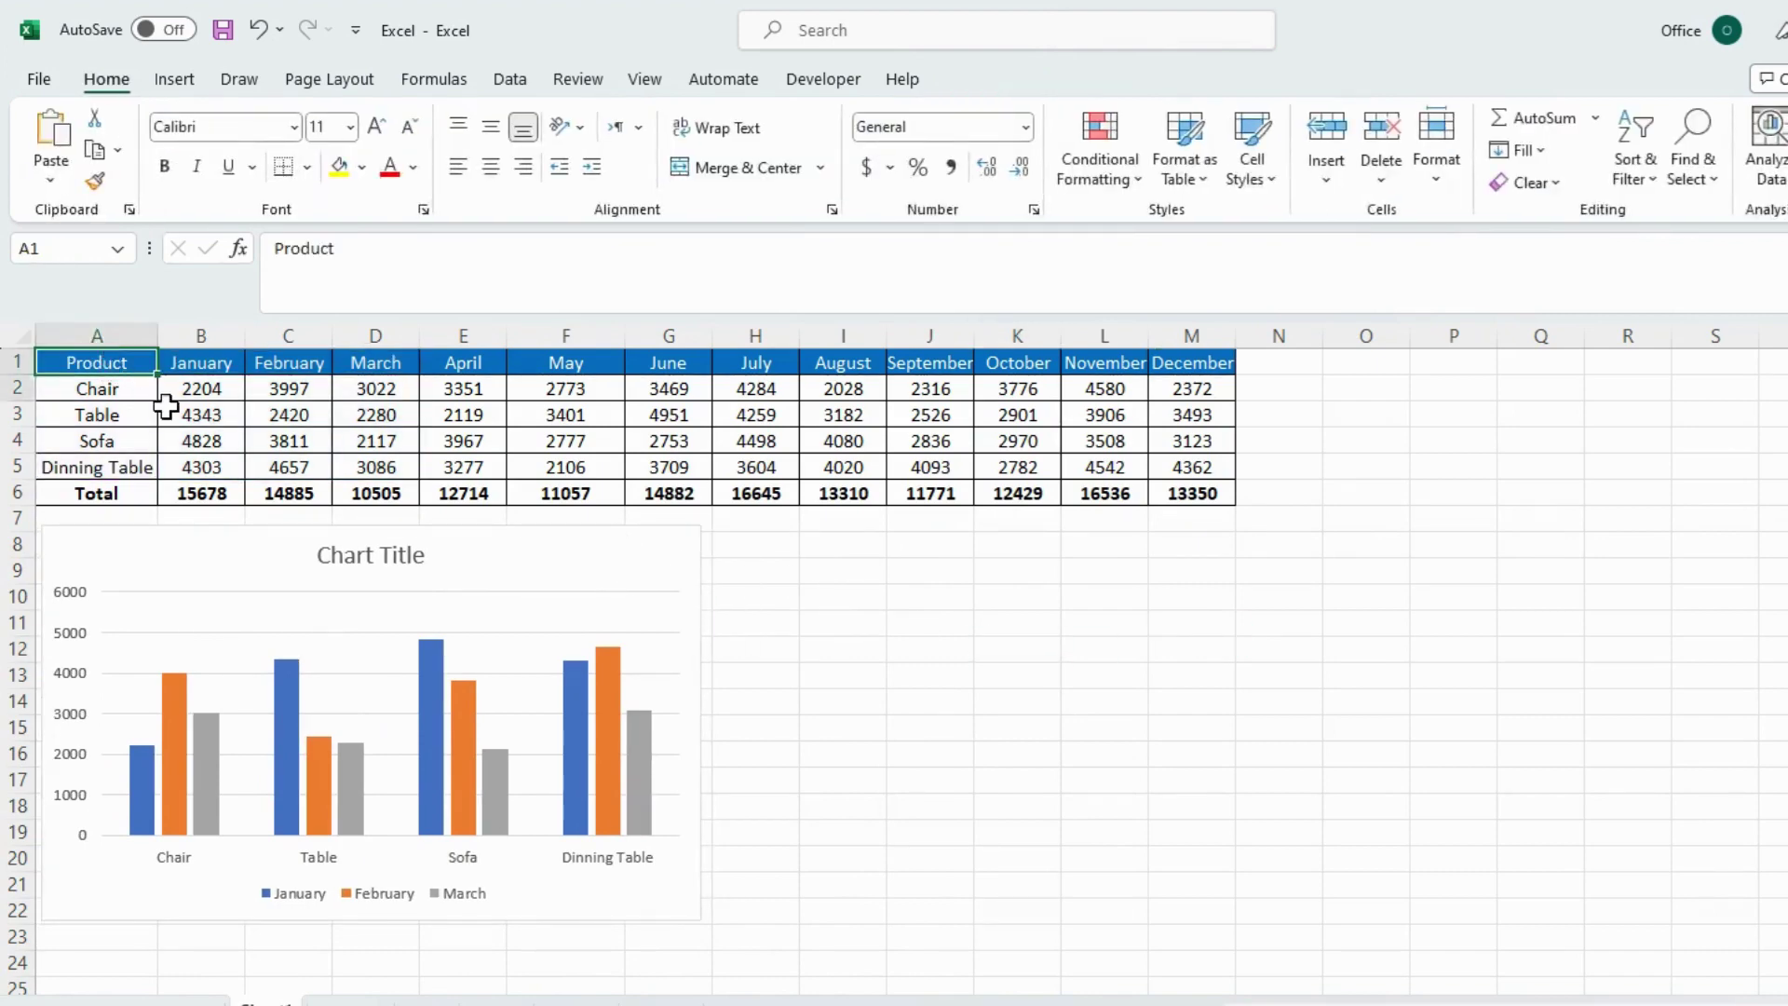
pyautogui.moveTo(97, 363); pyautogui.dragTo(375, 467)
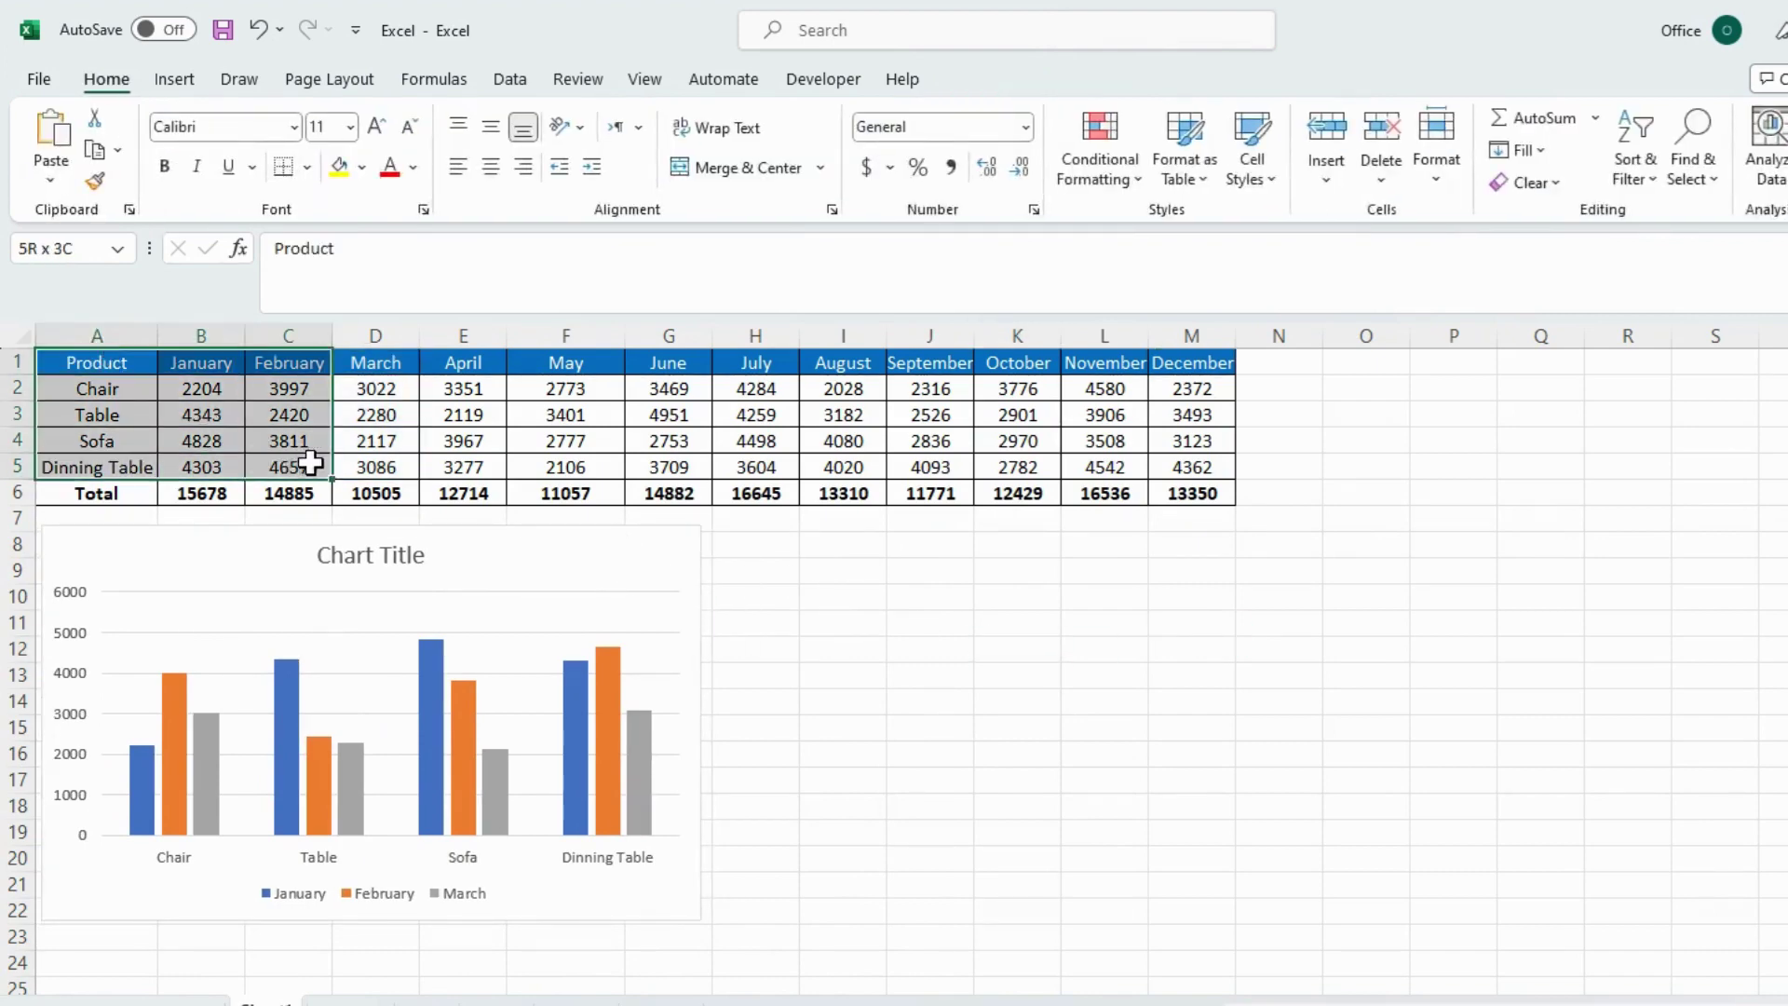
pyautogui.click(167, 78)
pyautogui.click(942, 119)
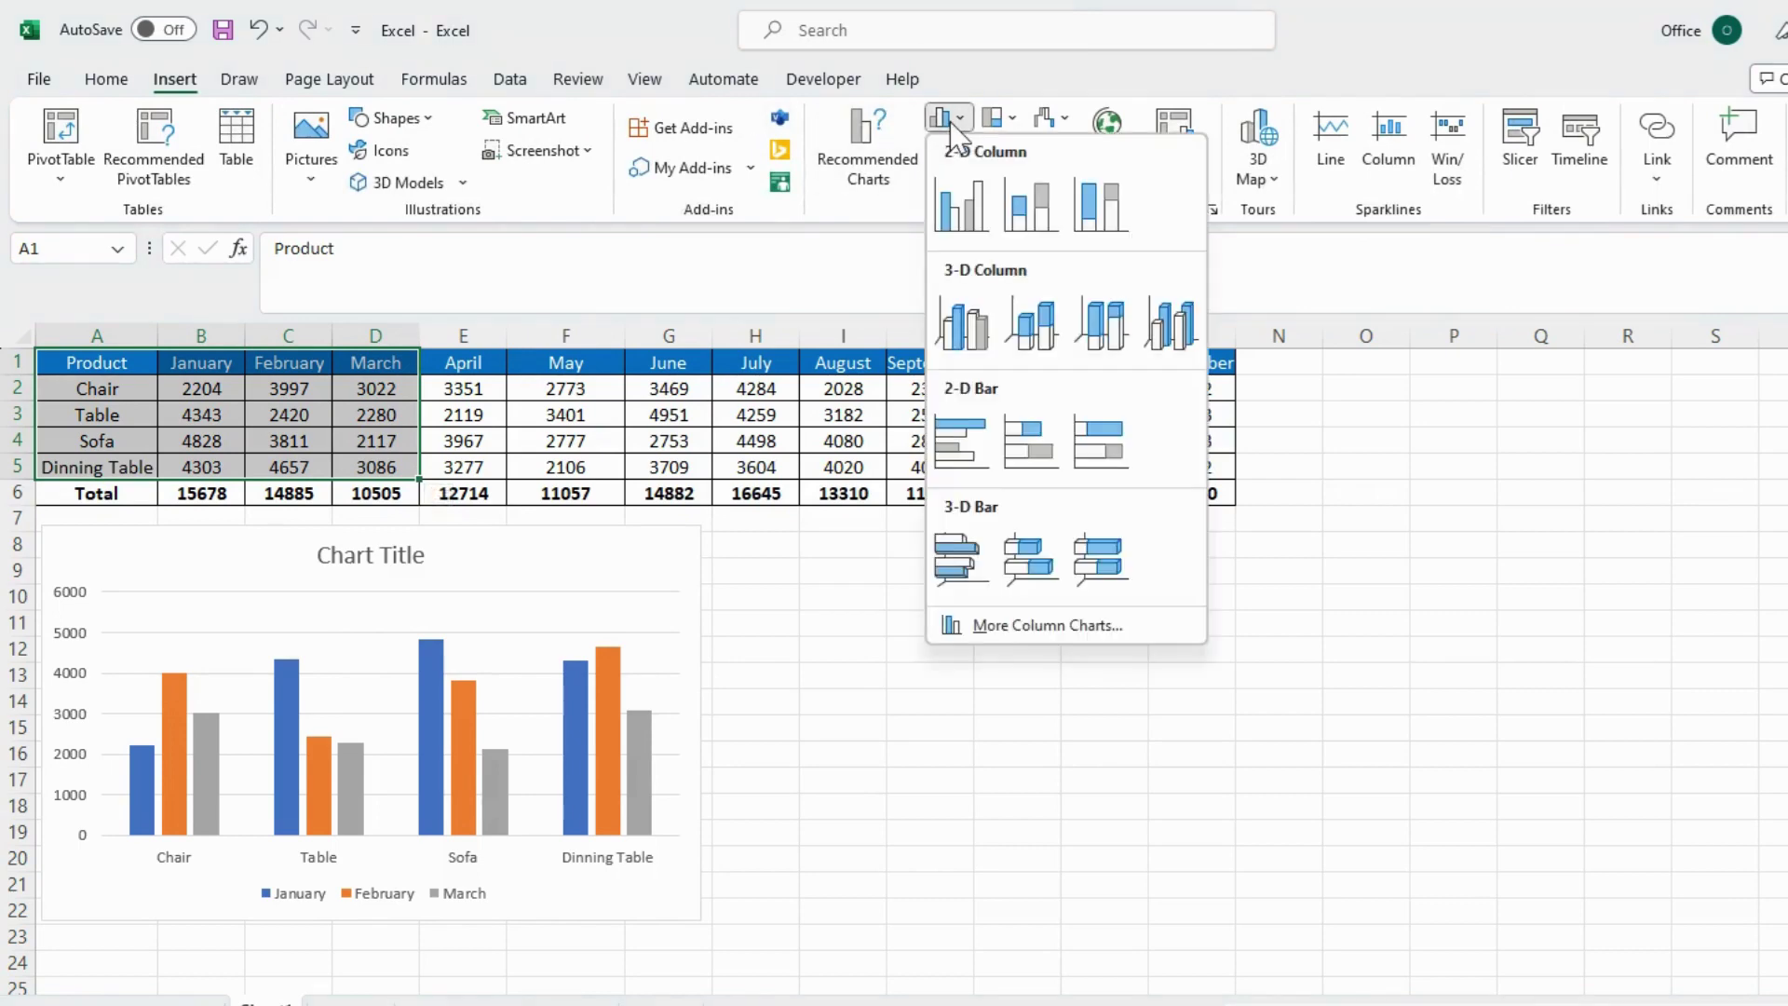
pyautogui.click(1033, 222)
pyautogui.moveTo(1146, 504); pyautogui.dragTo(1184, 557)
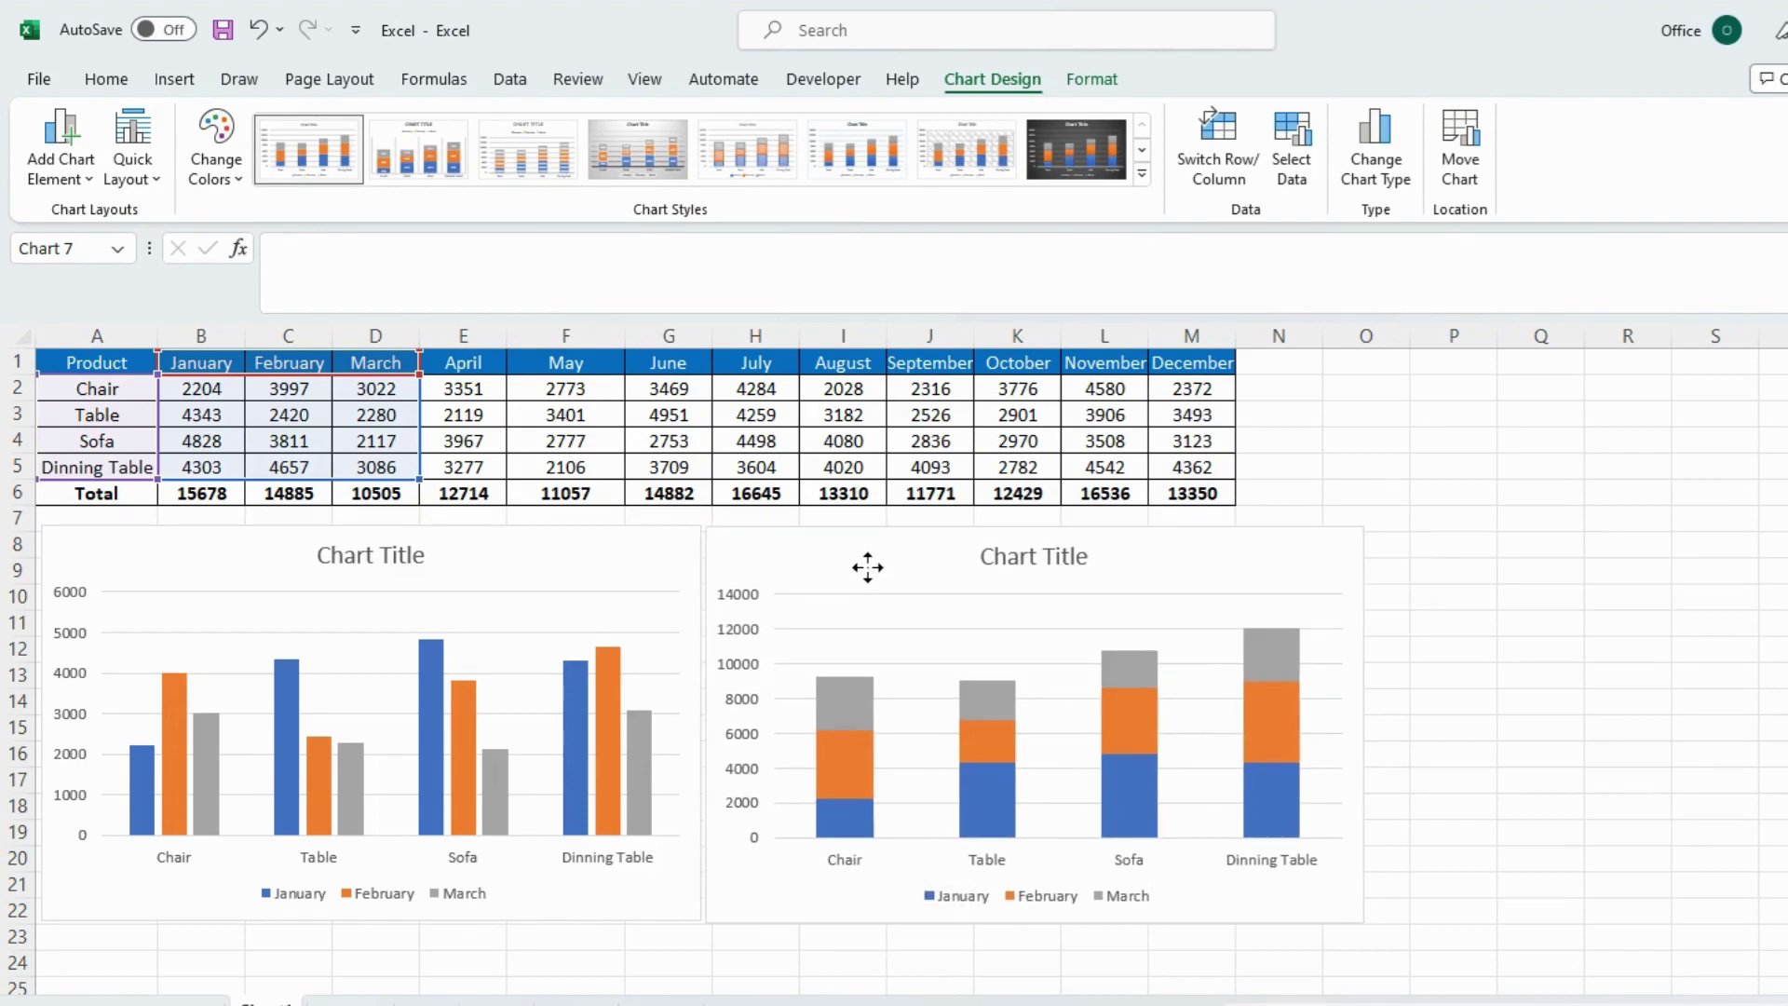
pyautogui.click(1503, 802)
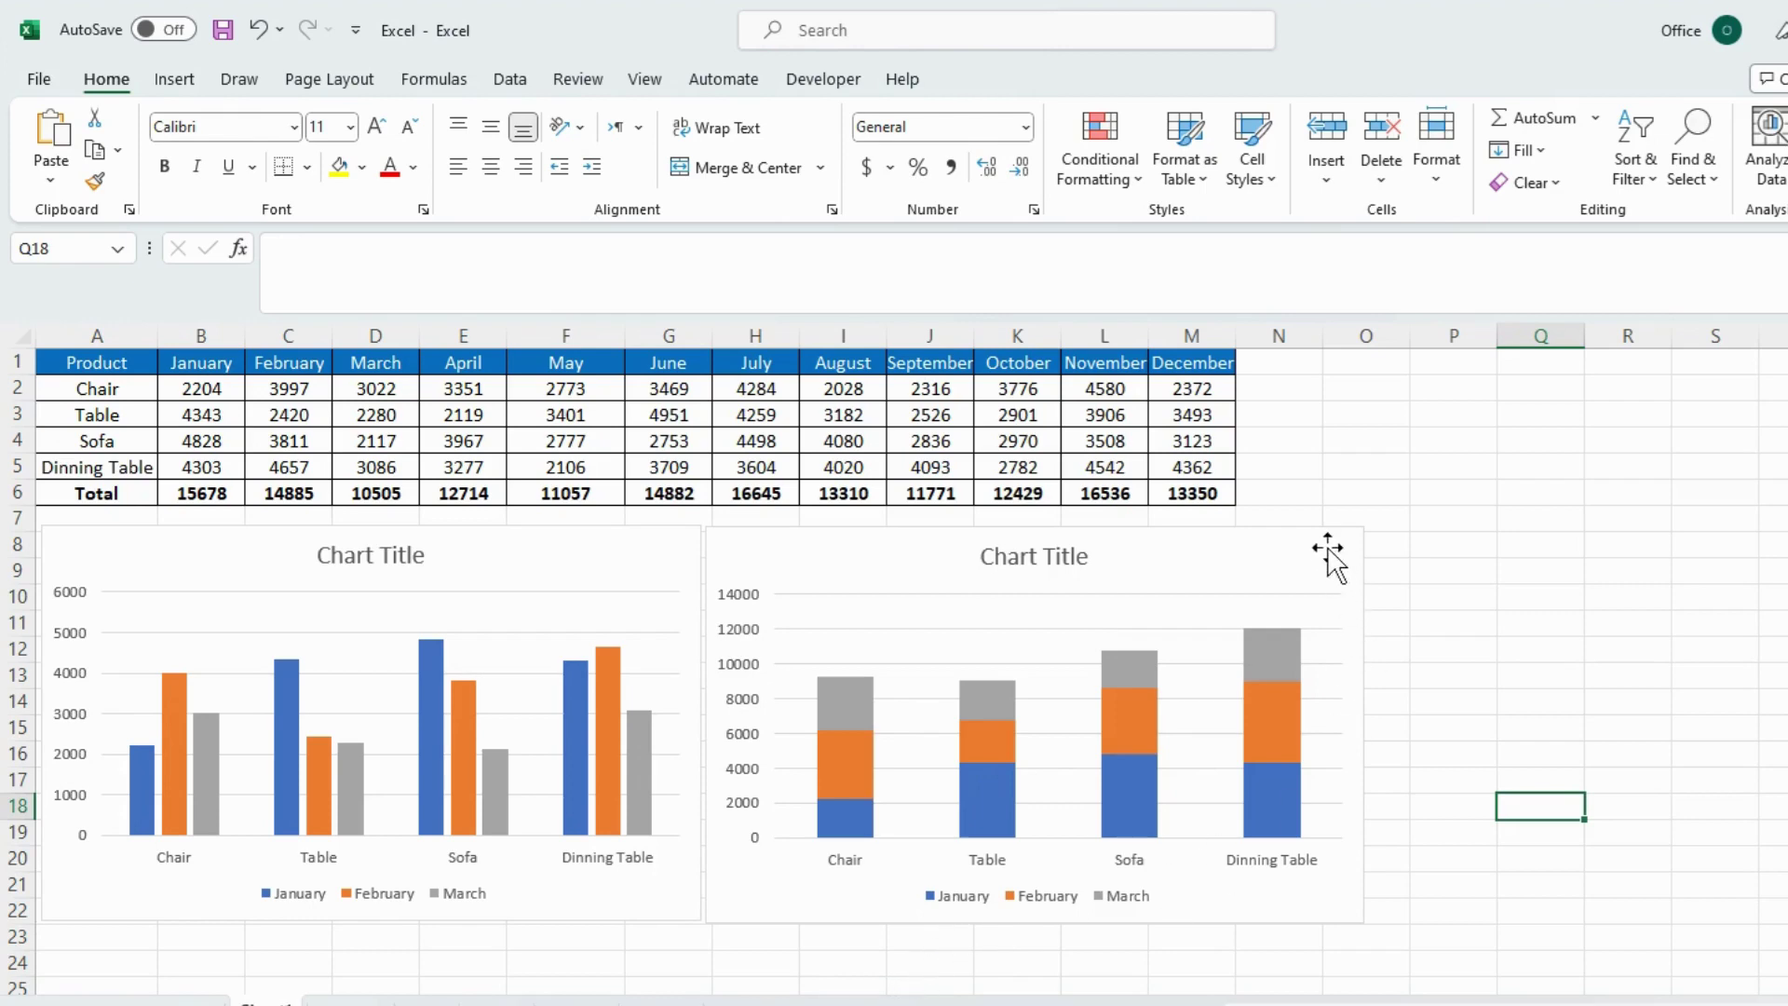
# Step: Nudge the stacked chart into place, then insert a 100% stacked column chart from A1:D5
pyautogui.moveTo(1325, 549); pyautogui.dragTo(1321, 545)
pyautogui.click(1574, 643)
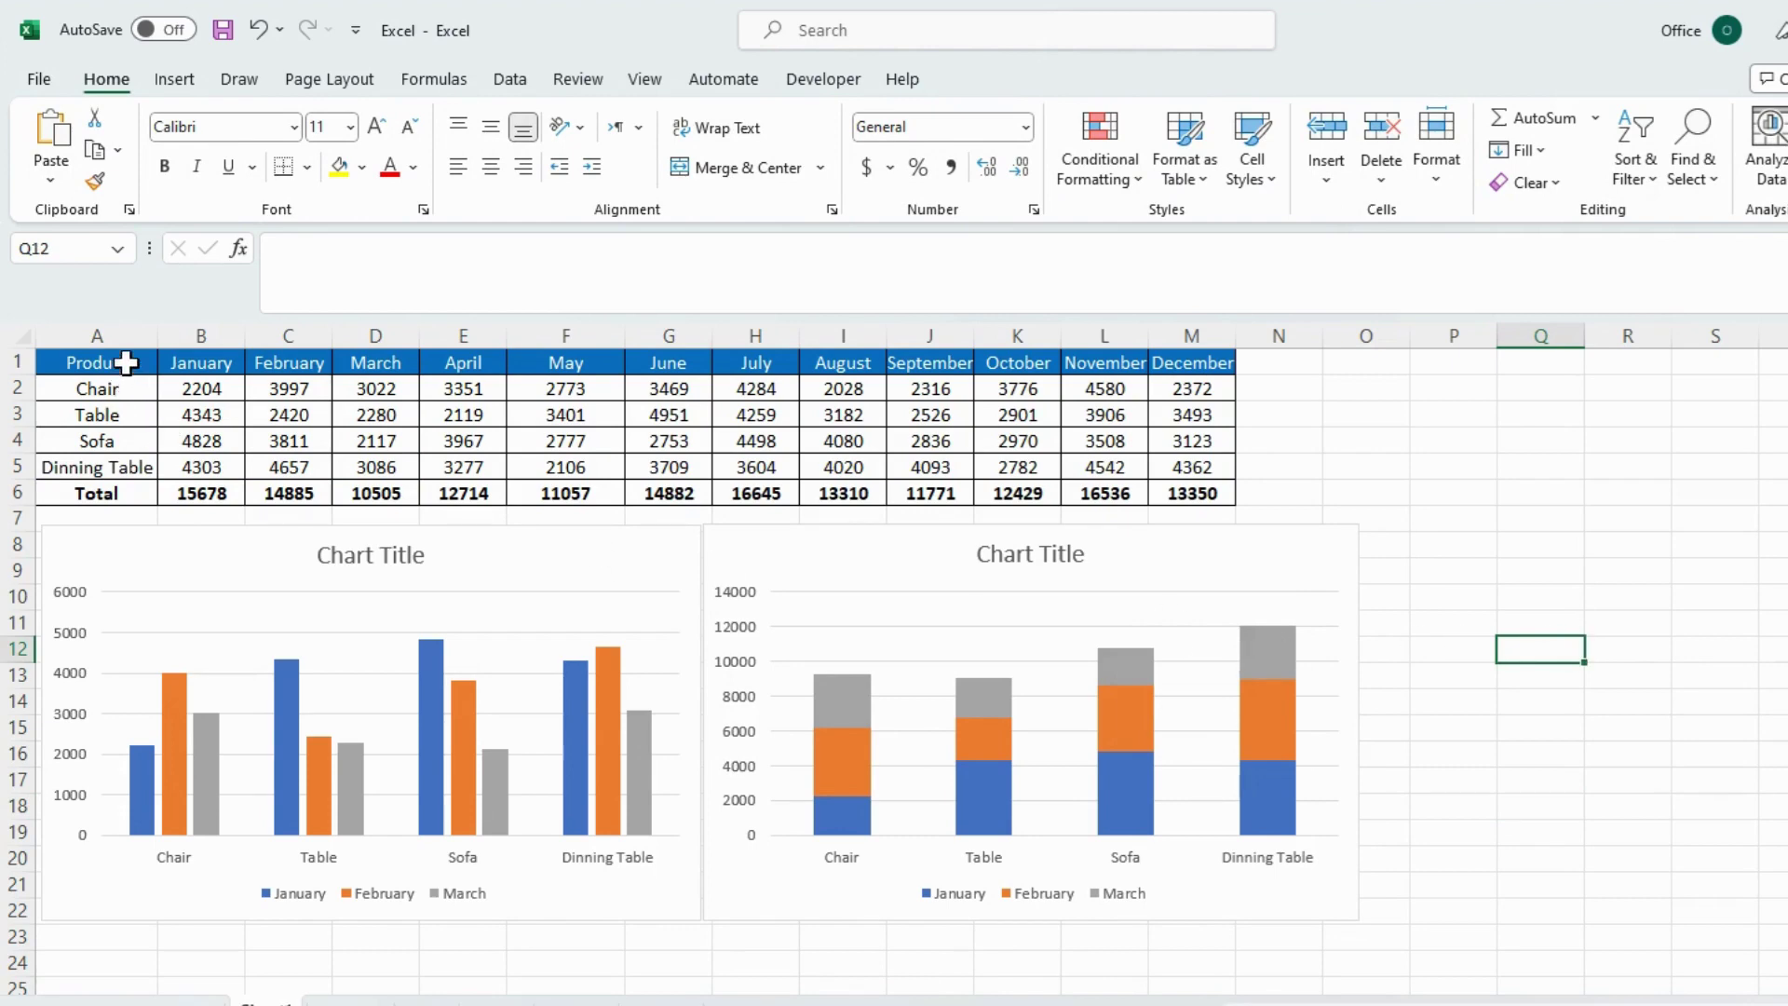
pyautogui.moveTo(126, 363); pyautogui.dragTo(362, 467)
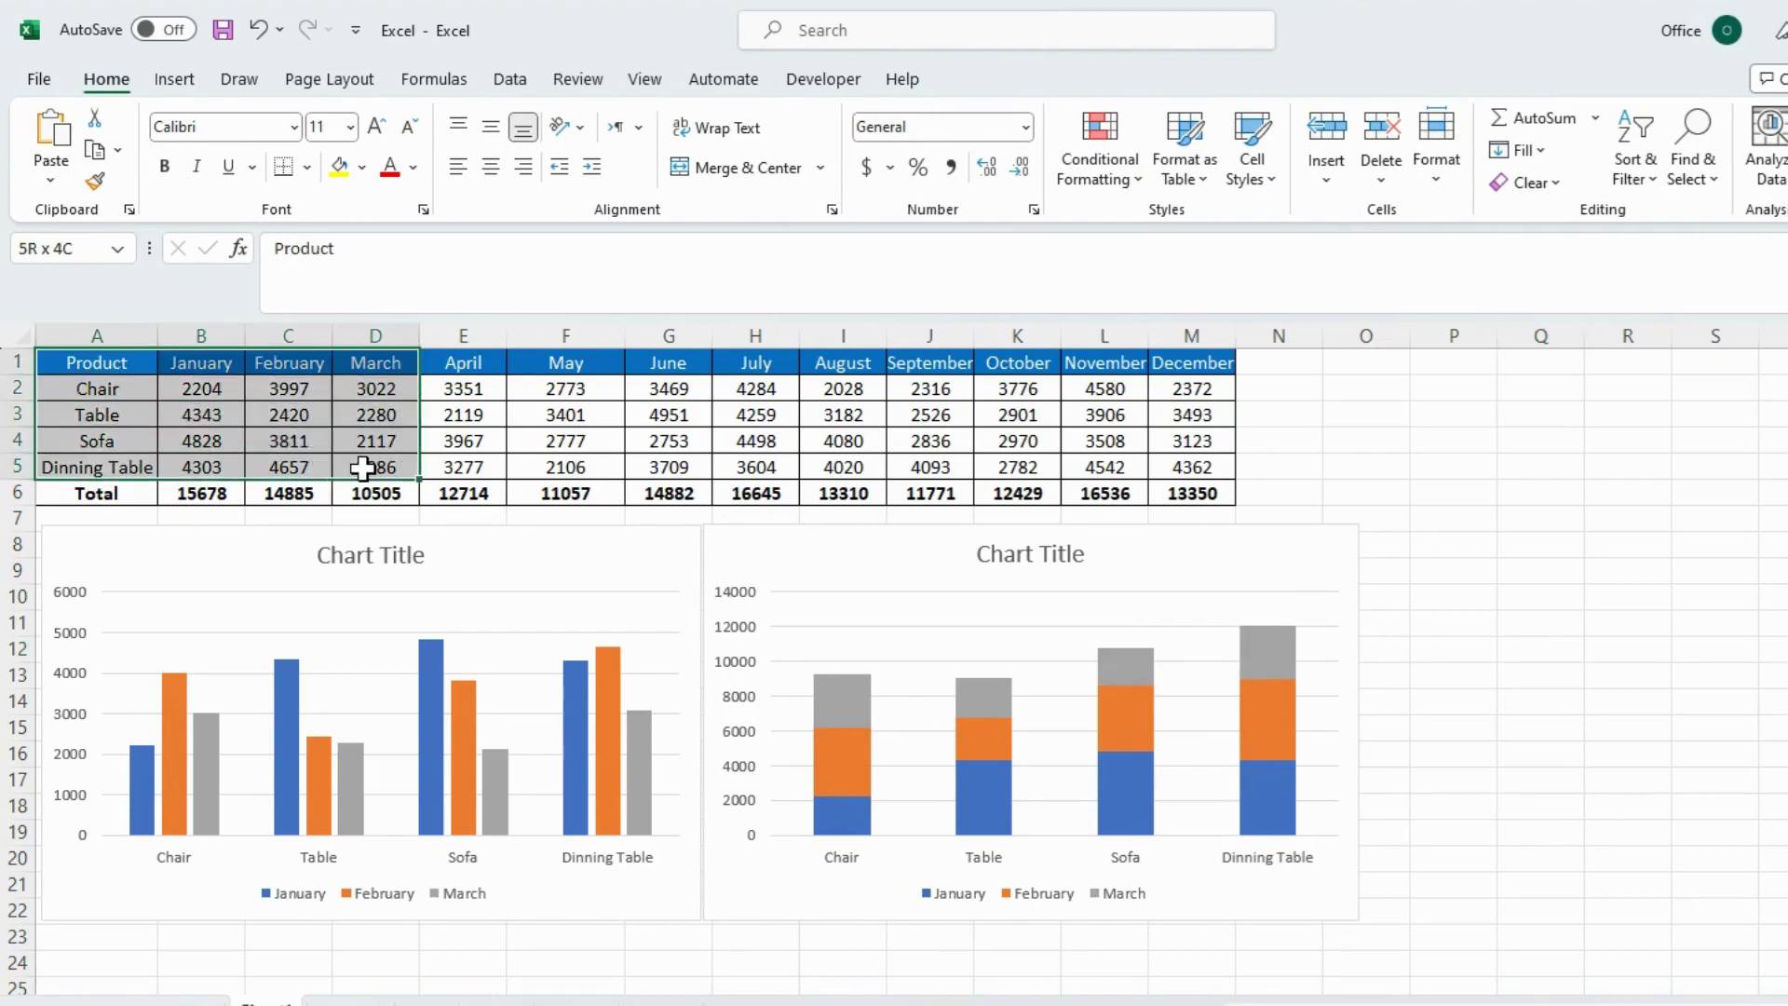
pyautogui.click(168, 80)
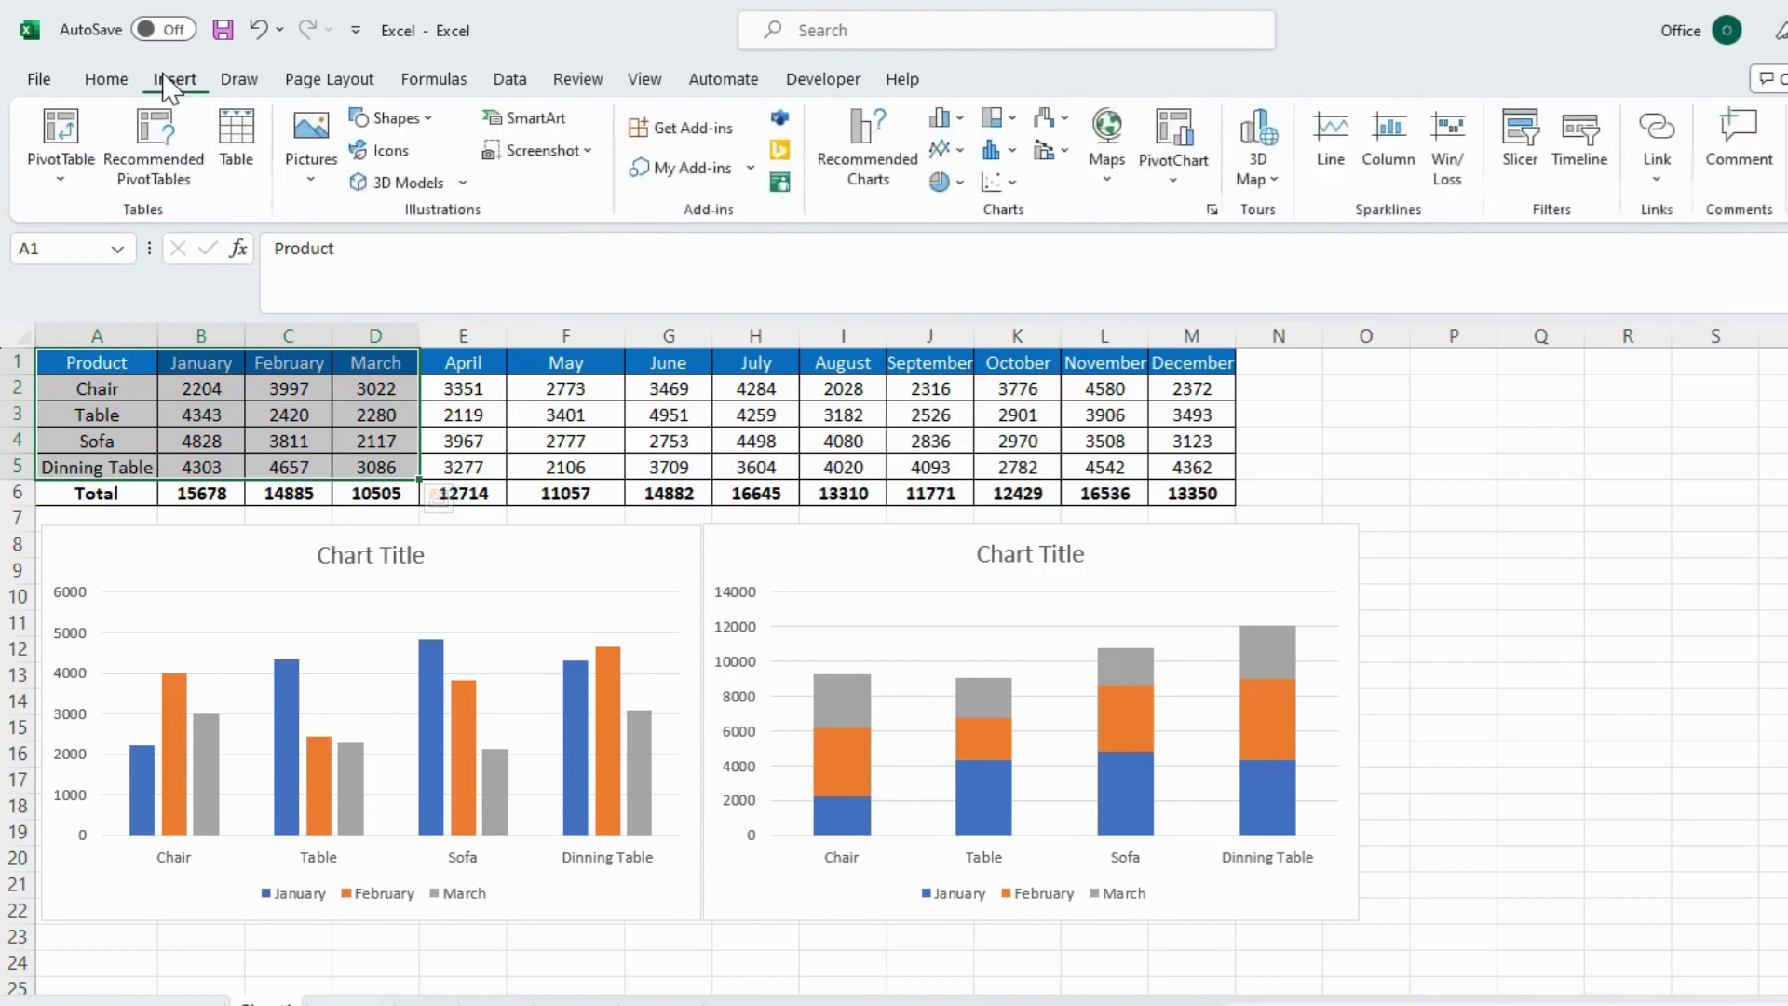
pyautogui.click(943, 118)
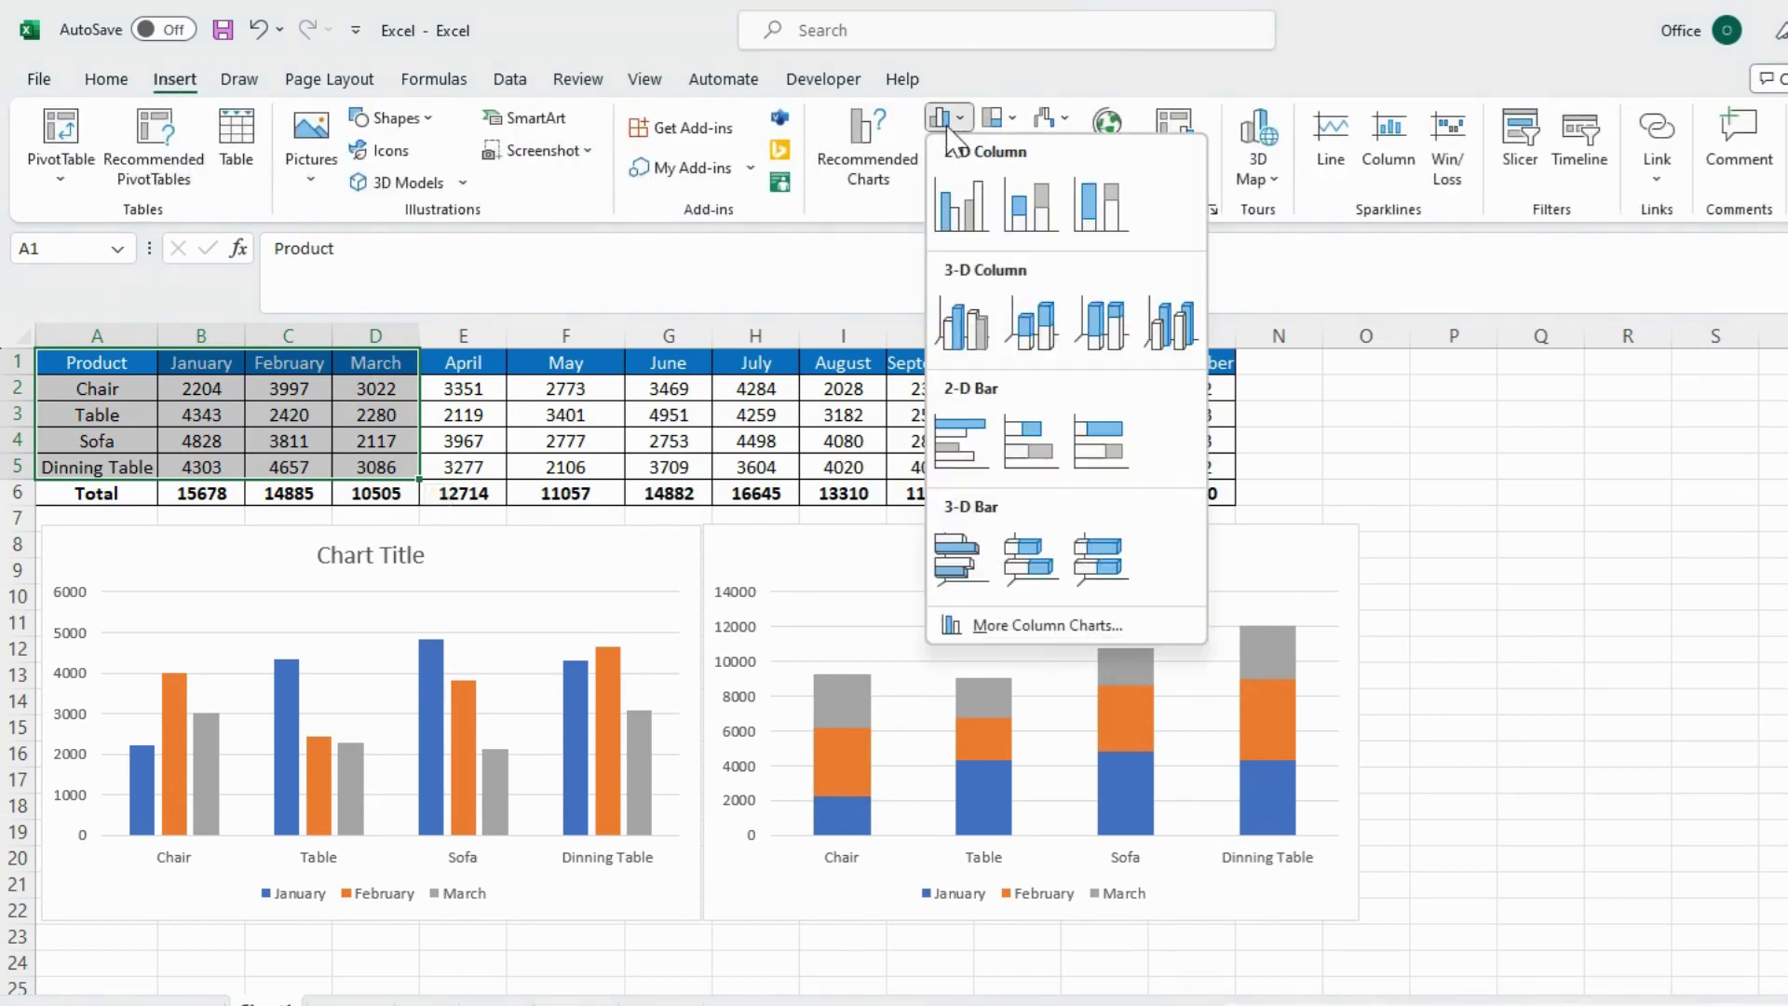
pyautogui.click(1112, 198)
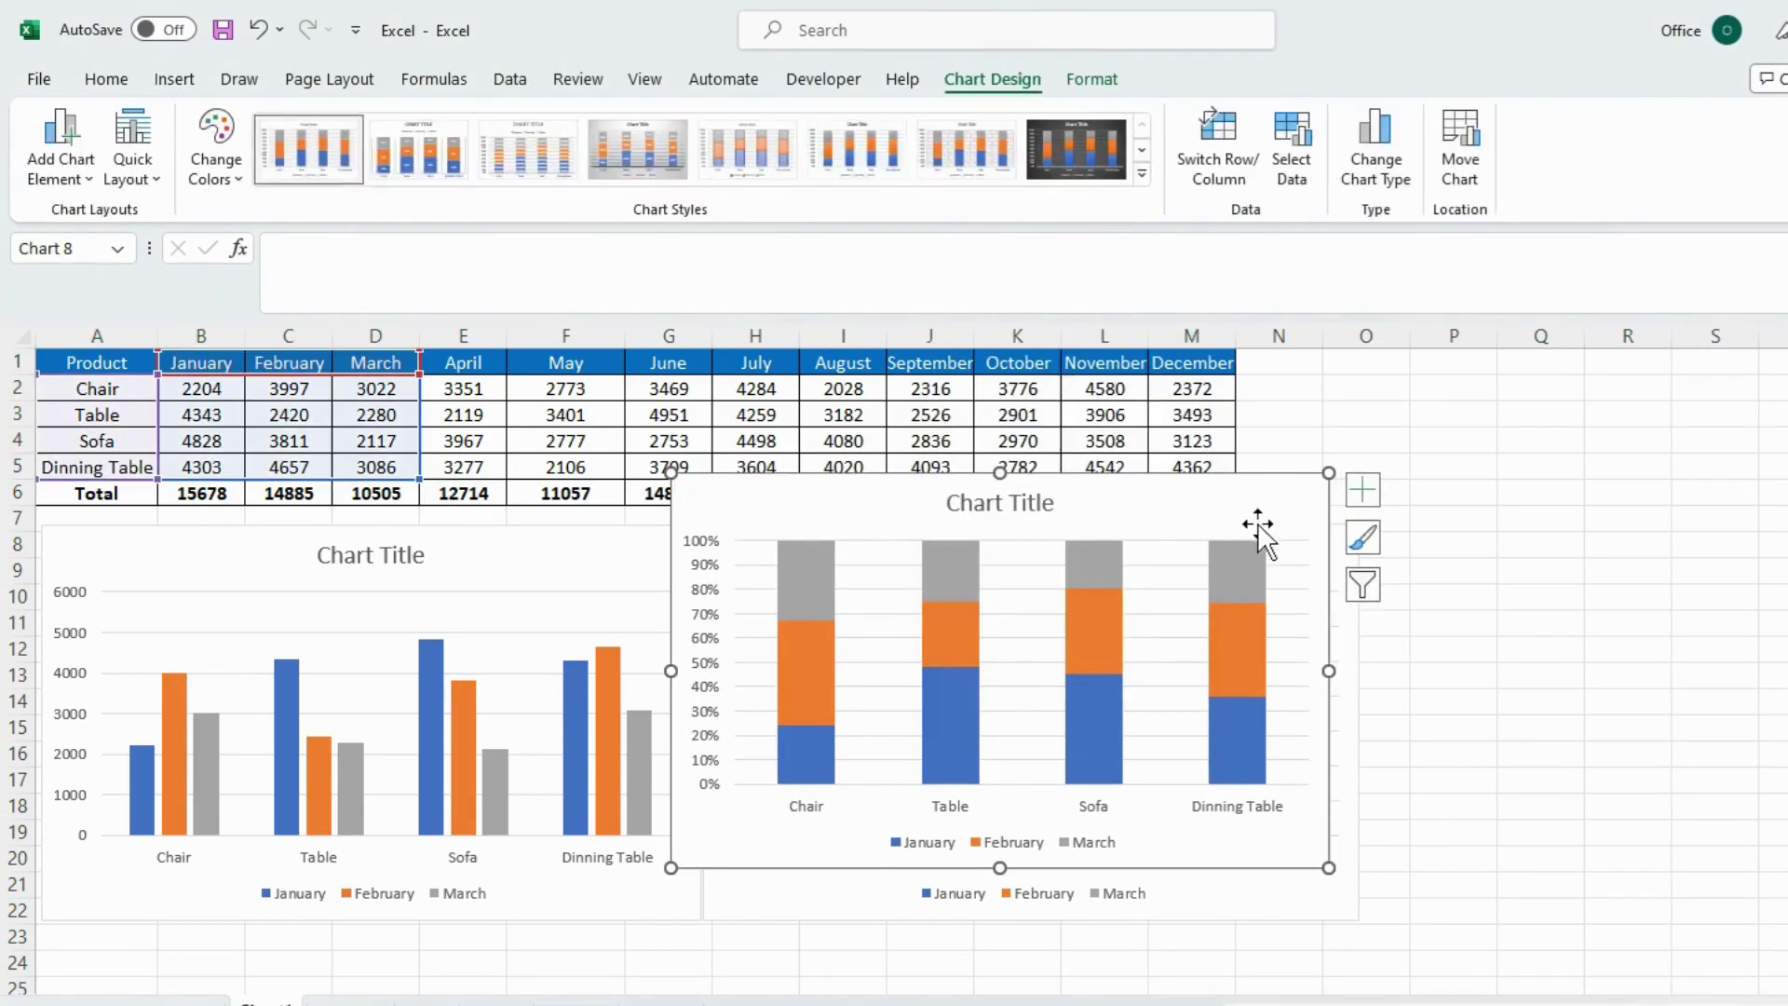
# Step: Drag the 100% stacked column chart down beneath the stacked column chart
pyautogui.moveTo(1230, 503)
pyautogui.mouseDown()
pyautogui.moveTo(1493, 575)
pyautogui.moveTo(1281, 679)
pyautogui.mouseUp()
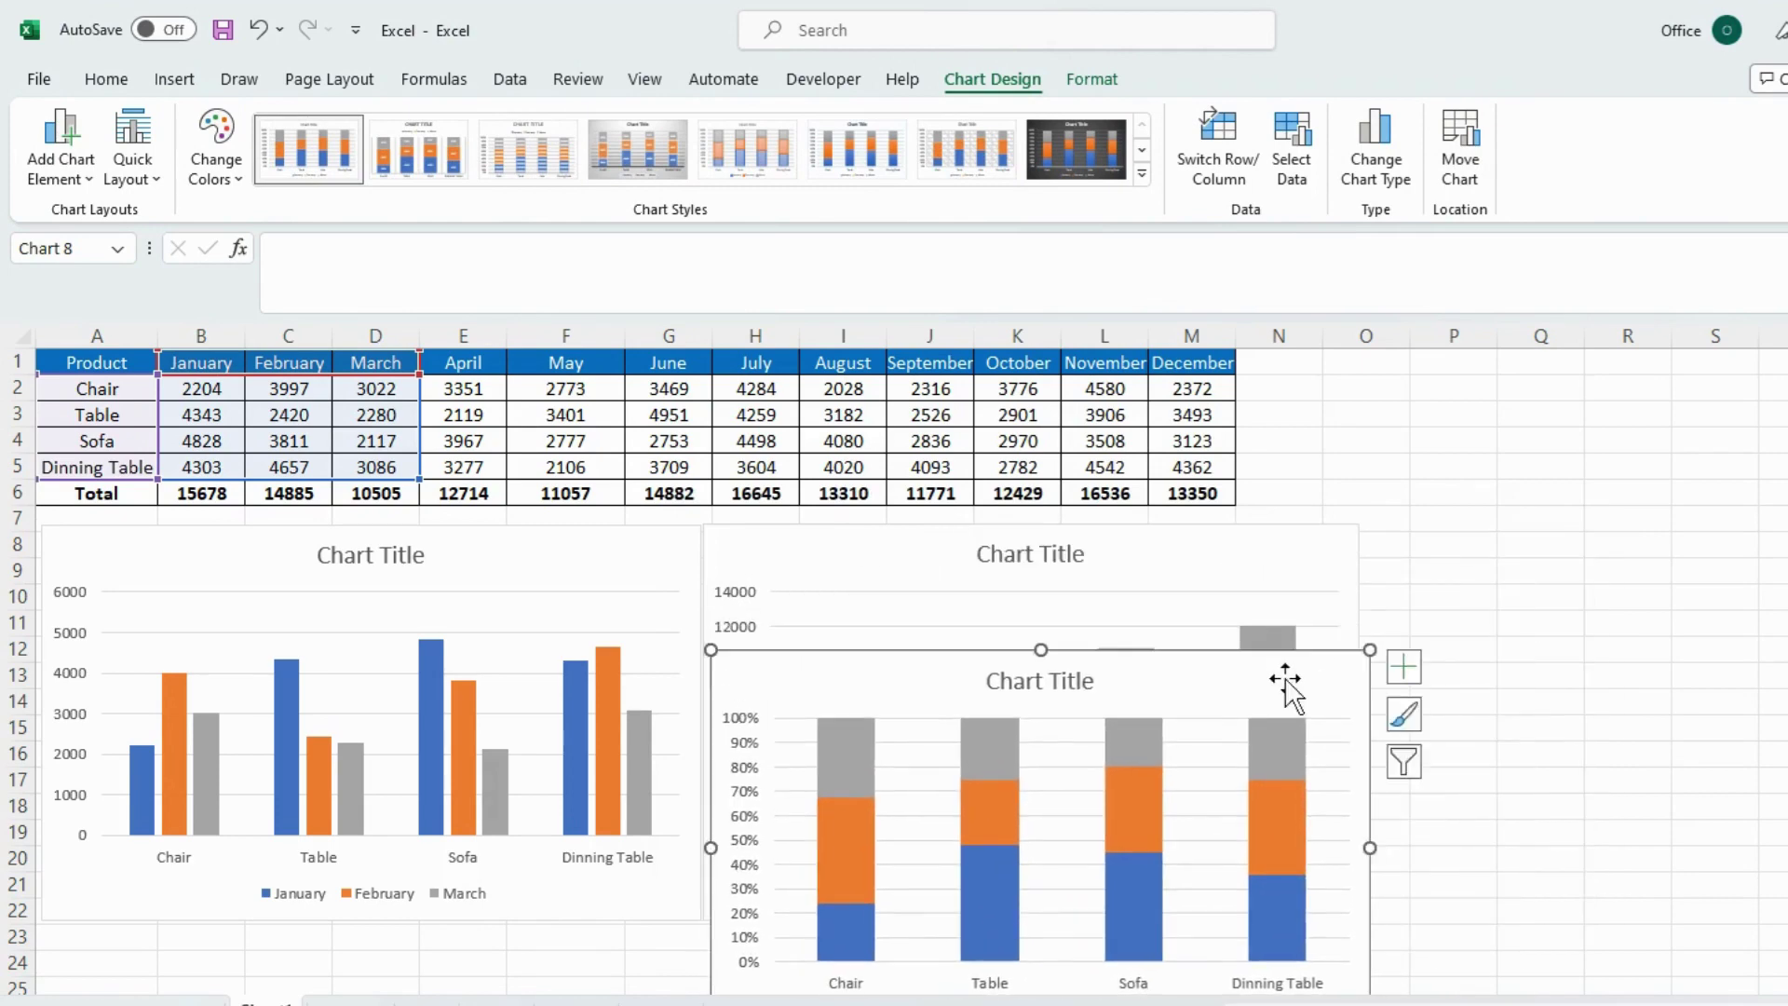
pyautogui.scroll(-2, 1294, 652)
pyautogui.moveTo(1295, 503); pyautogui.dragTo(1291, 764)
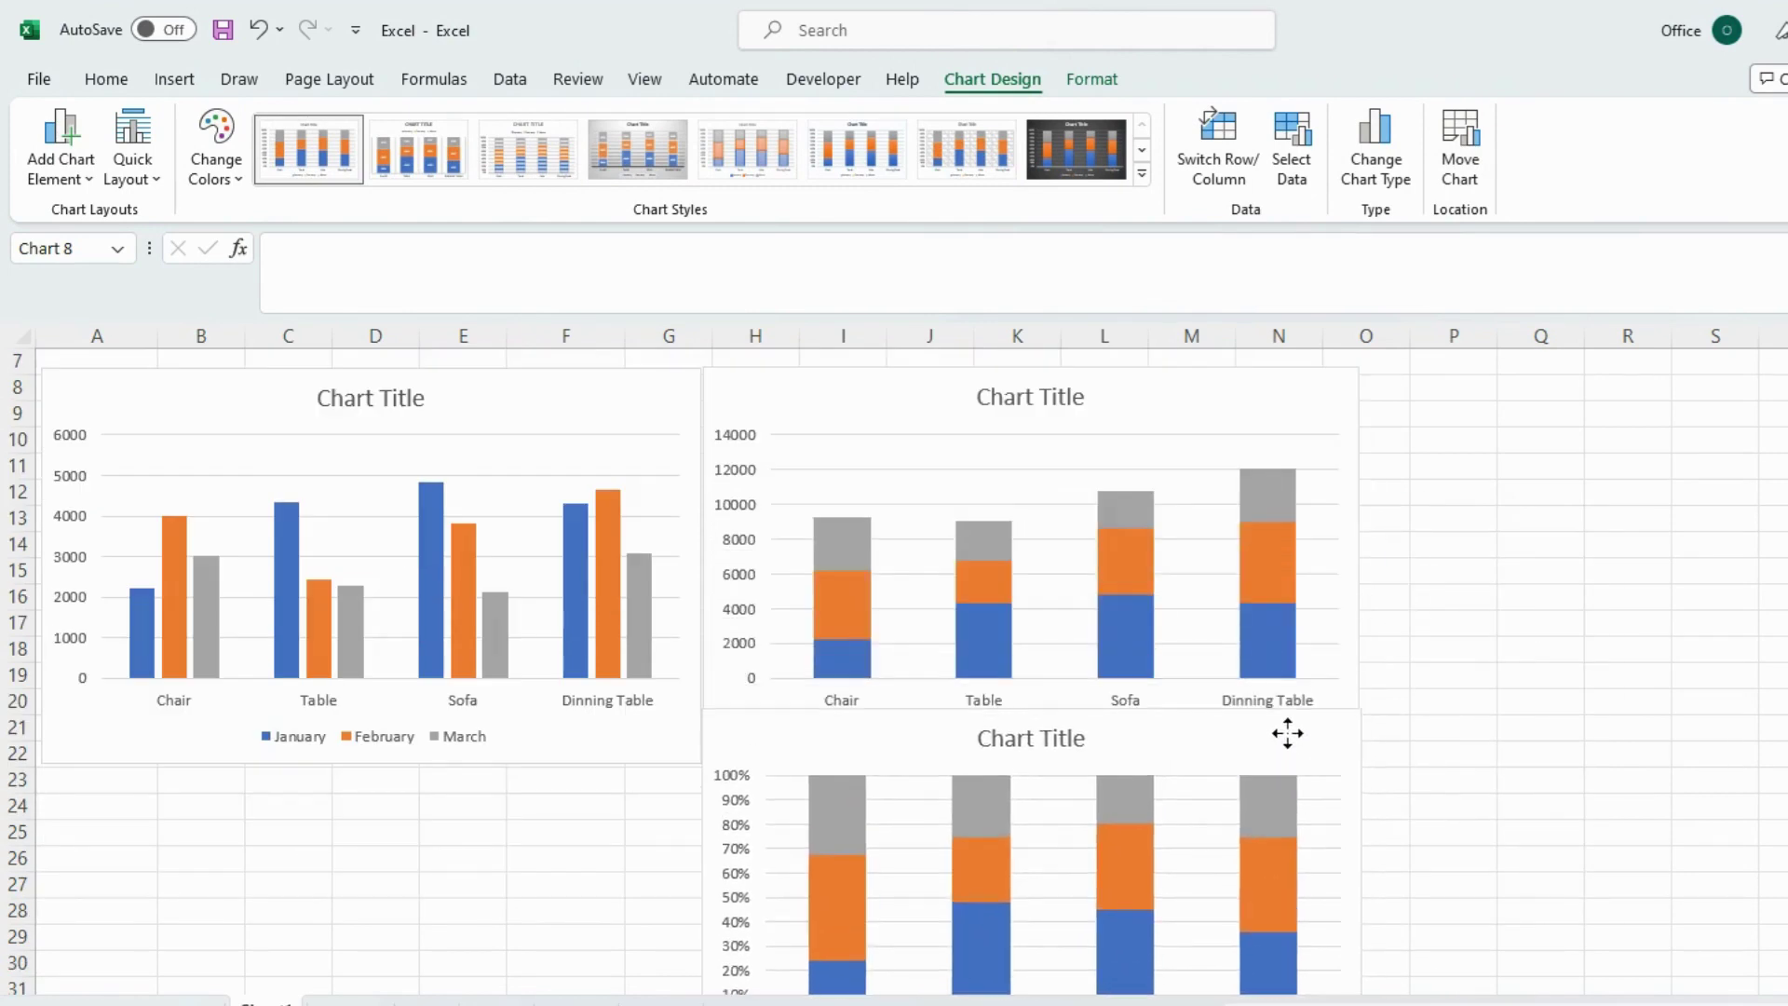
pyautogui.scroll(-1, 1299, 726)
pyautogui.scroll(-1, 1304, 689)
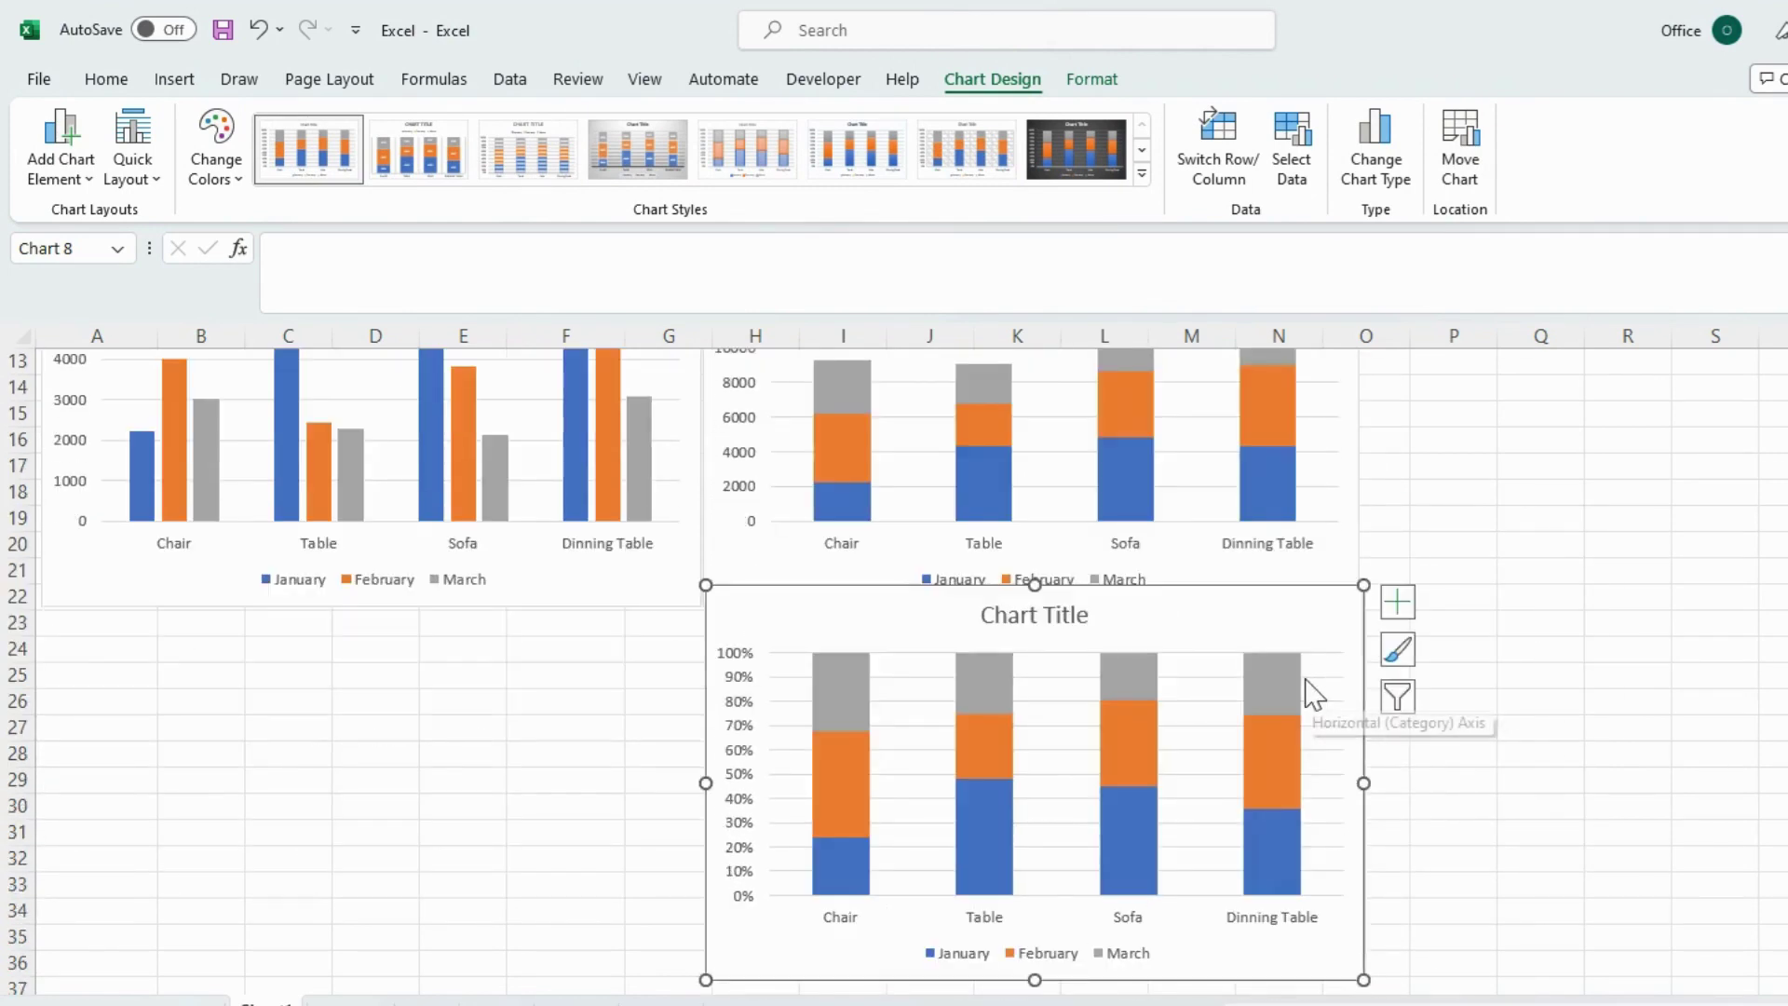
pyautogui.keyDown('ctrl'); pyautogui.scroll(-1, 1146, 438); pyautogui.keyUp('ctrl')
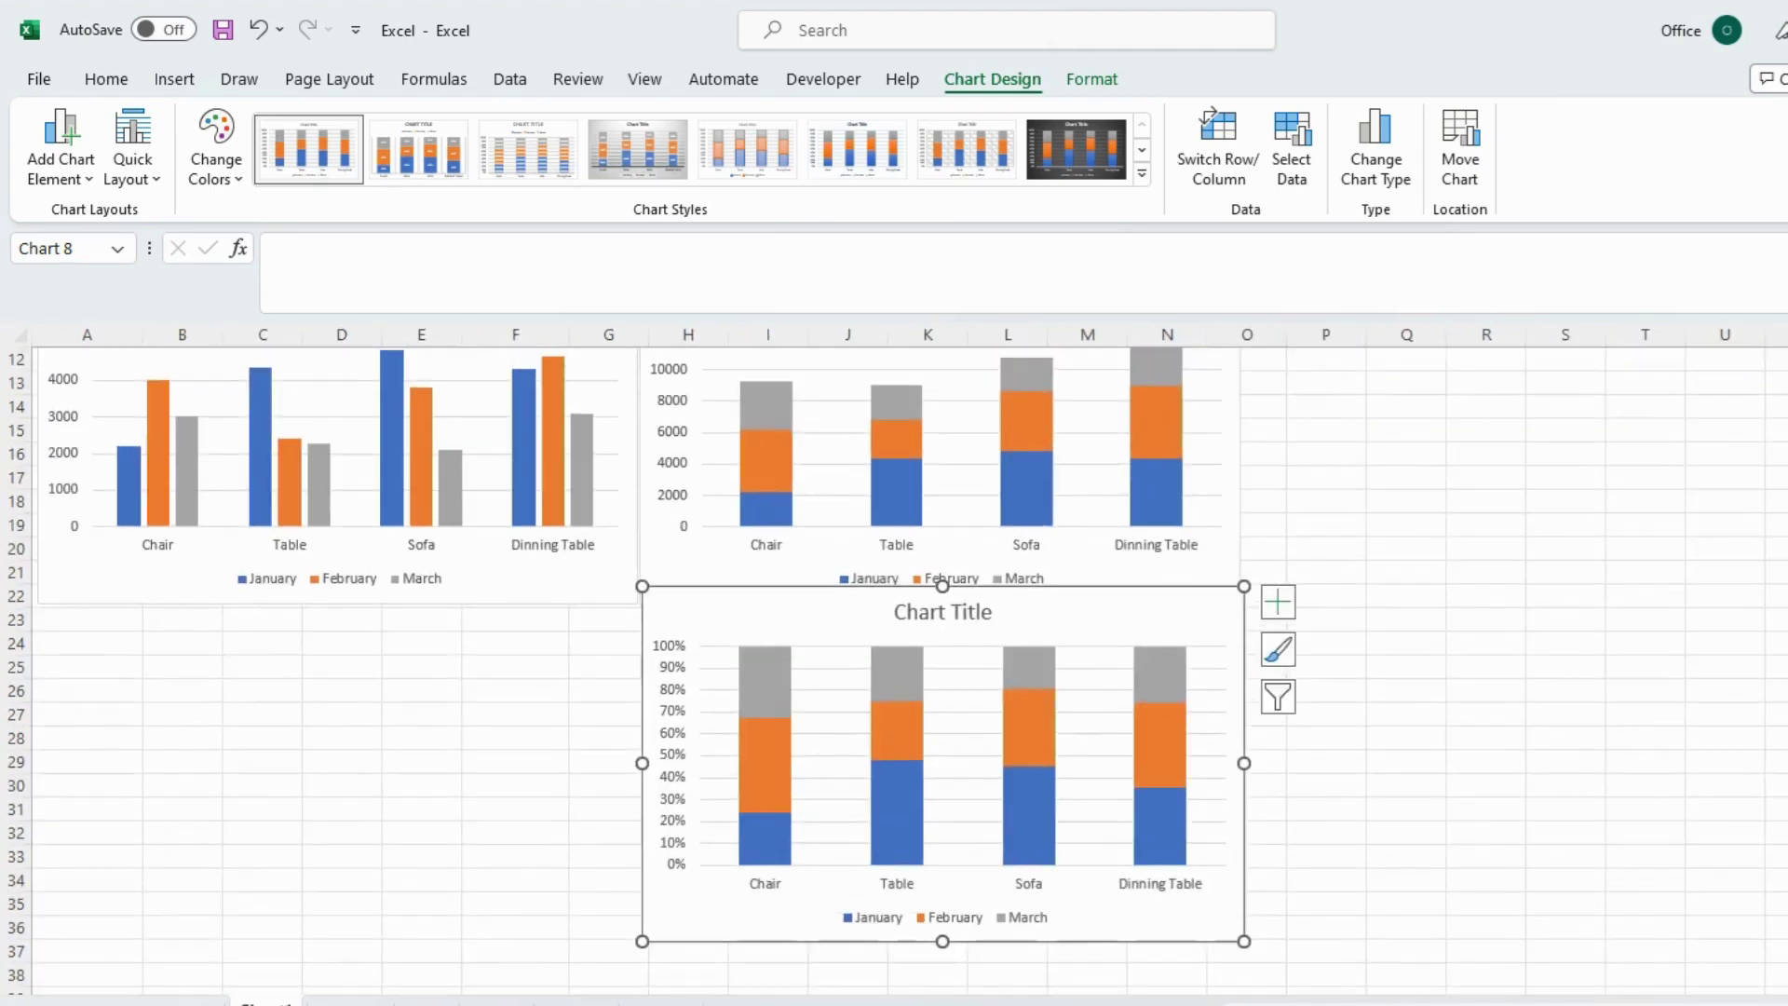
pyautogui.click(1483, 430)
pyautogui.scroll(2, 1480, 437)
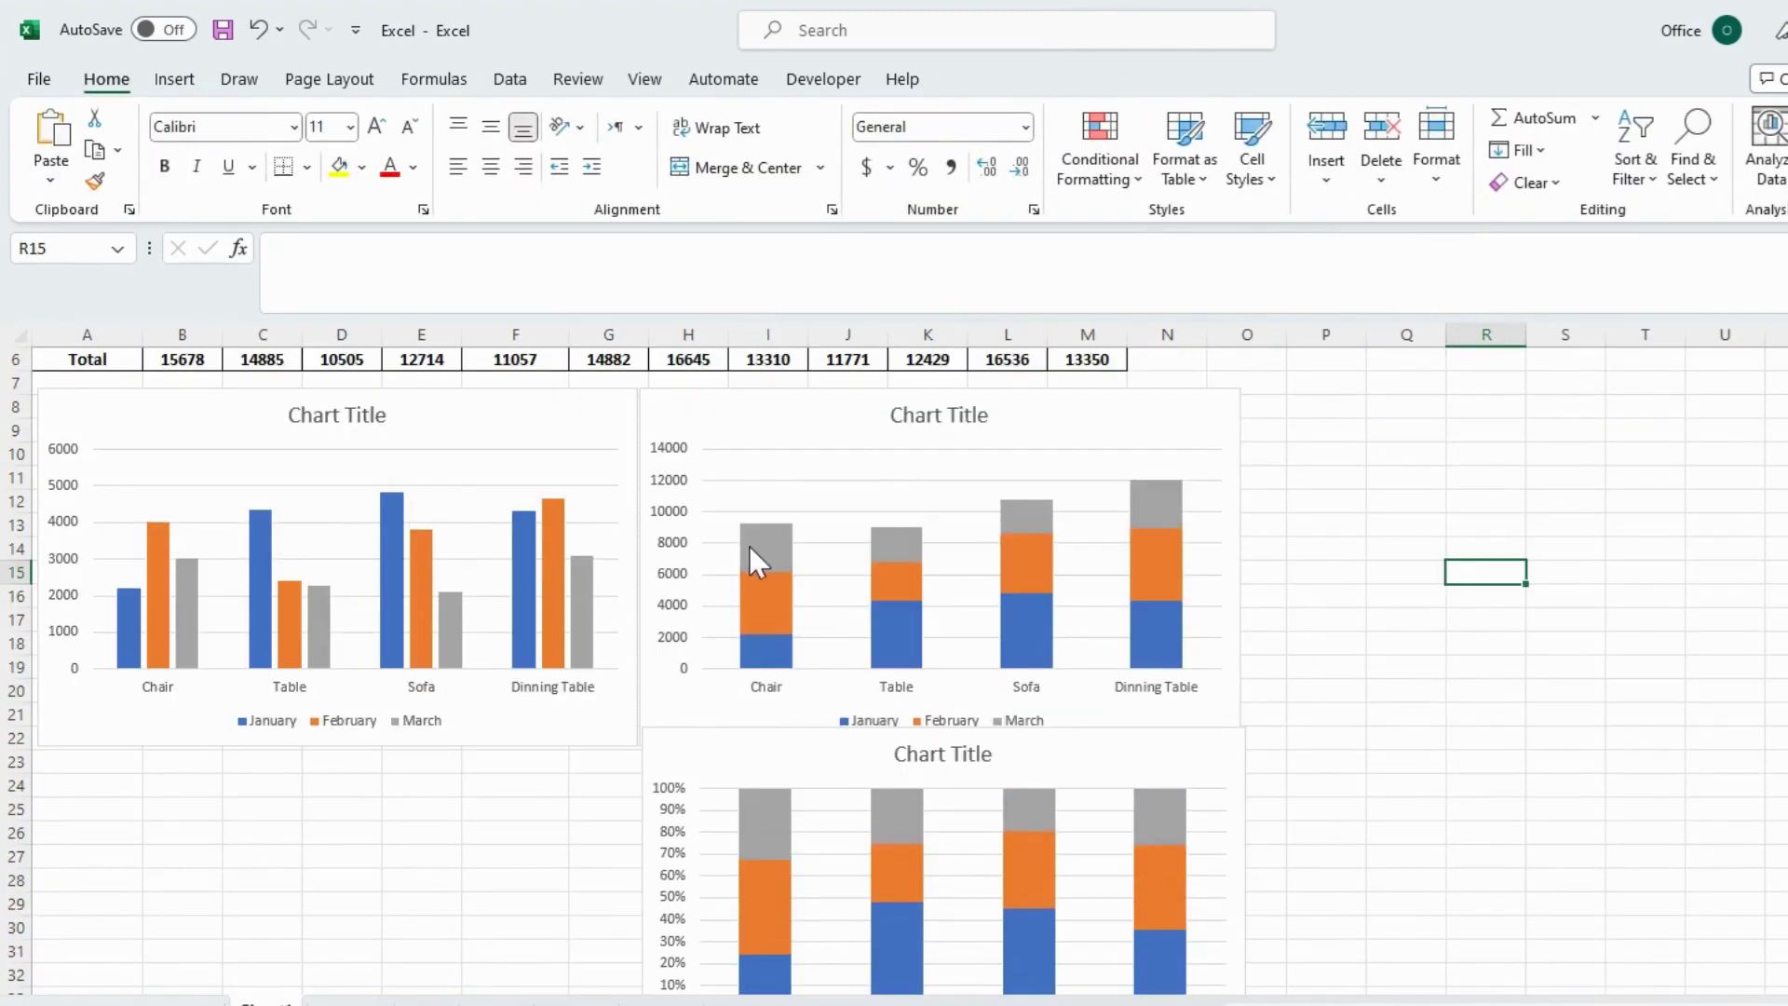
pyautogui.scroll(-1, 1157, 700)
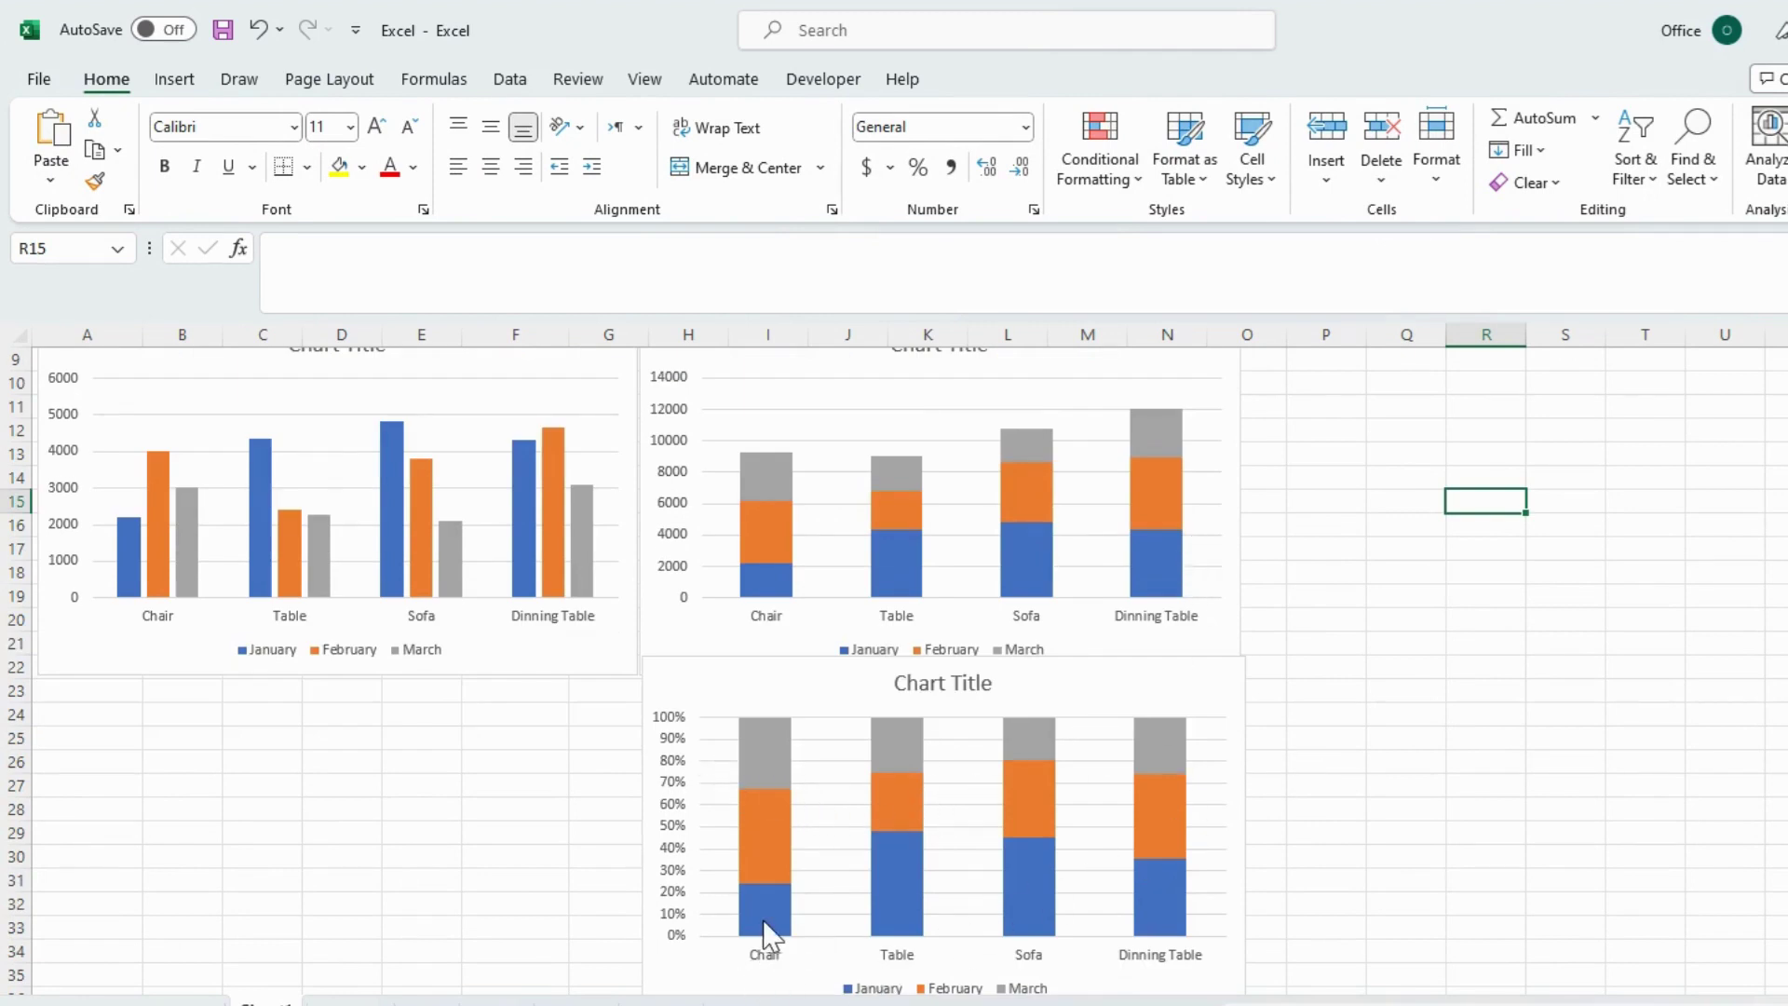
pyautogui.scroll(-1, 761, 908)
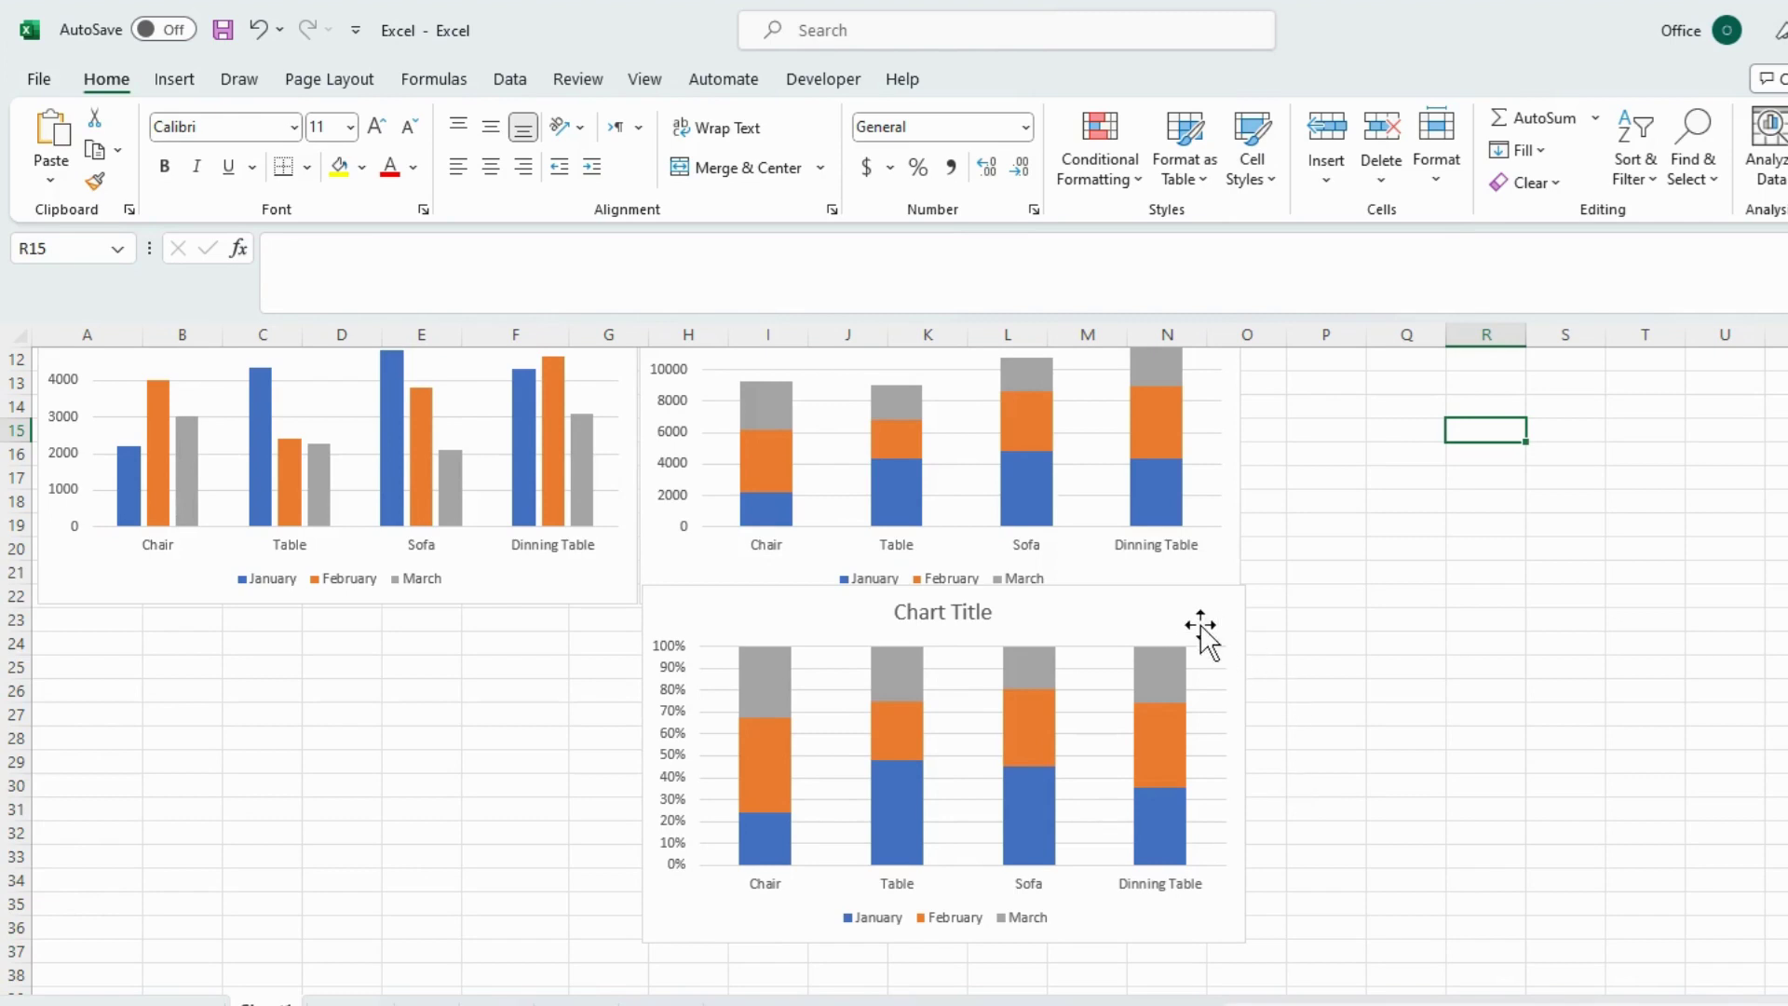
# Step: Move the 100% stacked column chart up level with the stacked chart, right of it
pyautogui.moveTo(1201, 620); pyautogui.dragTo(1780, 384)
pyautogui.scroll(2, 1735, 572)
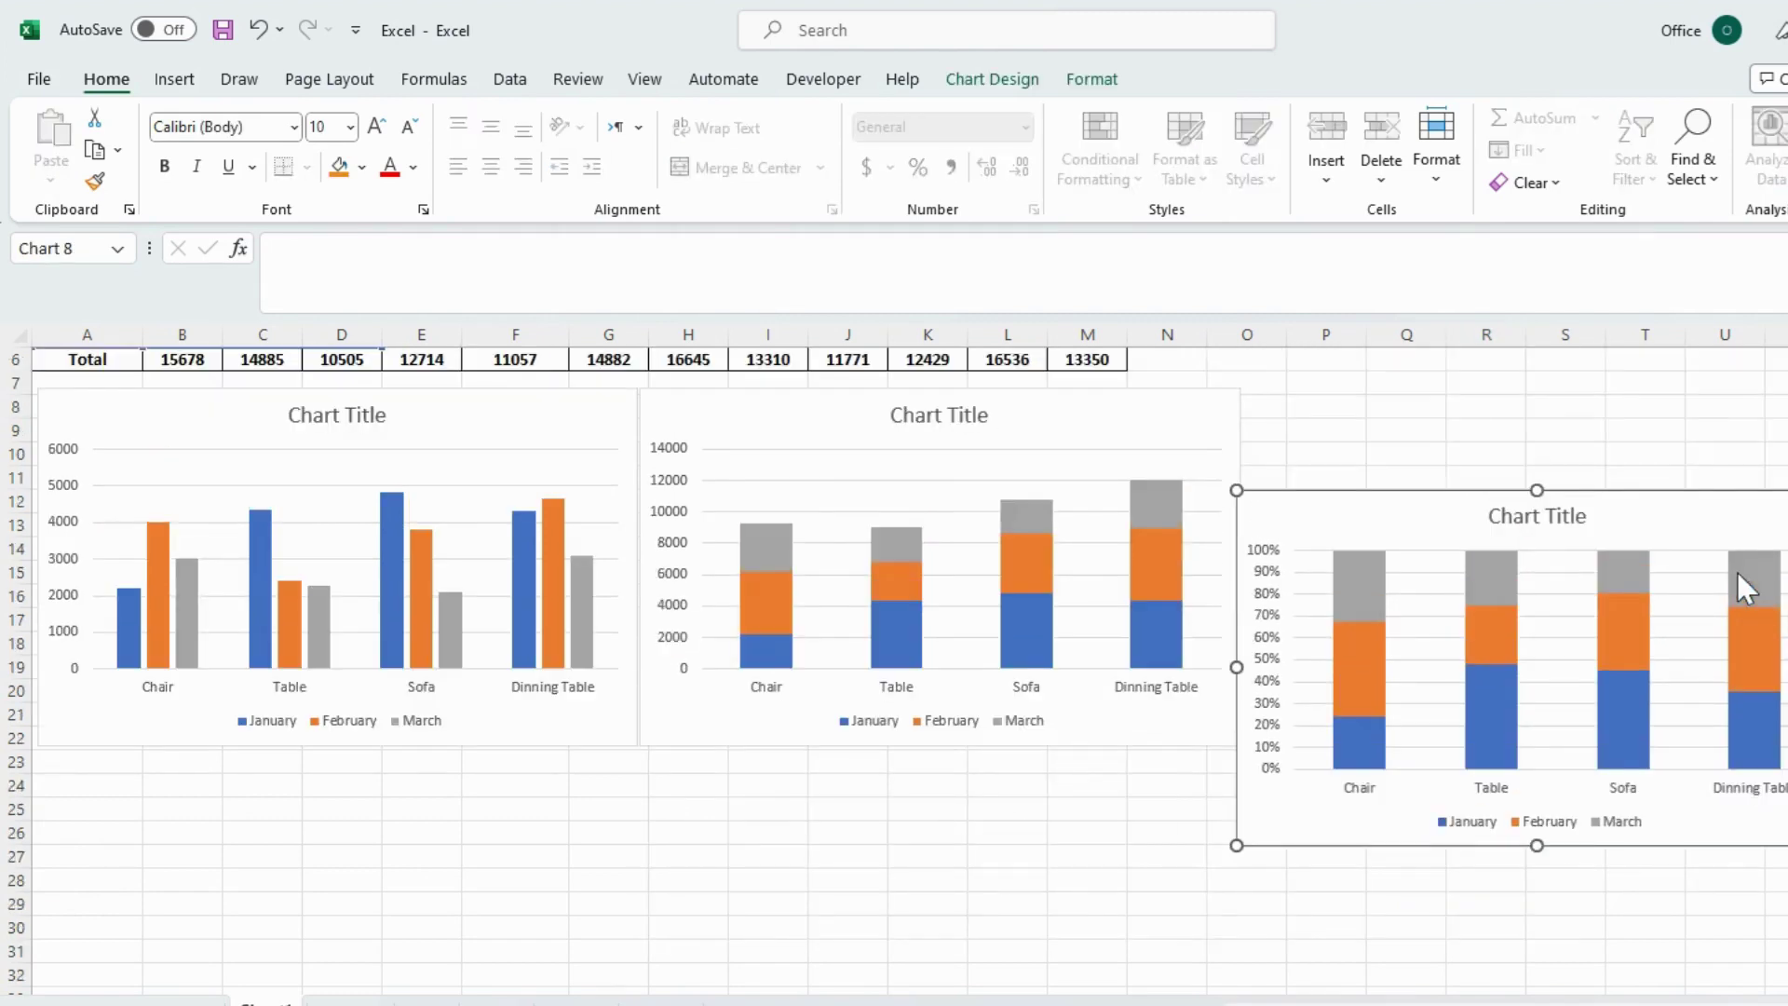
pyautogui.moveTo(1717, 512); pyautogui.dragTo(1719, 413)
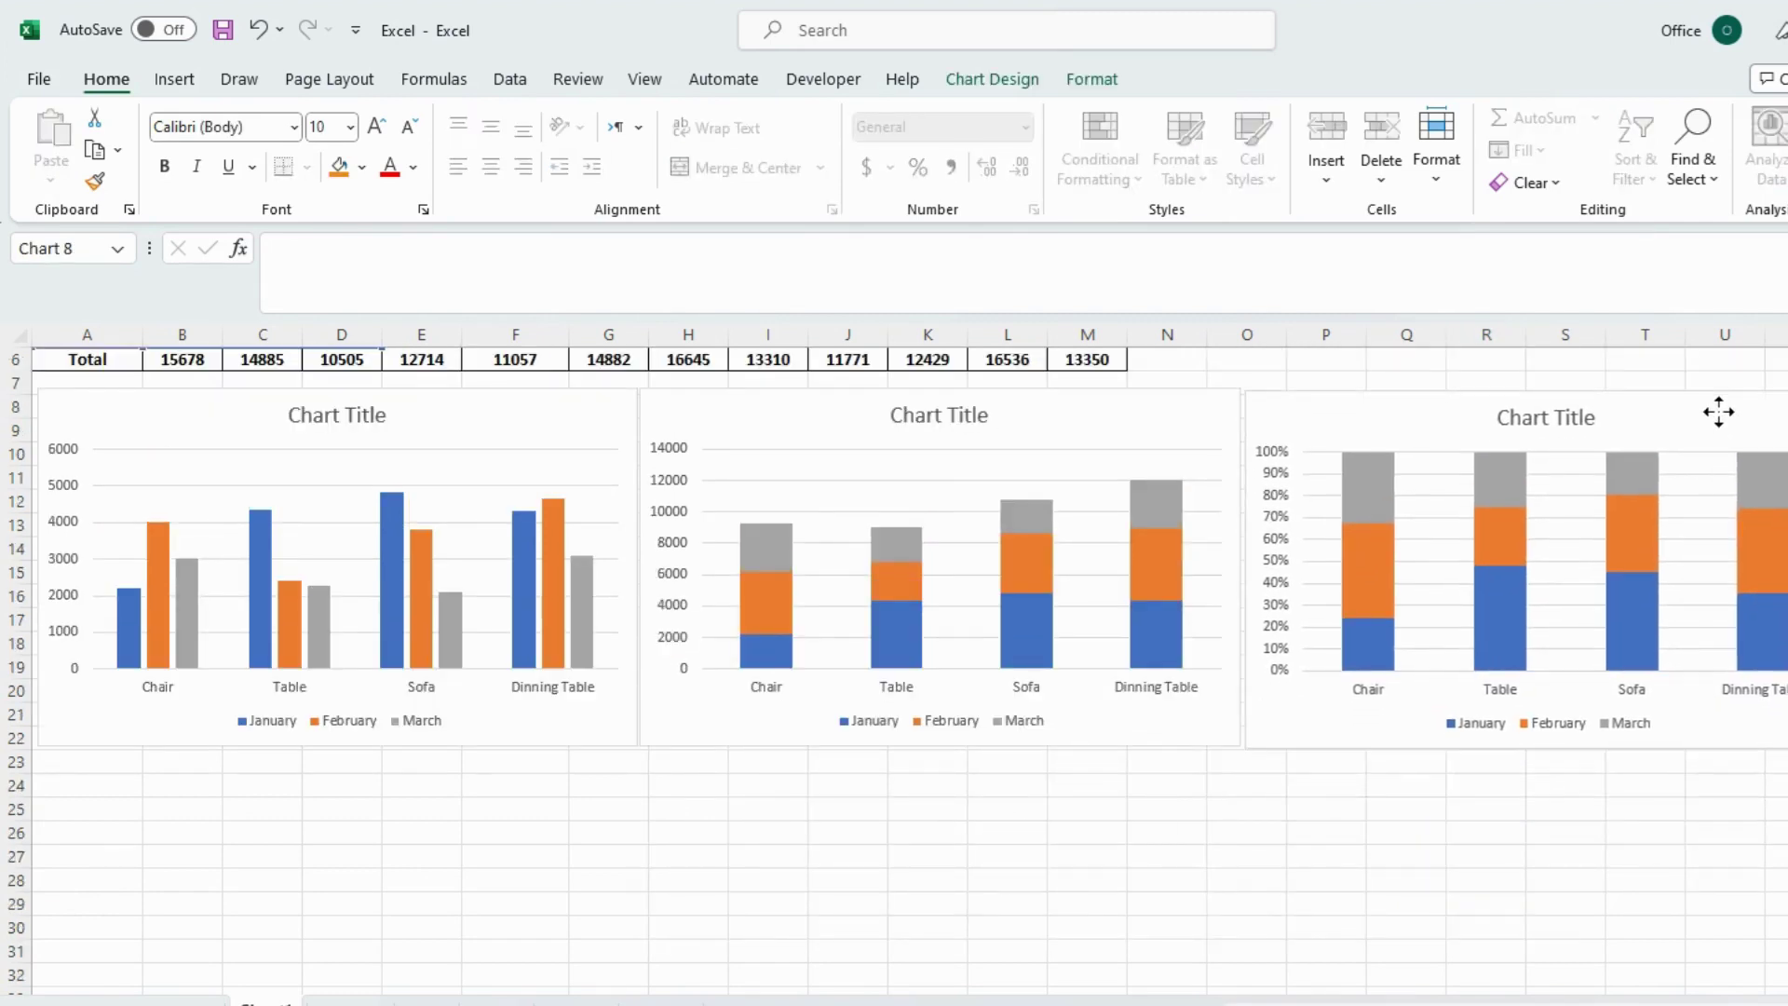
pyautogui.scroll(2, 659, 759)
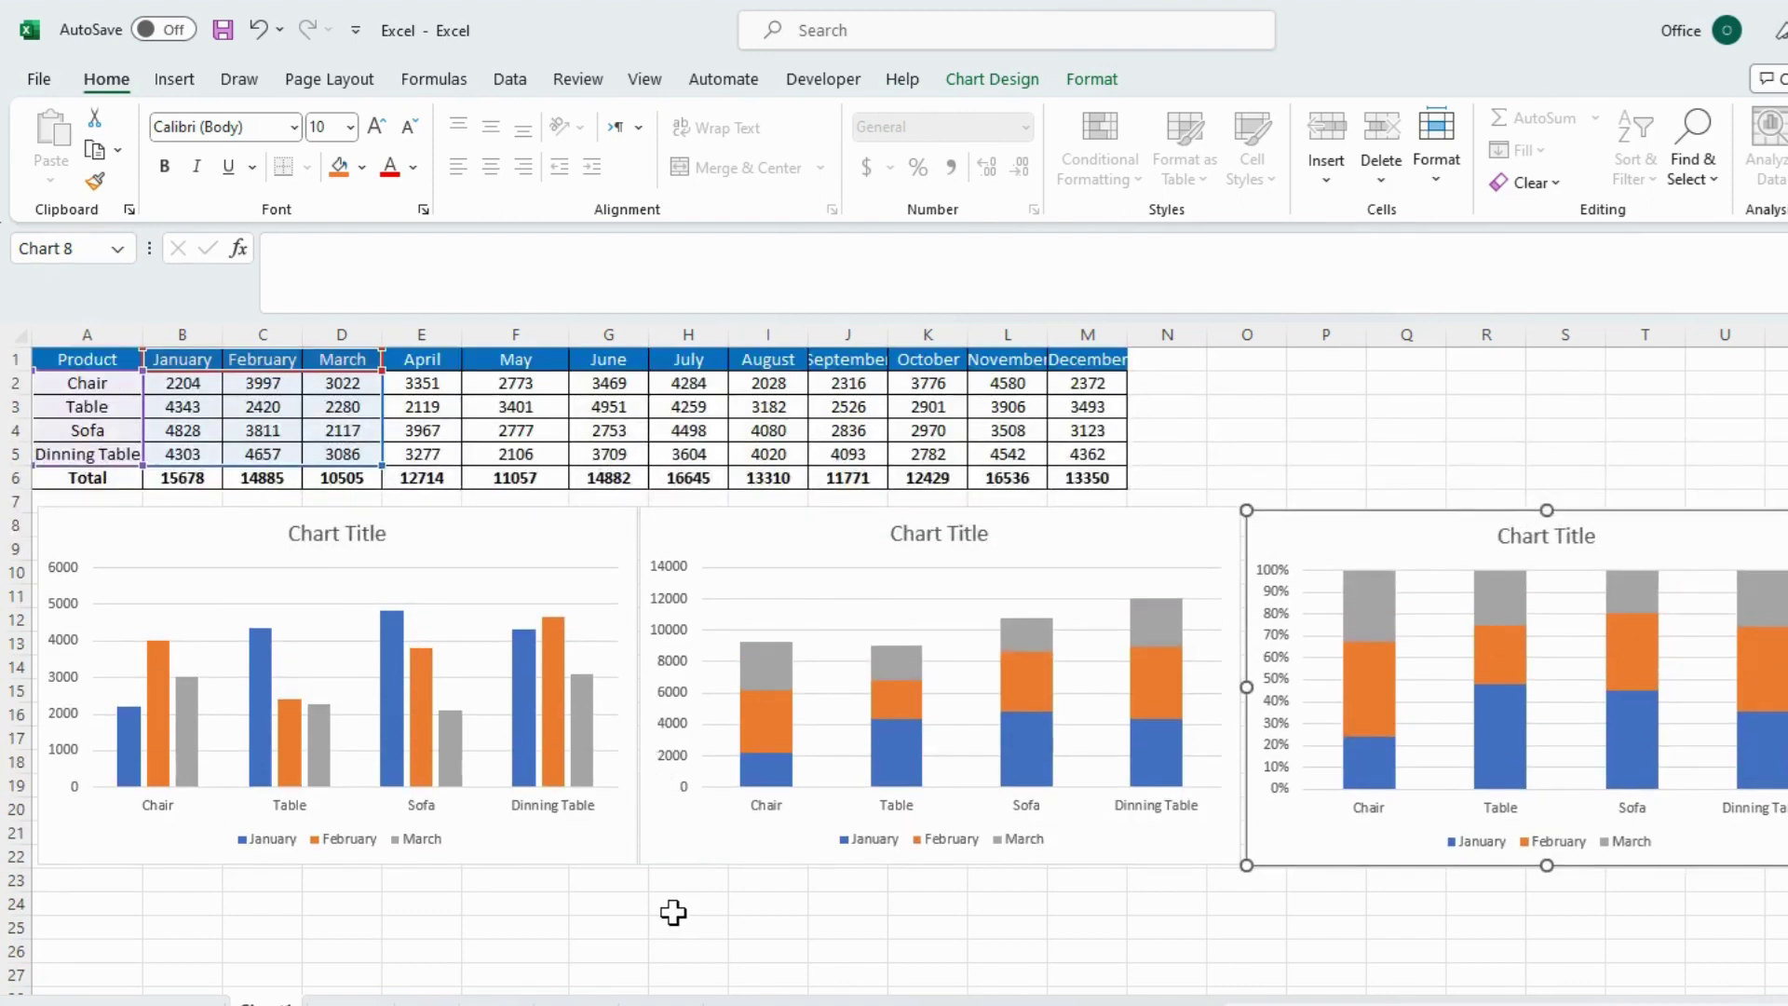
pyautogui.click(656, 929)
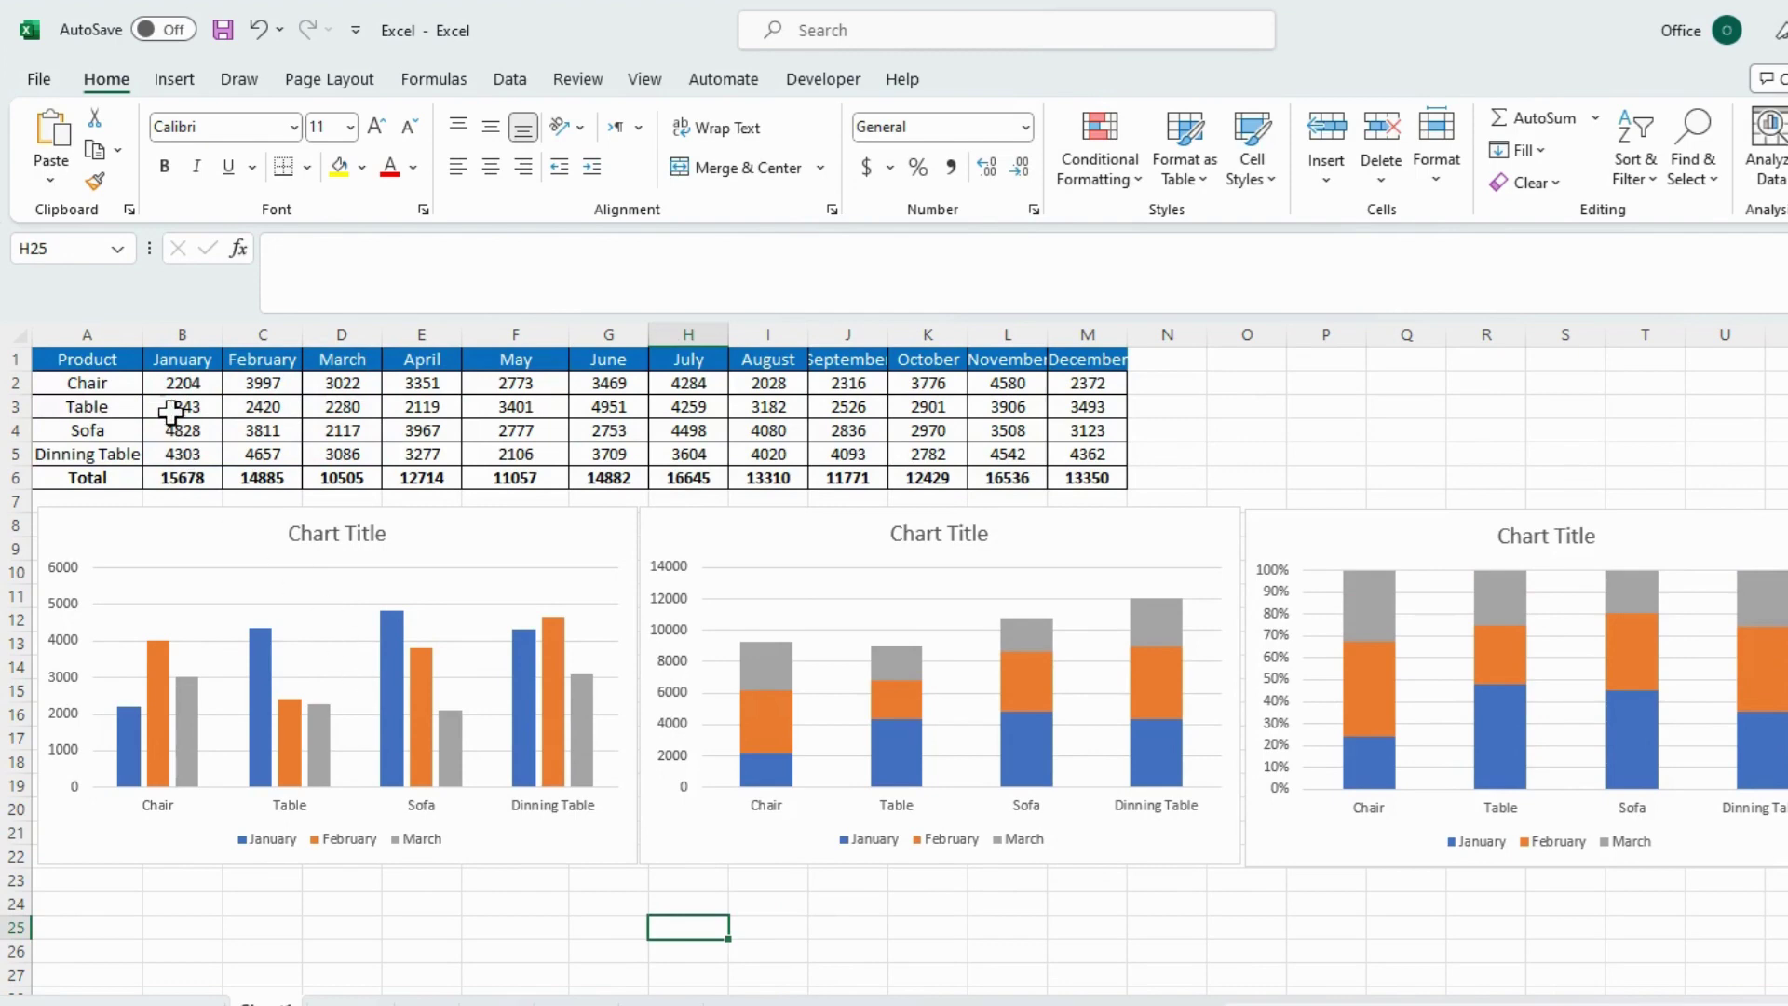
pyautogui.click(190, 333)
pyautogui.click(263, 332)
pyautogui.click(472, 956)
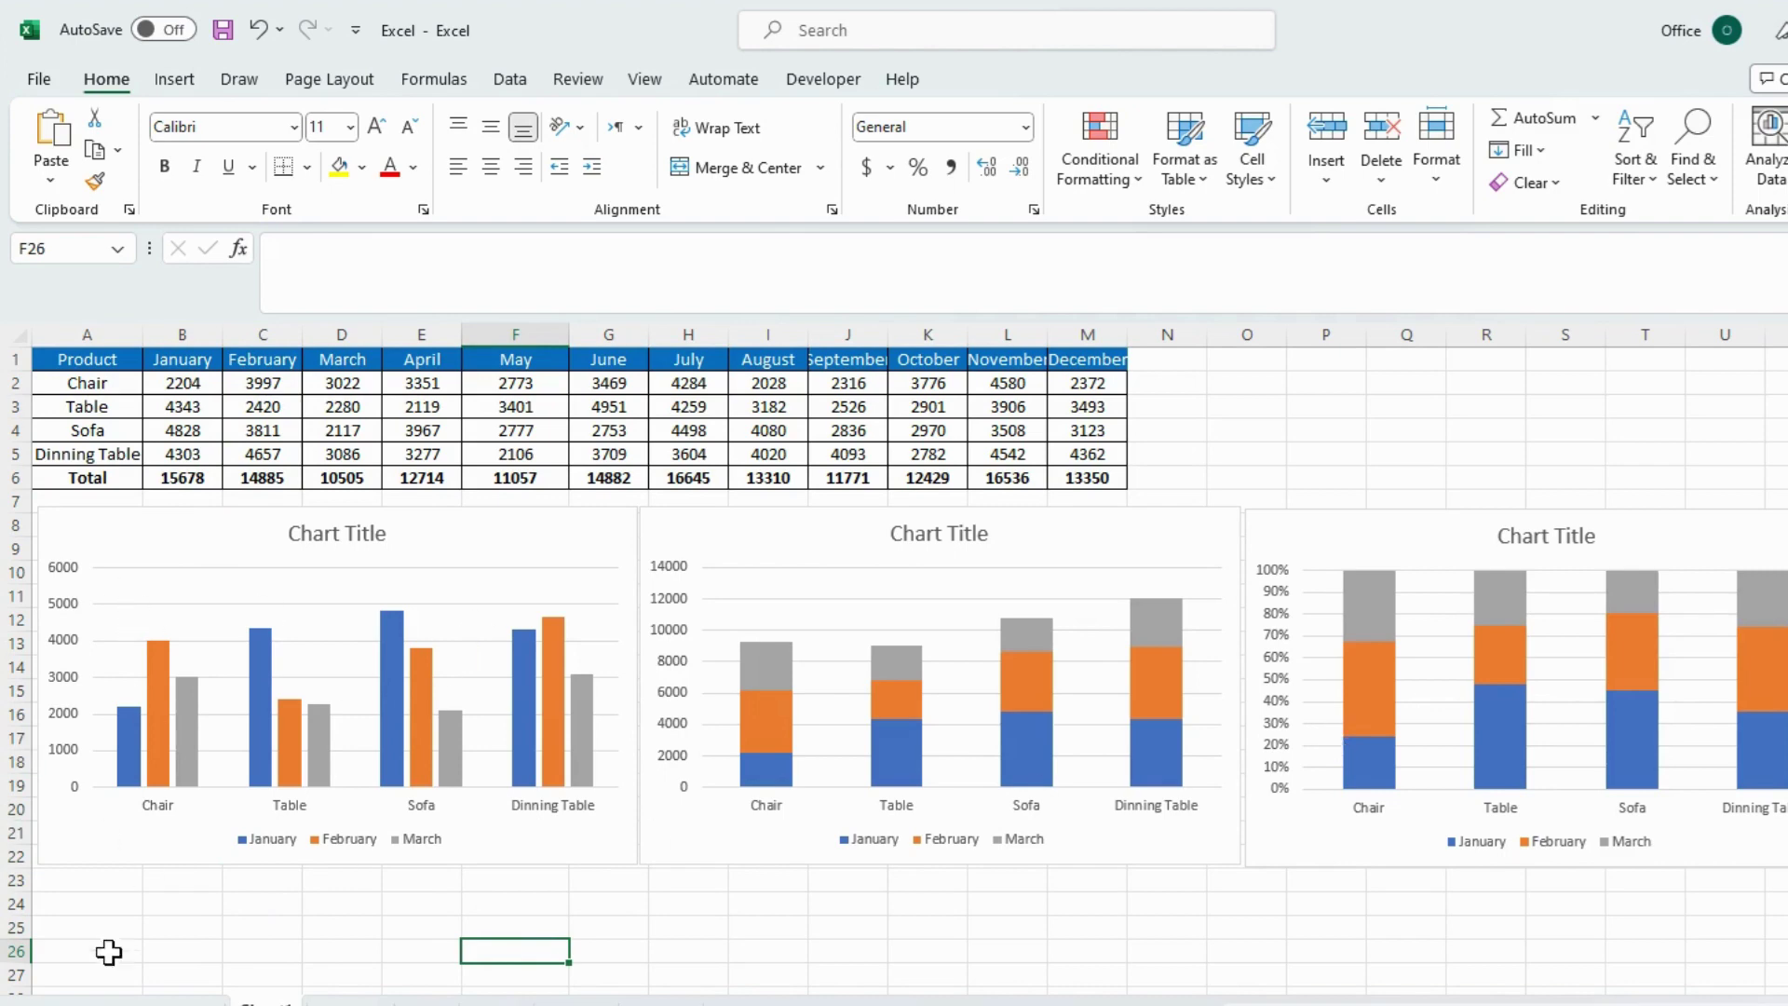
# Step: Insert a 2-D clustered bar chart from A1:D5 and drag it below the clustered column chart
pyautogui.moveTo(23, 910); pyautogui.dragTo(16, 962)
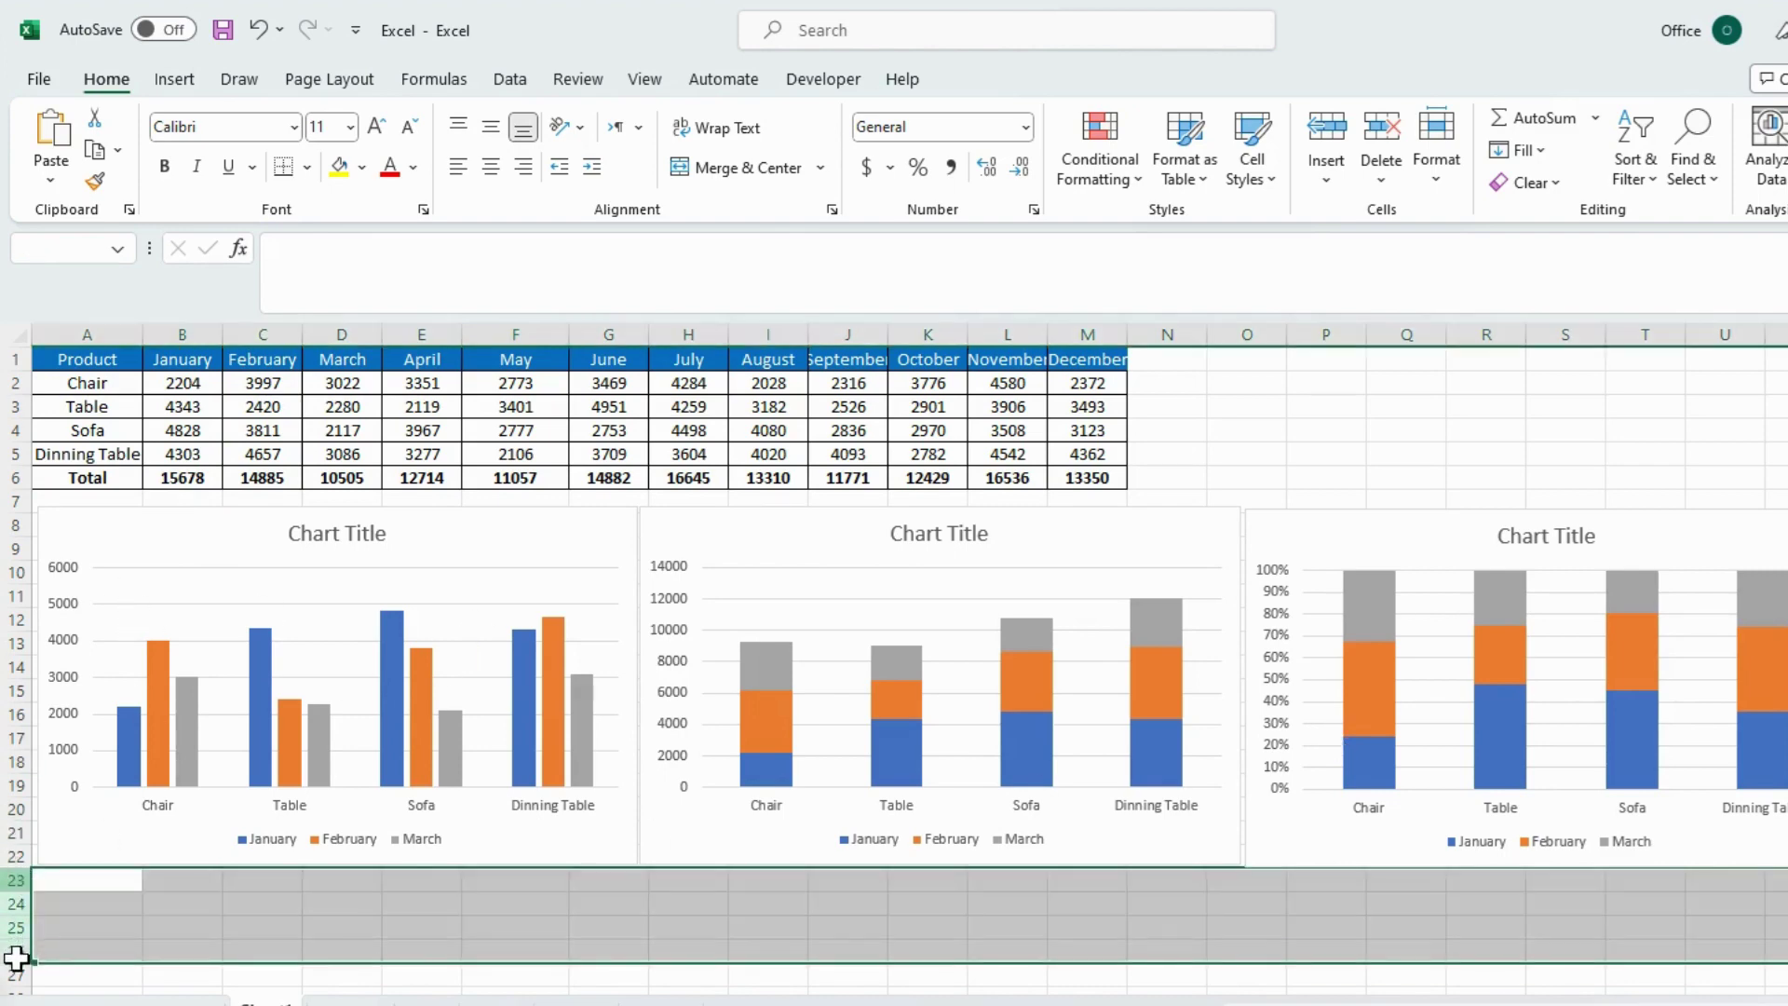
pyautogui.click(726, 916)
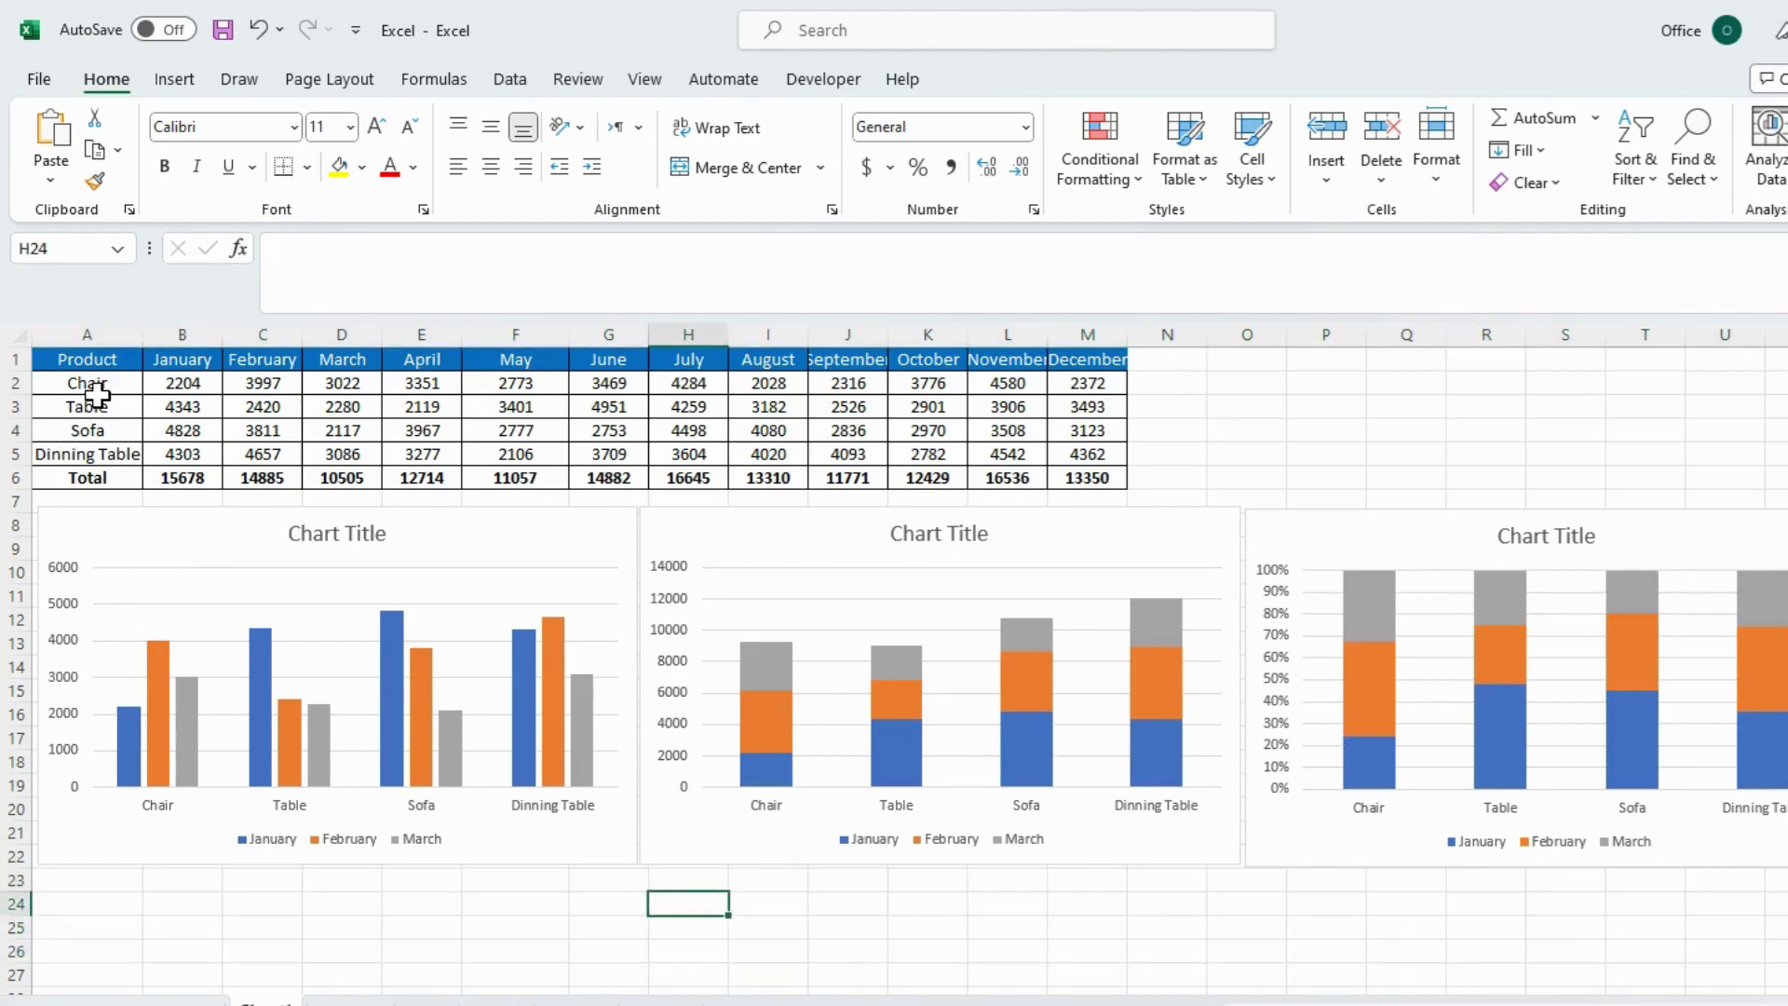
pyautogui.moveTo(100, 352); pyautogui.dragTo(342, 455)
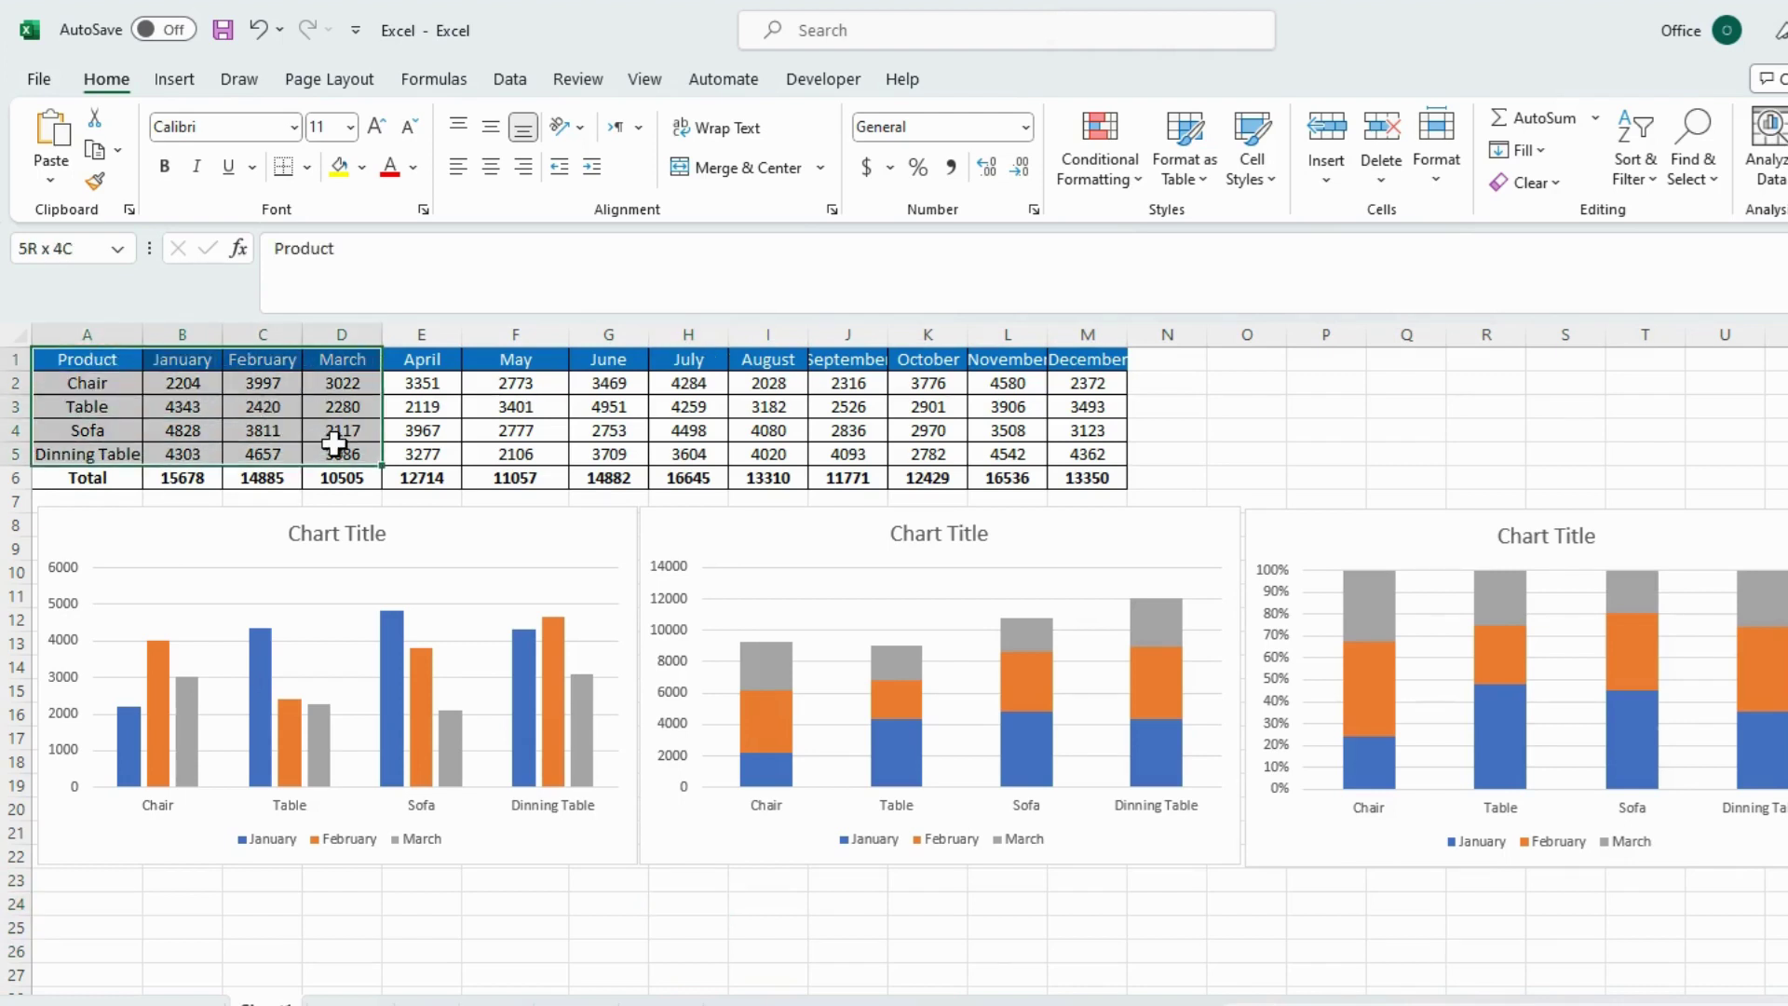
pyautogui.click(174, 79)
pyautogui.click(954, 121)
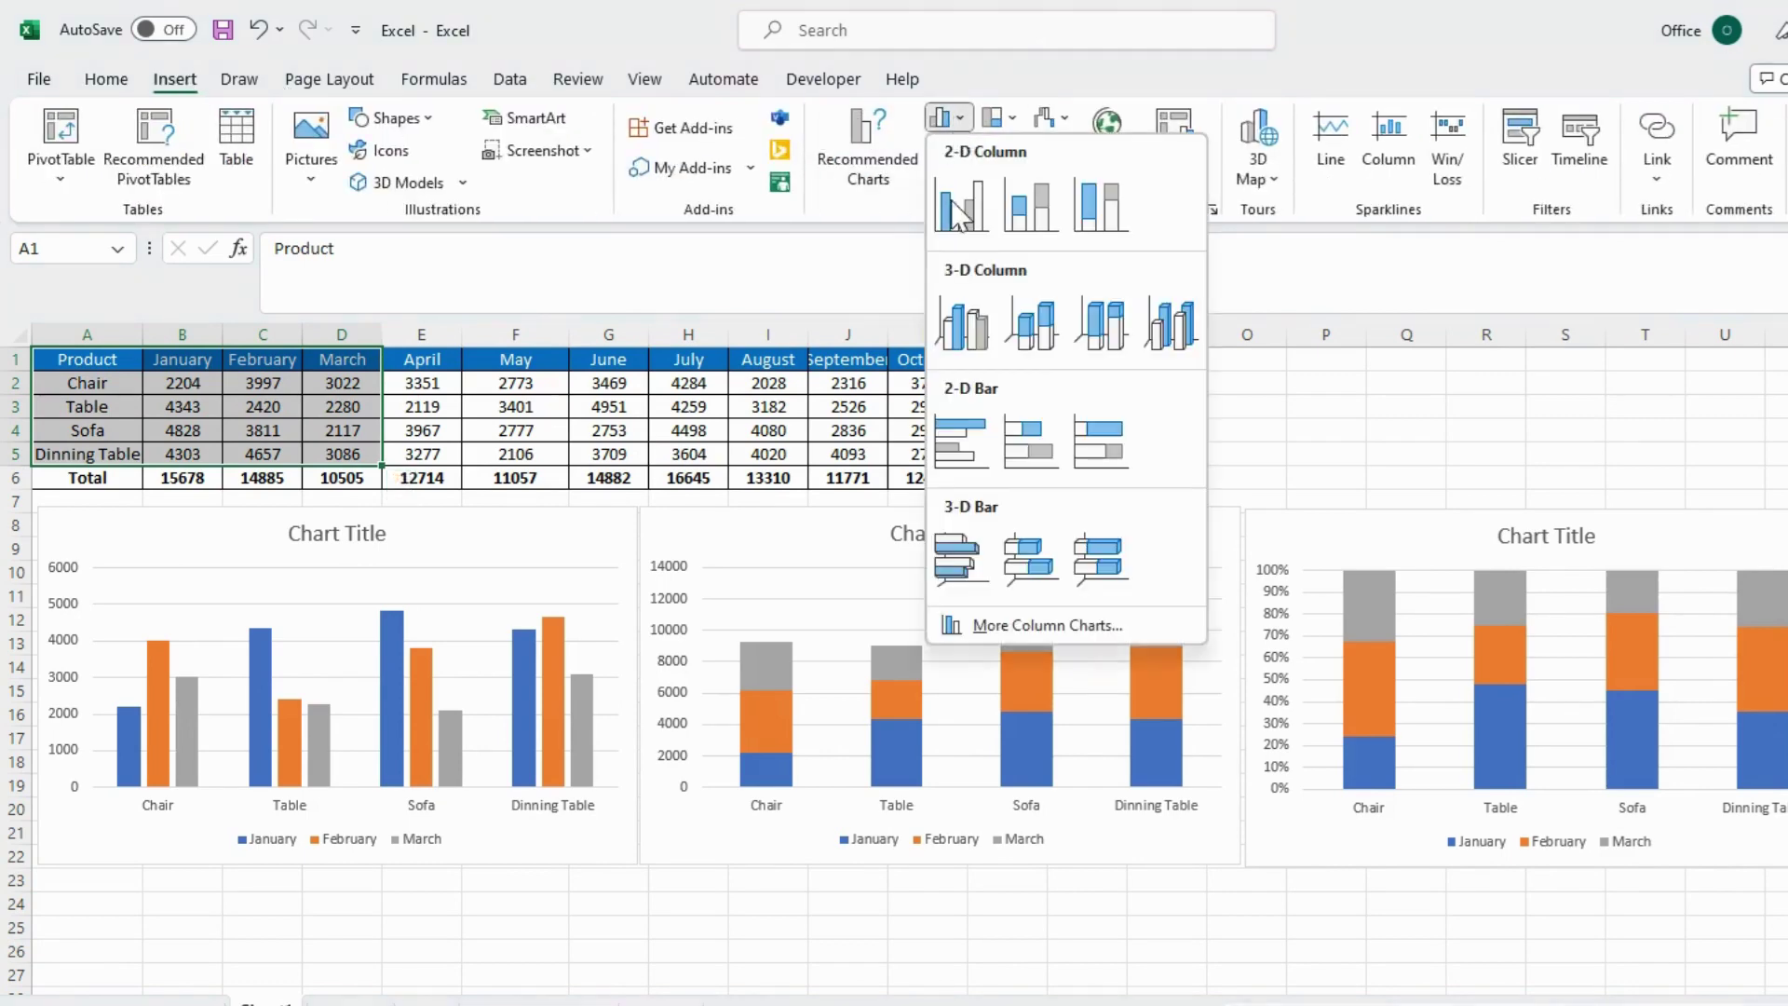
pyautogui.click(964, 440)
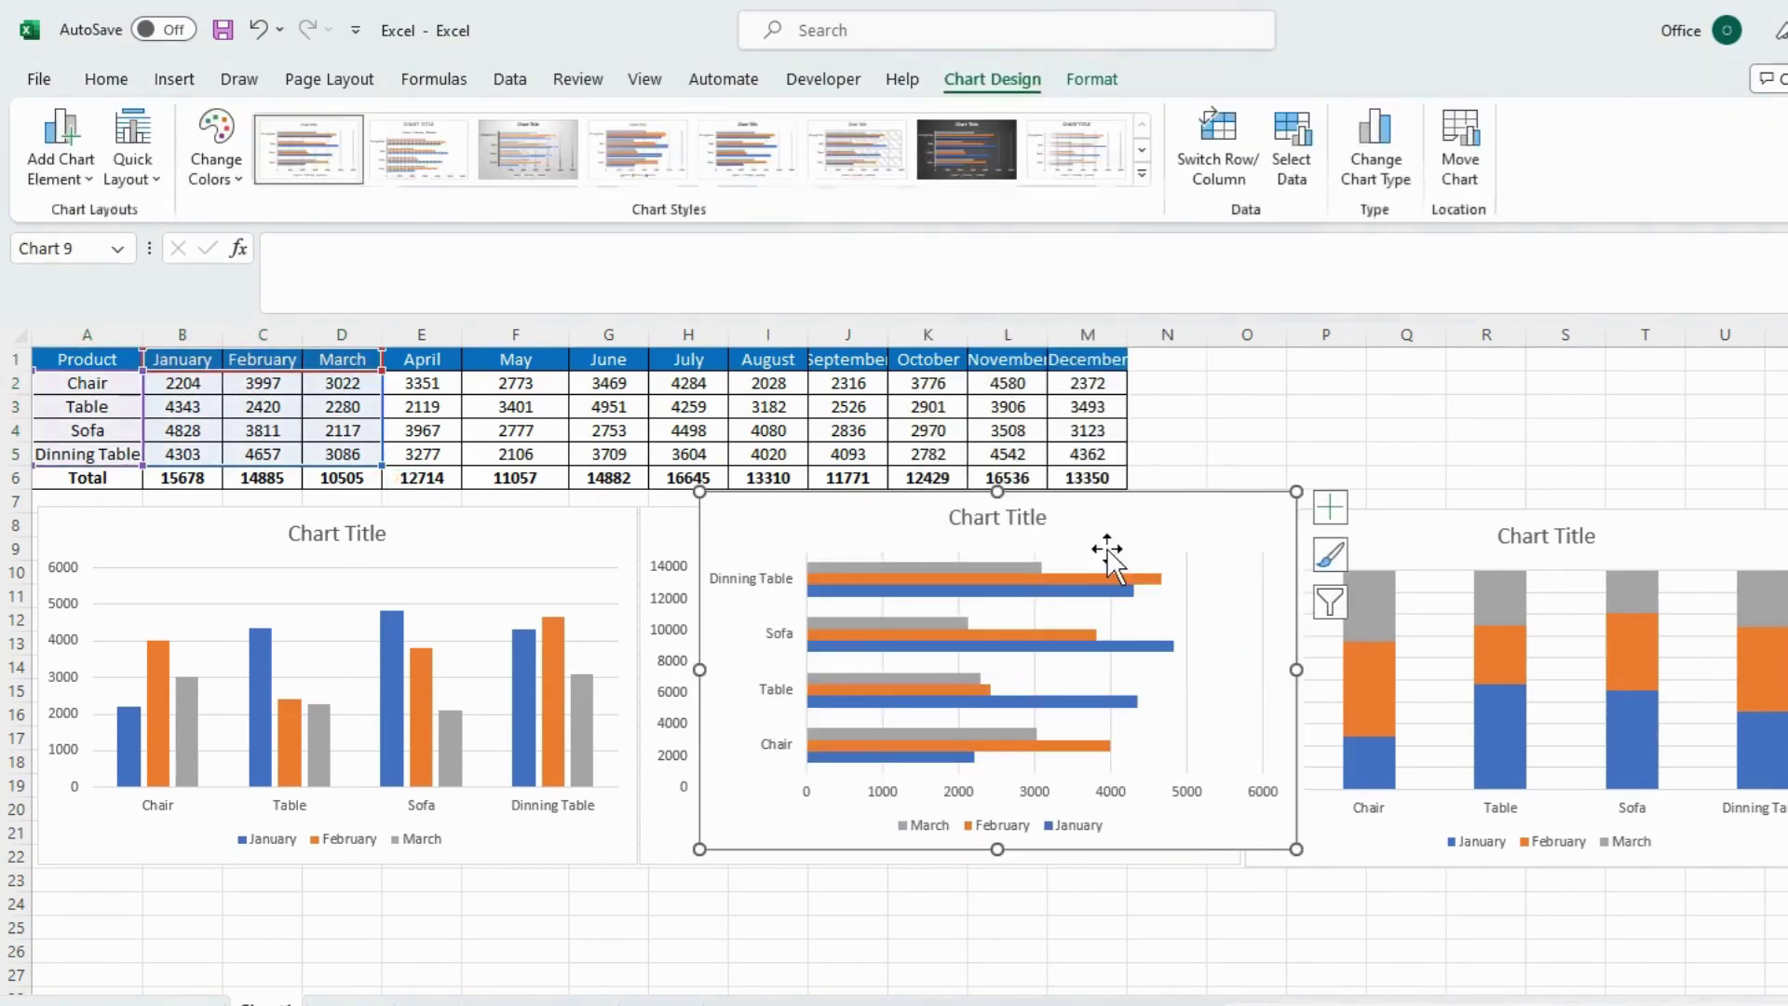
pyautogui.moveTo(1169, 520)
pyautogui.mouseDown()
pyautogui.moveTo(402, 902)
pyautogui.moveTo(471, 879)
pyautogui.mouseUp()
# Step: Raise and shrink the clustered column chart, then fit the bar chart snugly beneath it
pyautogui.scroll(-1, 471, 883)
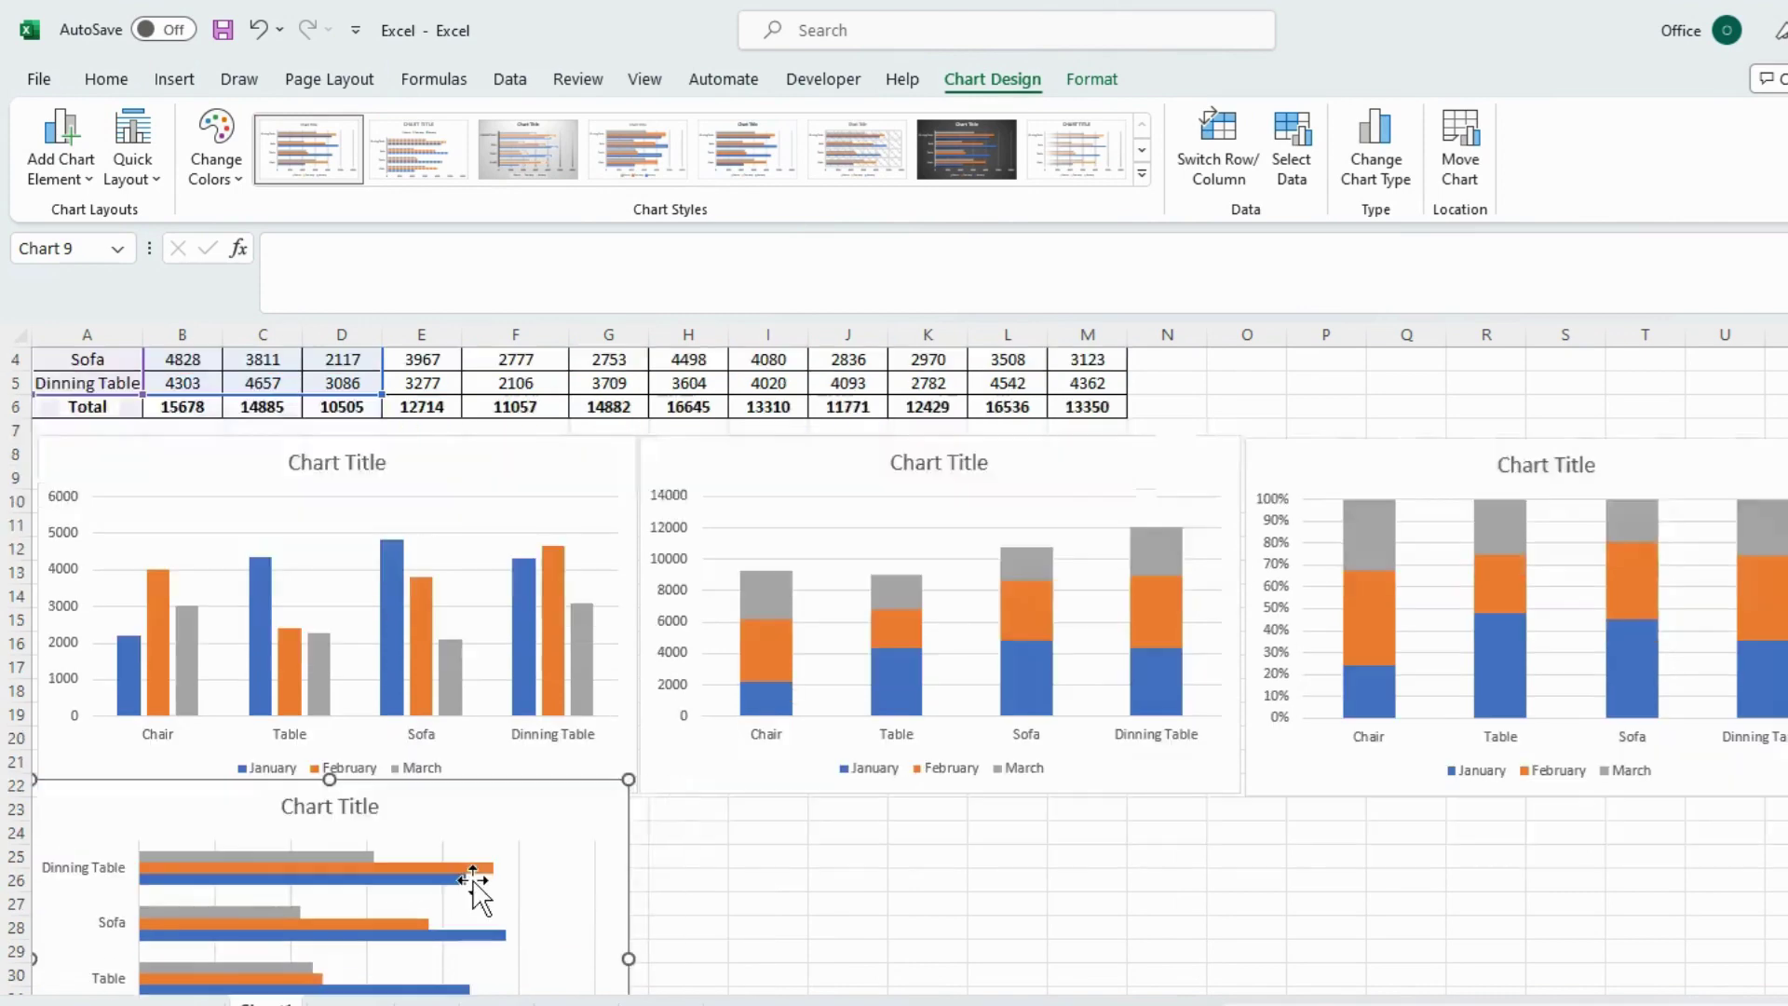
pyautogui.click(474, 440)
pyautogui.moveTo(474, 440); pyautogui.dragTo(467, 365)
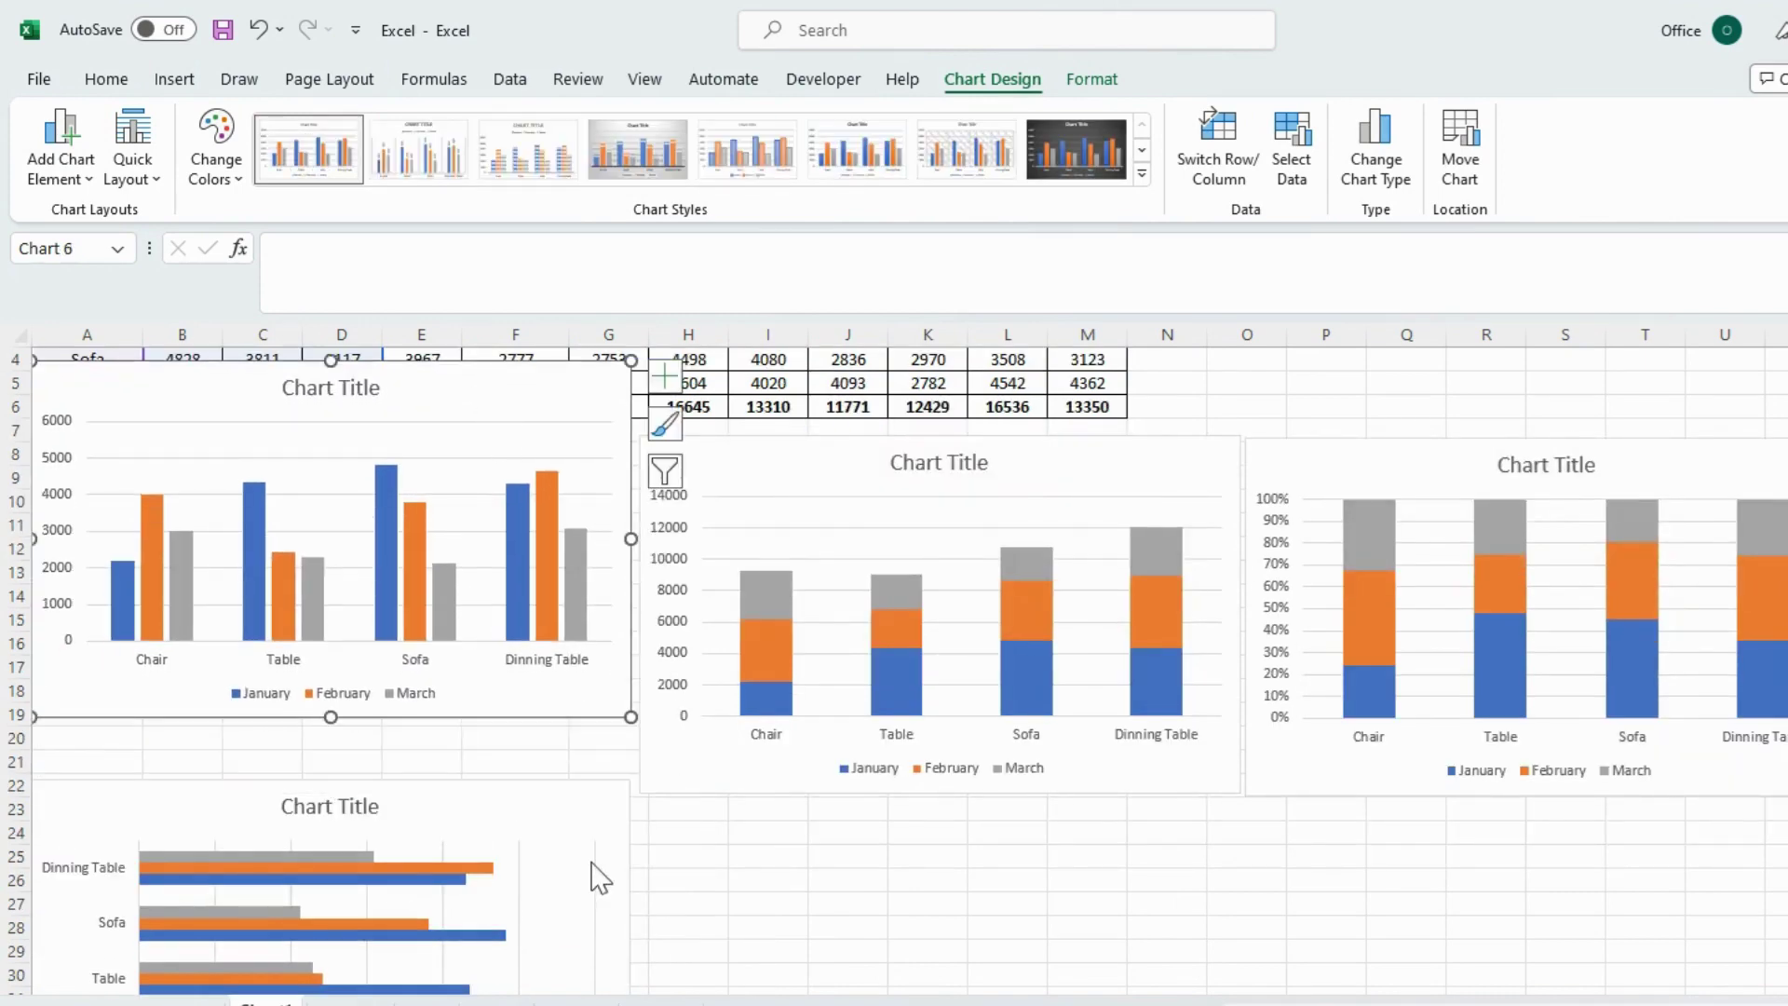
pyautogui.moveTo(626, 713); pyautogui.dragTo(540, 641)
pyautogui.moveTo(486, 897); pyautogui.dragTo(471, 674)
pyautogui.scroll(-2, 503, 717)
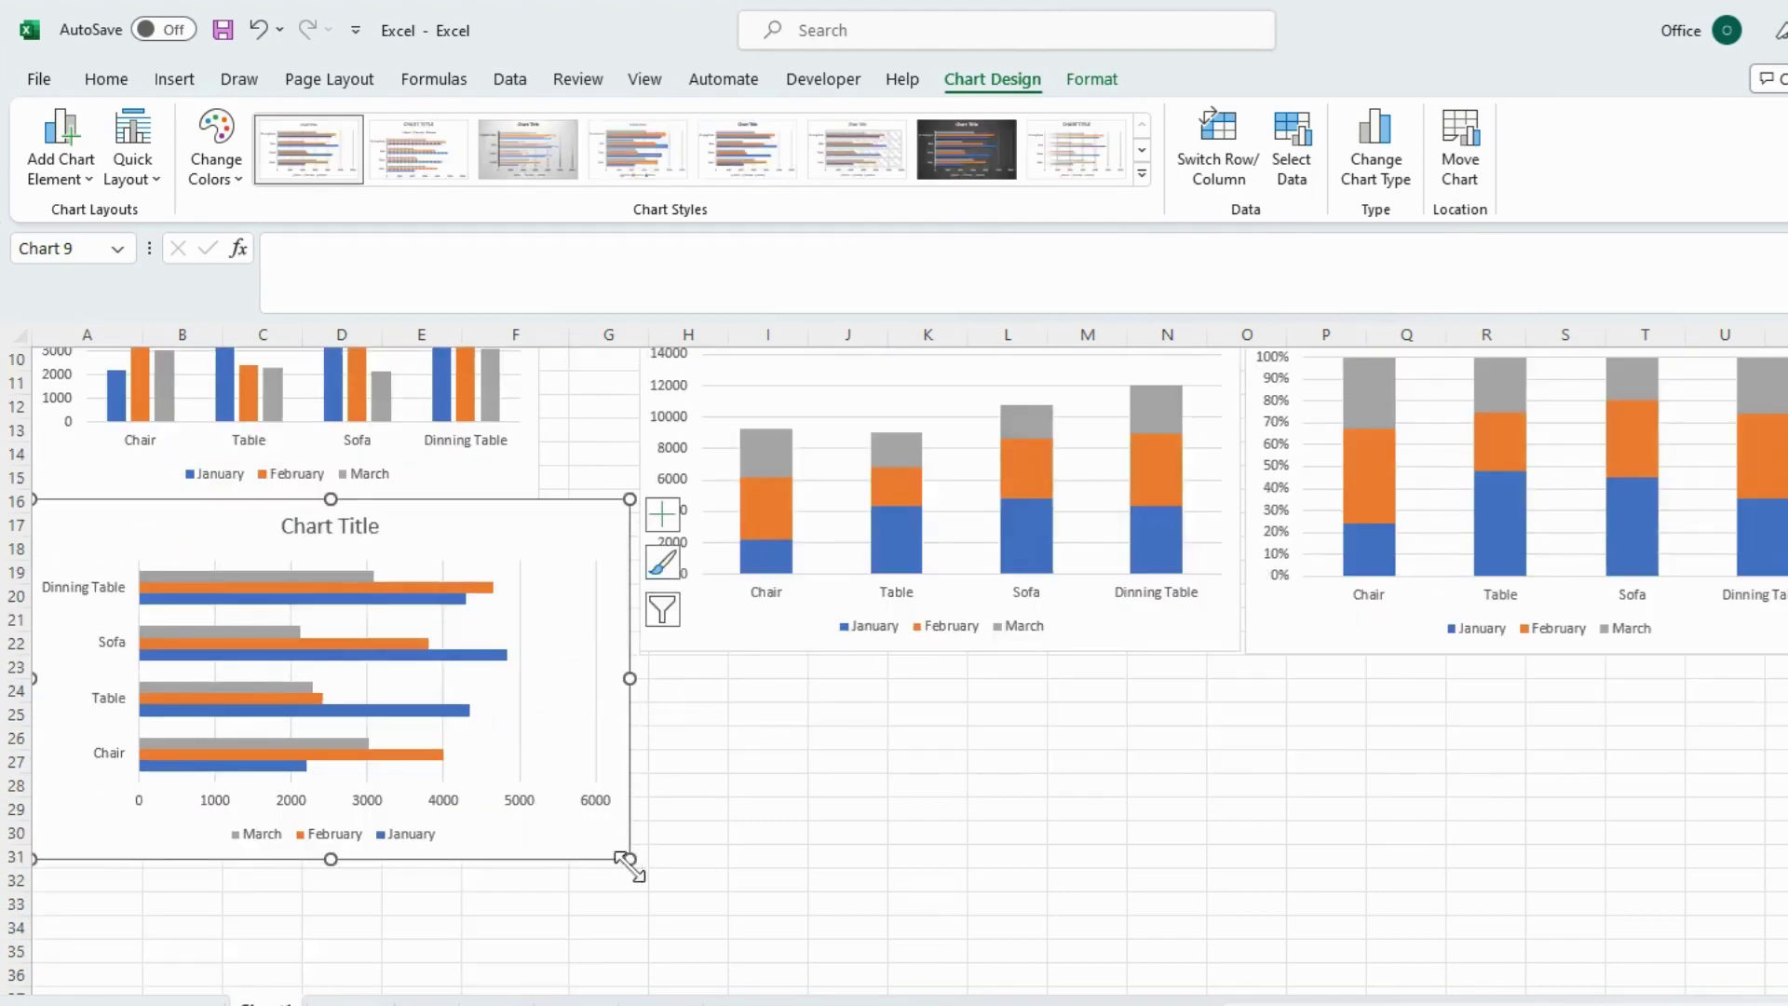
pyautogui.moveTo(629, 857); pyautogui.dragTo(538, 775)
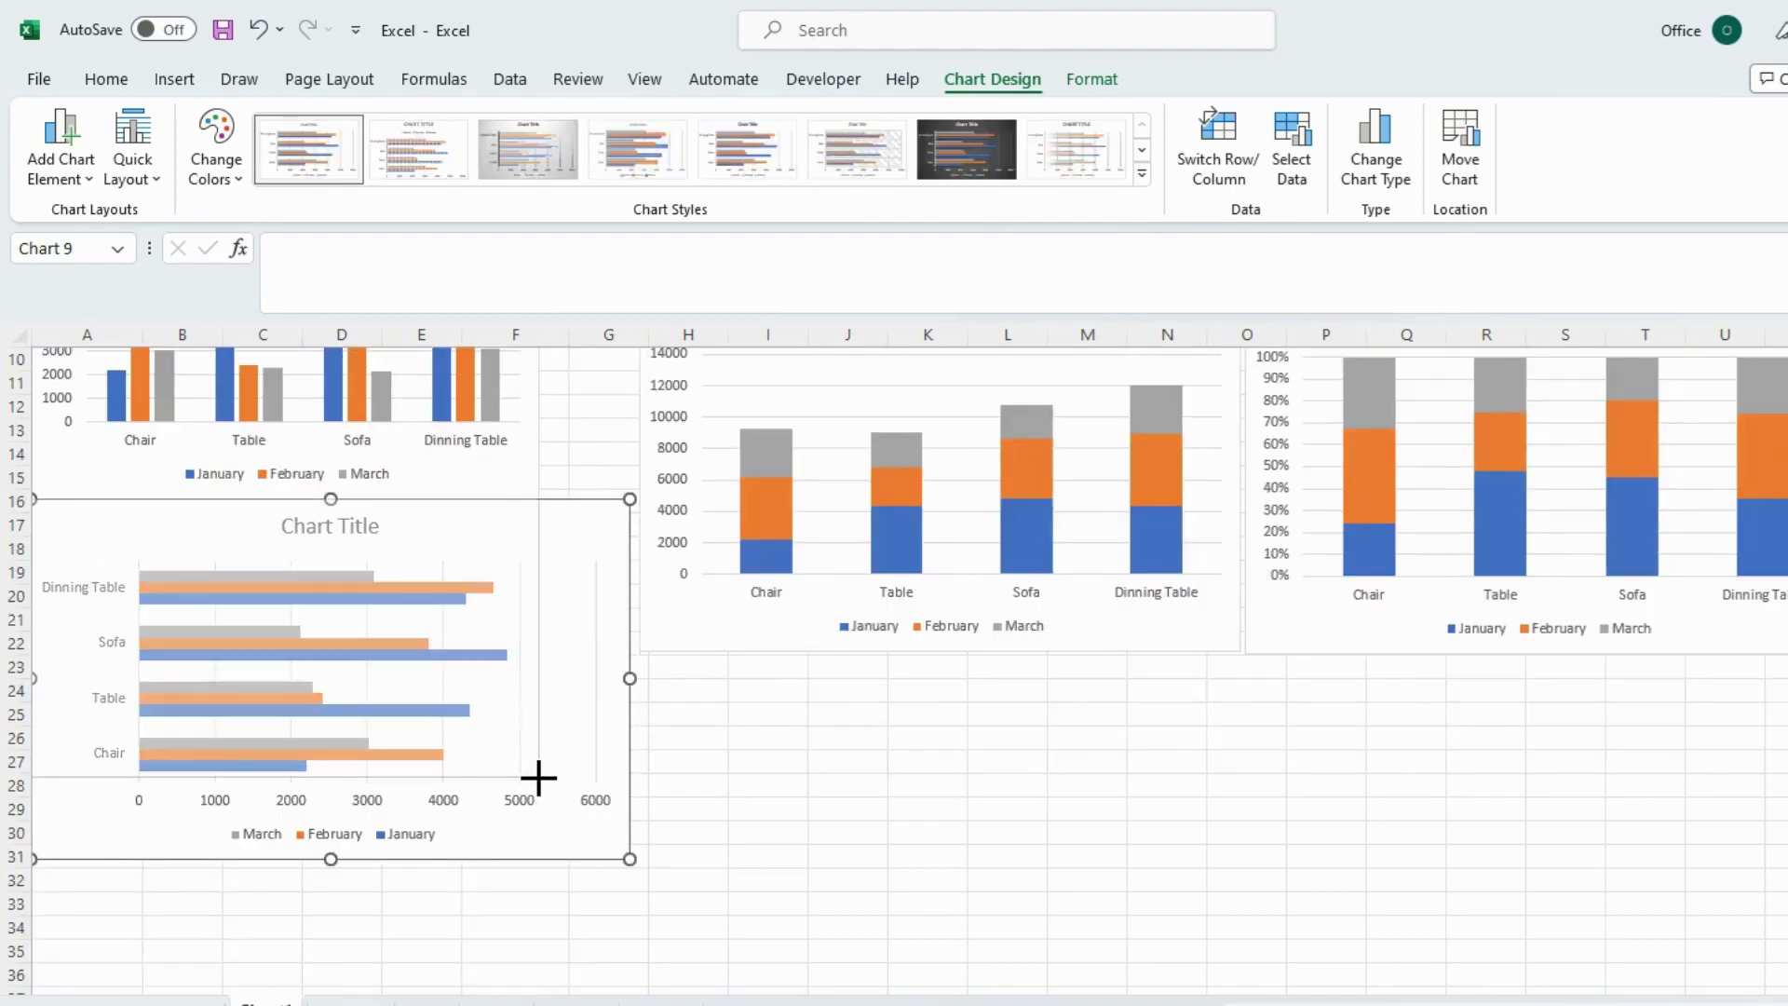
pyautogui.scroll(2, 538, 777)
pyautogui.scroll(1, 539, 777)
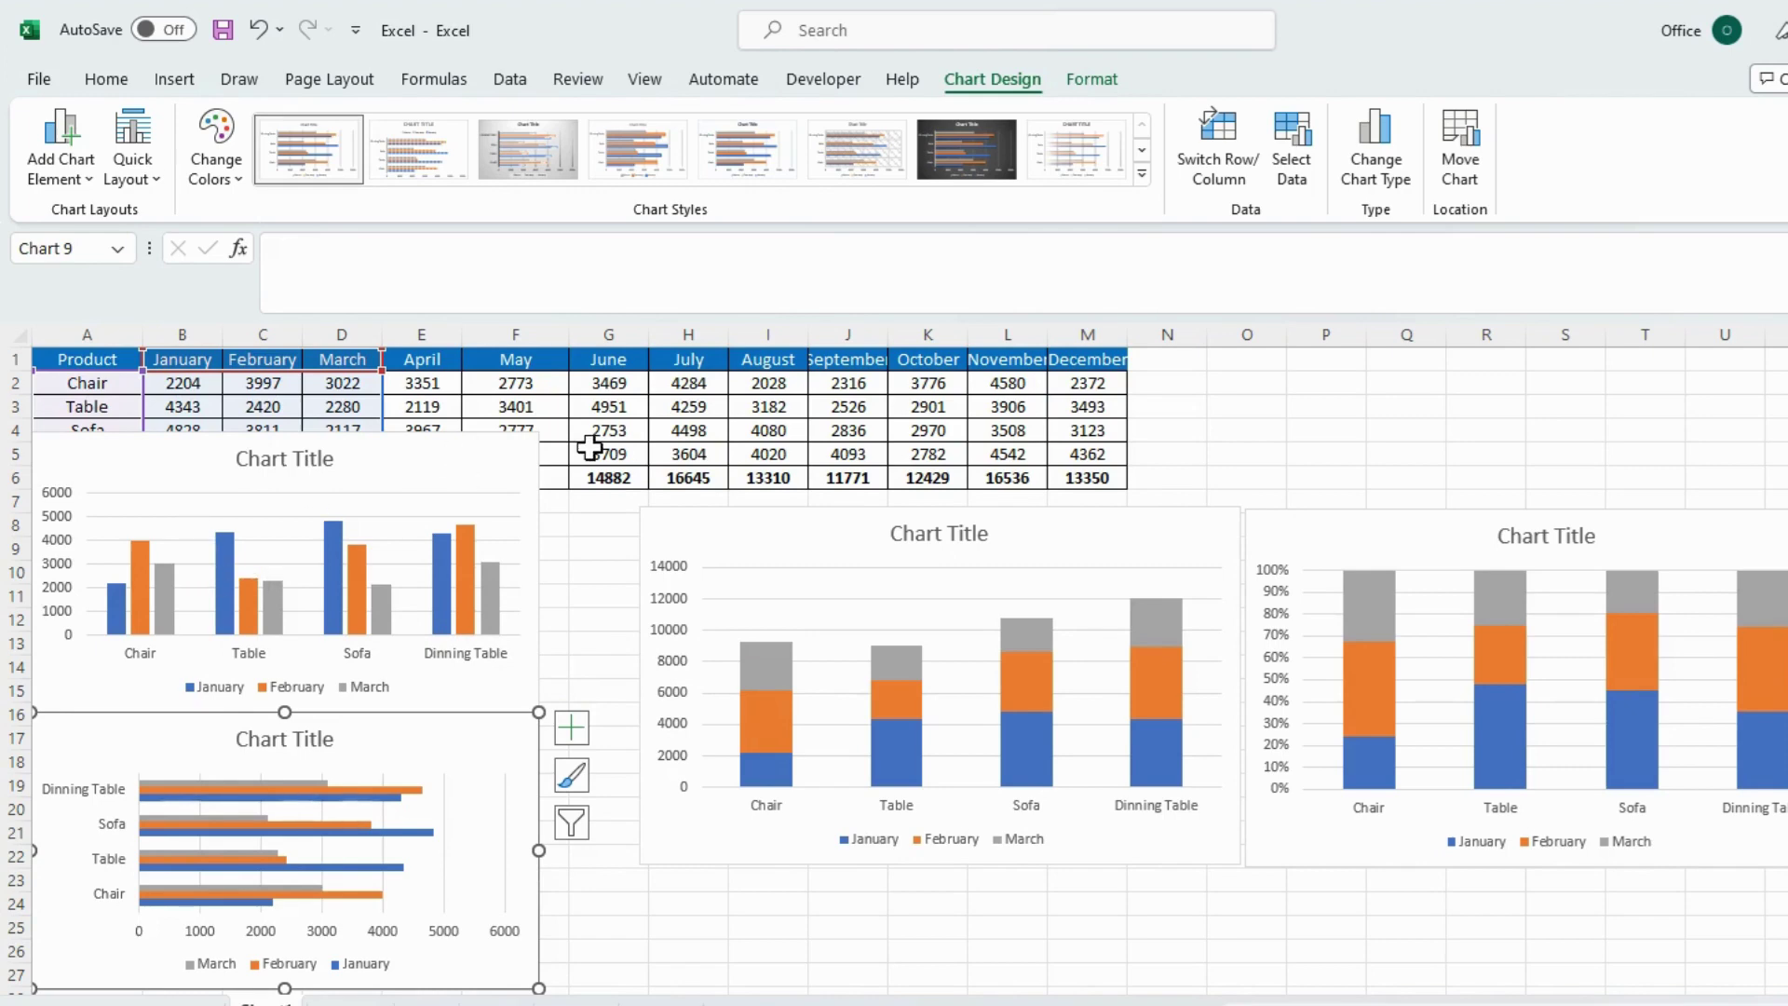
# Step: Select the May through August columns, F to I
pyautogui.click(580, 582)
pyautogui.click(519, 333)
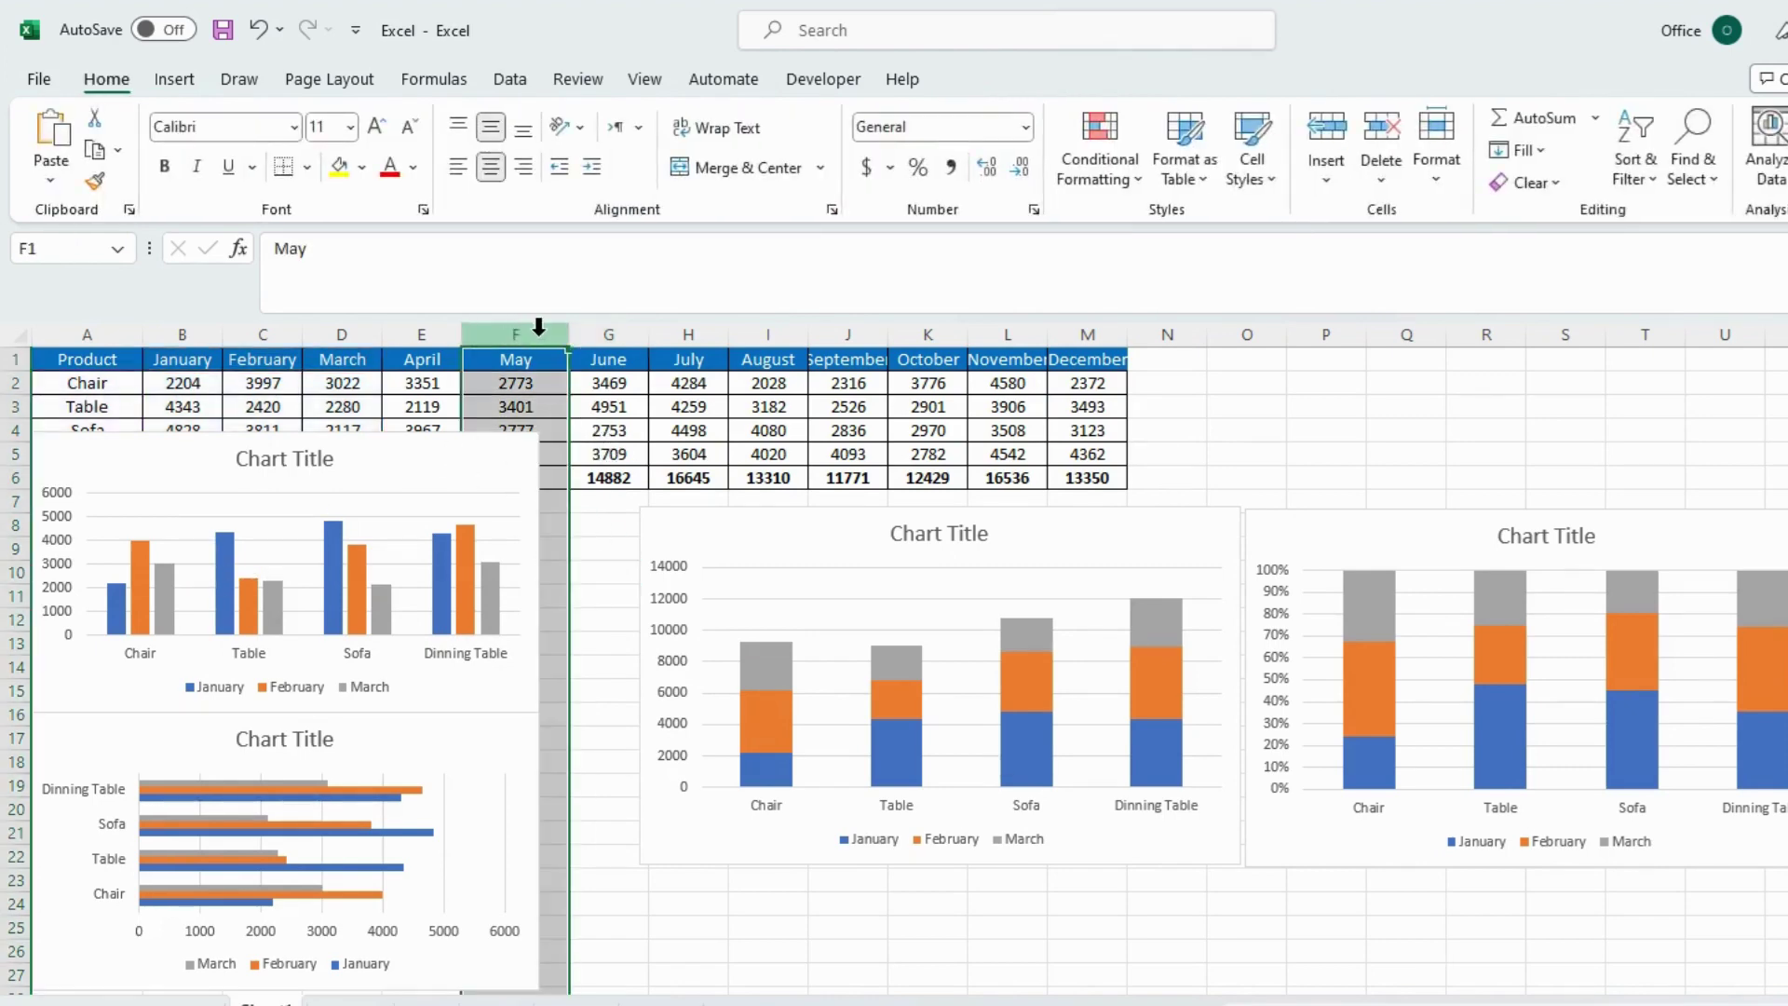
pyautogui.click(605, 336)
pyautogui.click(689, 359)
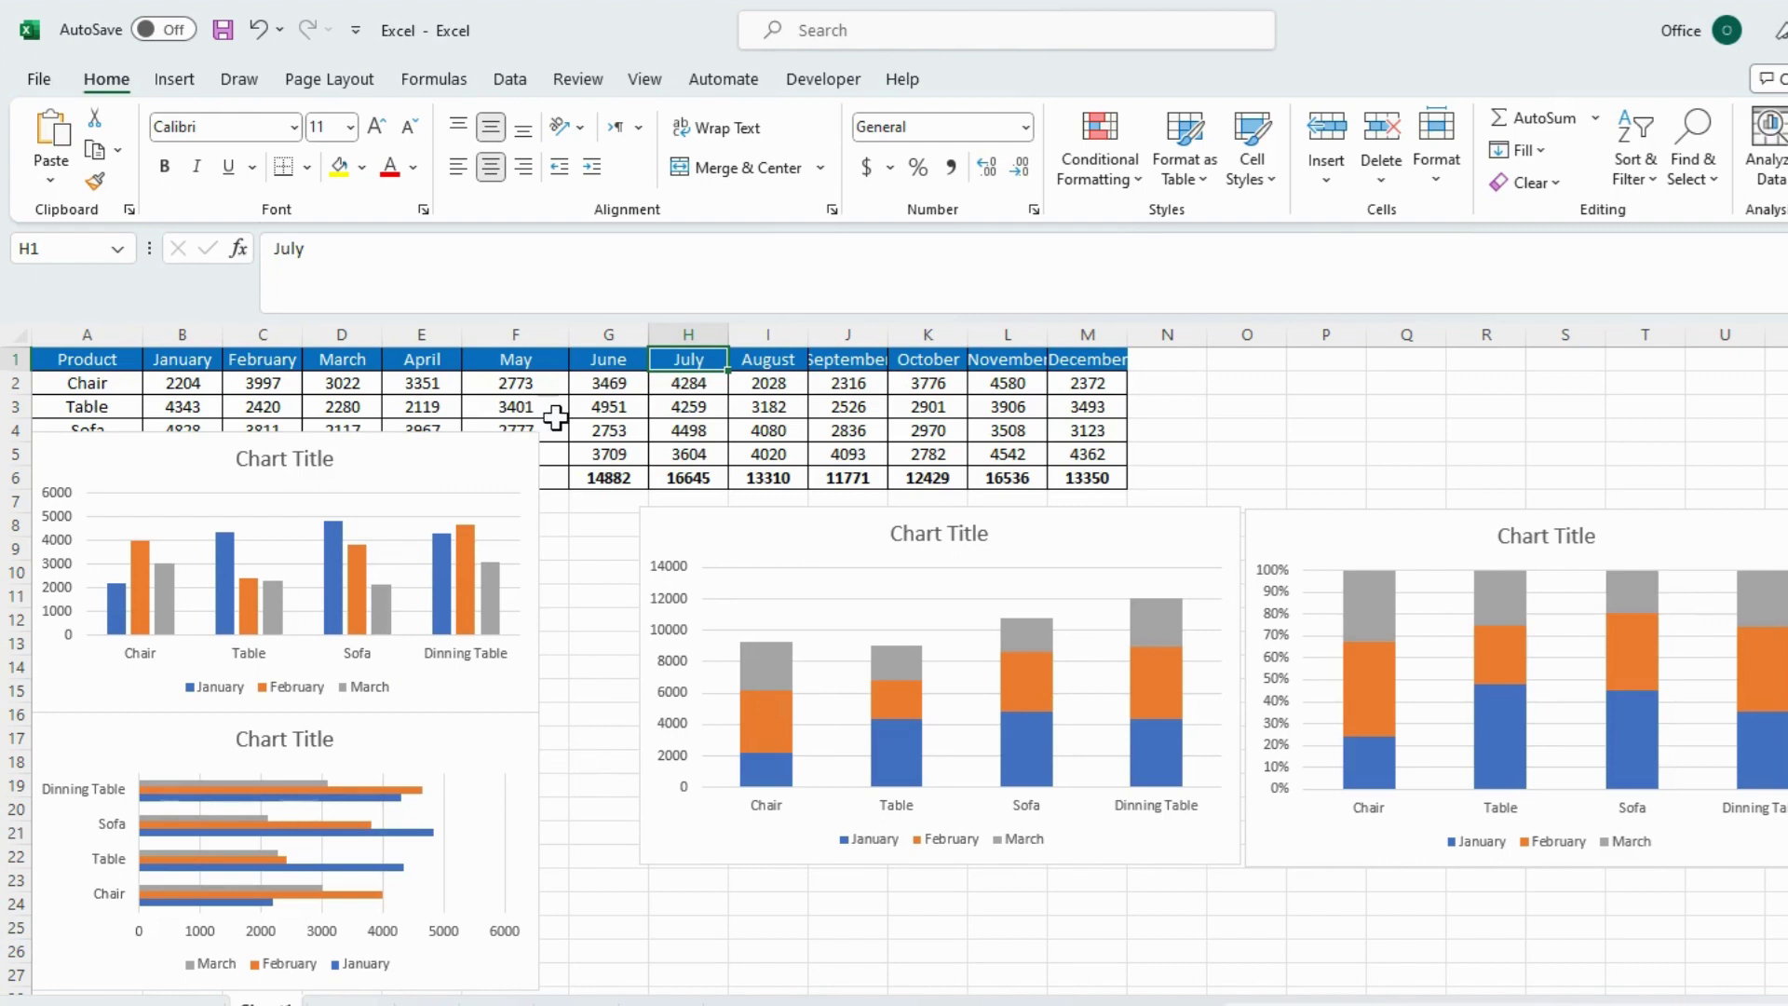
pyautogui.moveTo(515, 334); pyautogui.dragTo(768, 334)
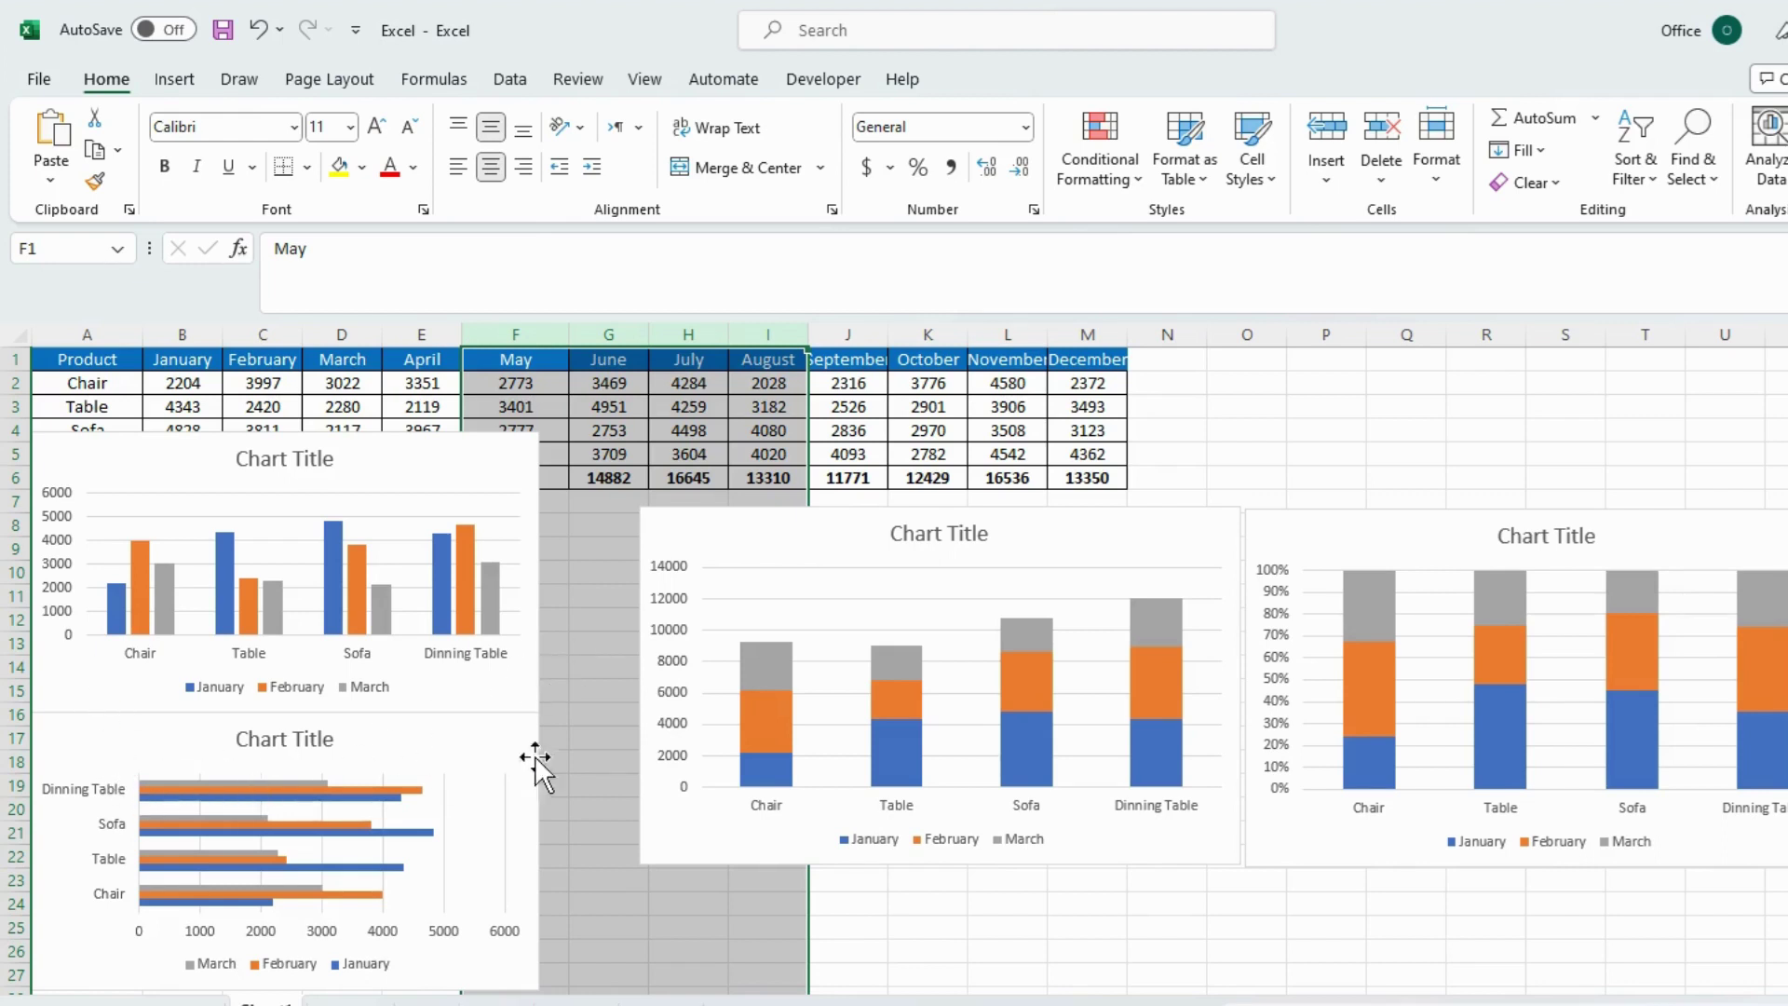
# Step: Move the stacked column chart up beside the clustered chart and shrink it to match
pyautogui.click(884, 509)
pyautogui.moveTo(875, 515)
pyautogui.mouseDown()
pyautogui.moveTo(811, 522)
pyautogui.moveTo(654, 486)
pyautogui.moveTo(633, 456)
pyautogui.mouseUp()
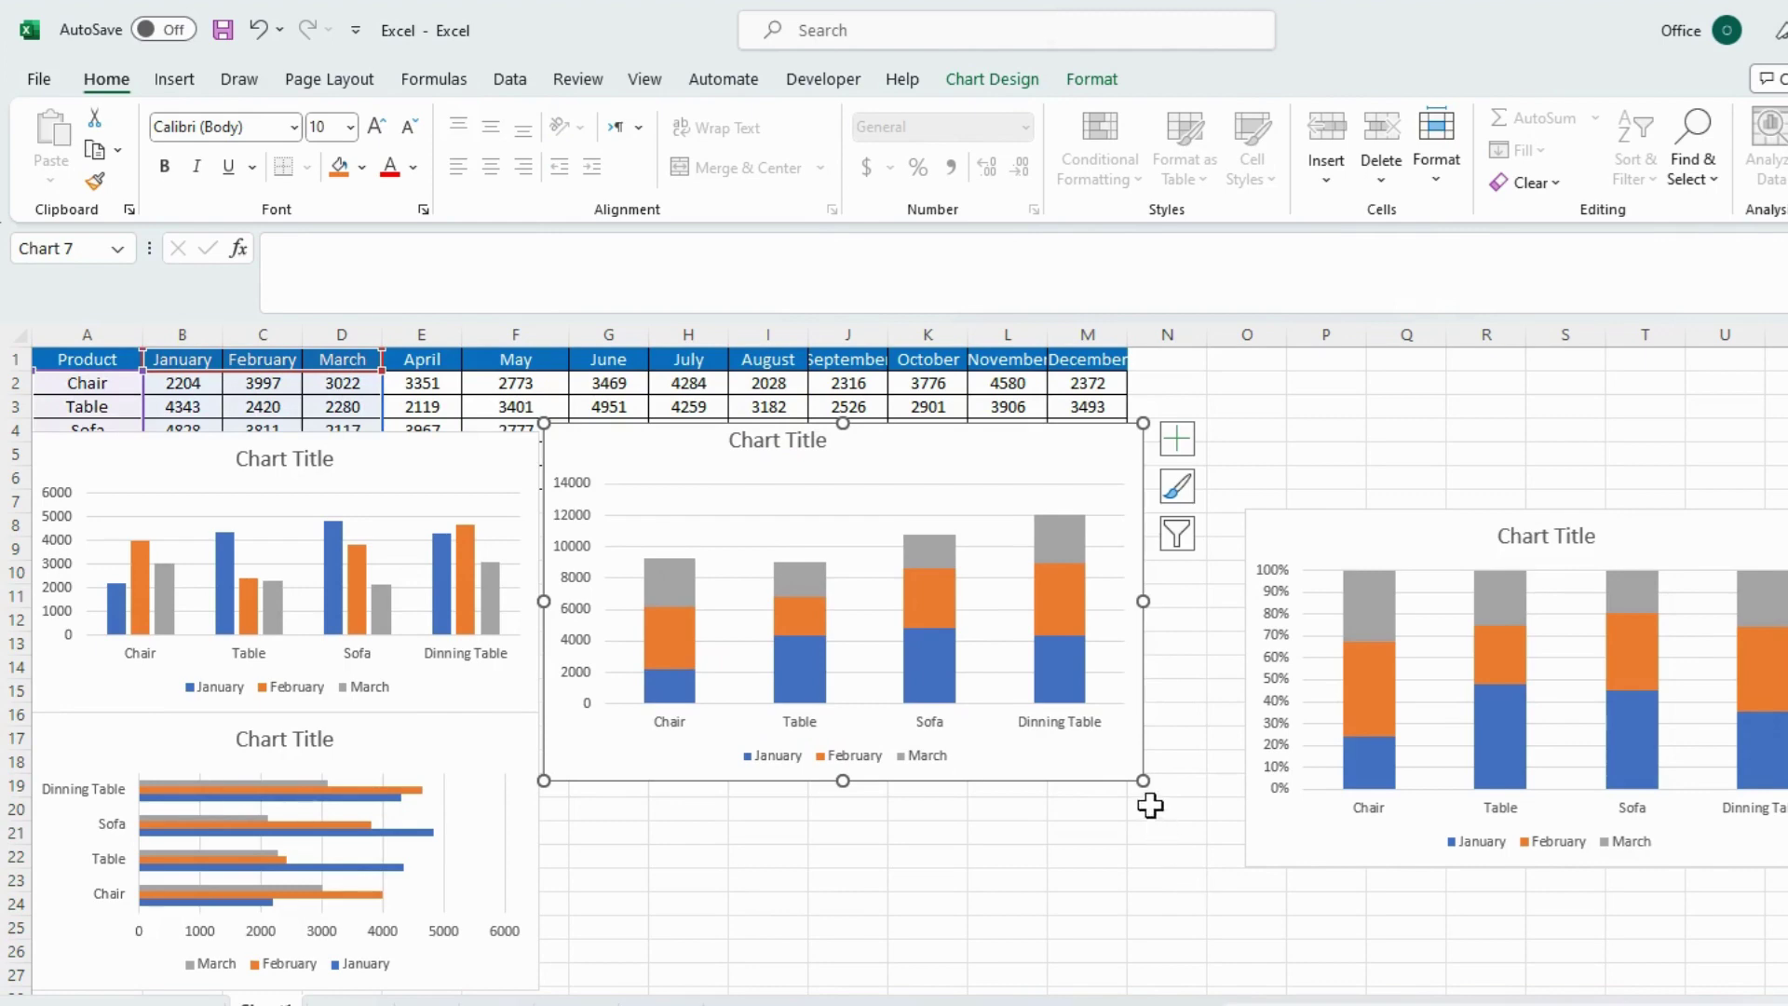
pyautogui.moveTo(1142, 786); pyautogui.dragTo(1081, 711)
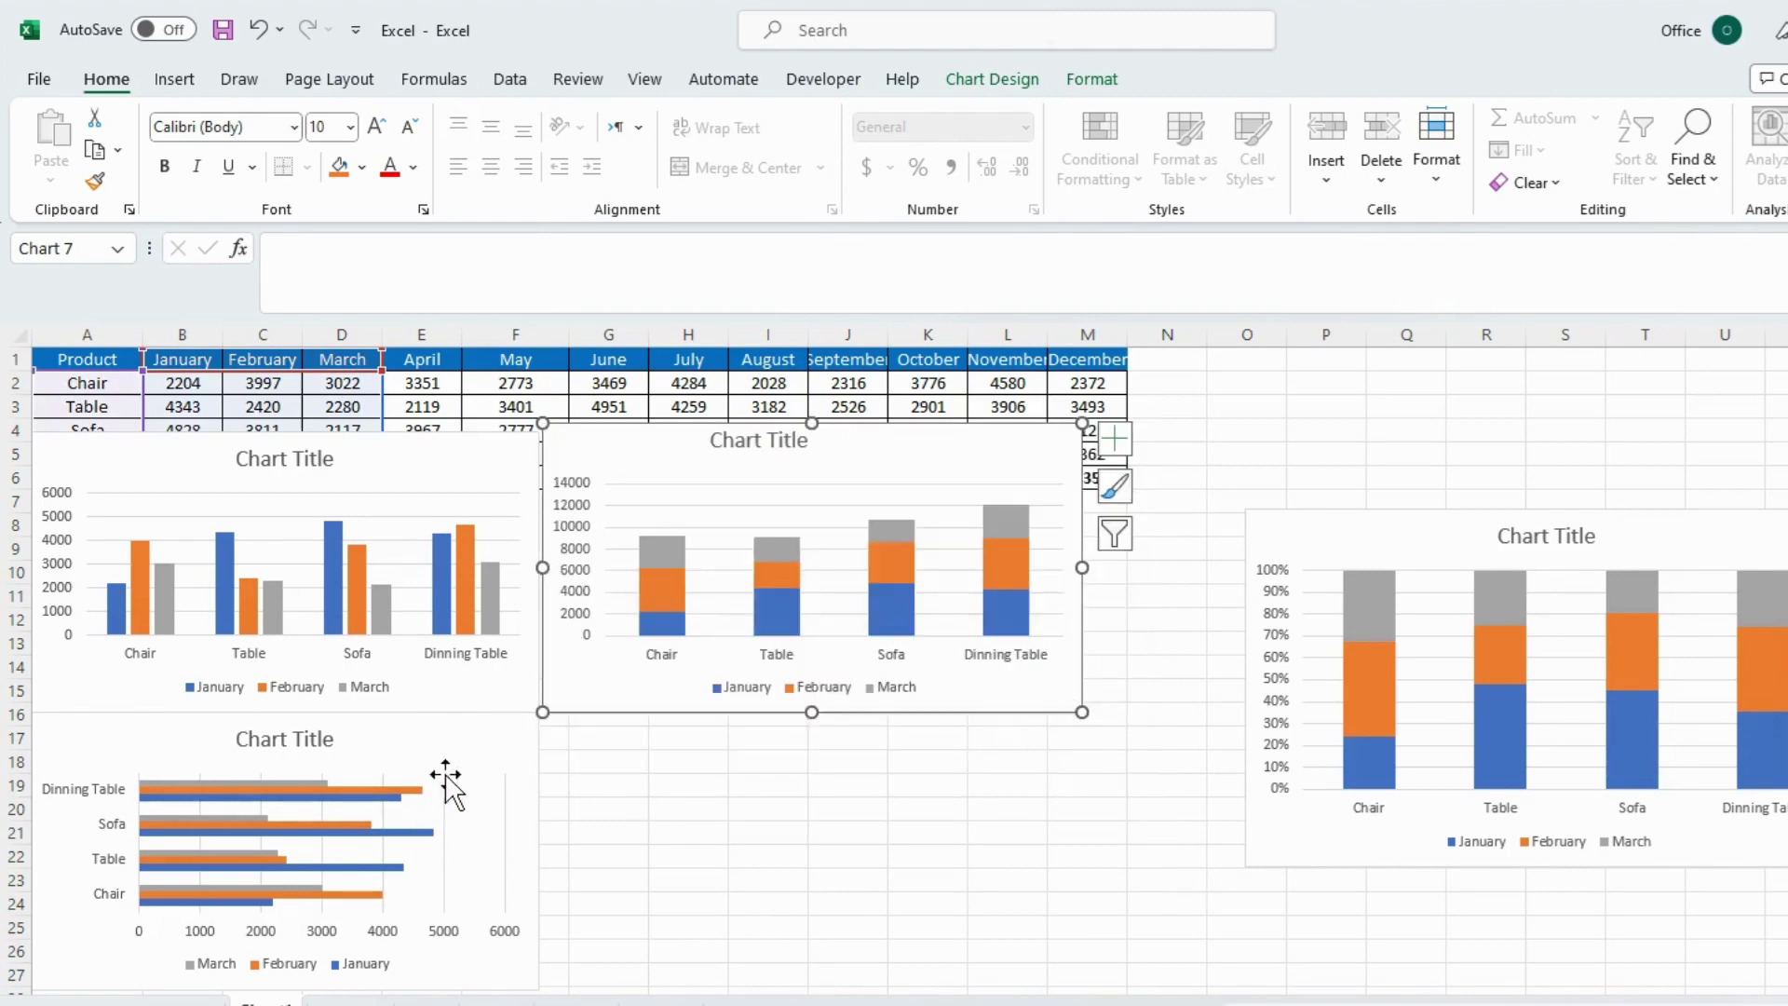
pyautogui.click(455, 748)
pyautogui.moveTo(111, 363); pyautogui.dragTo(364, 433)
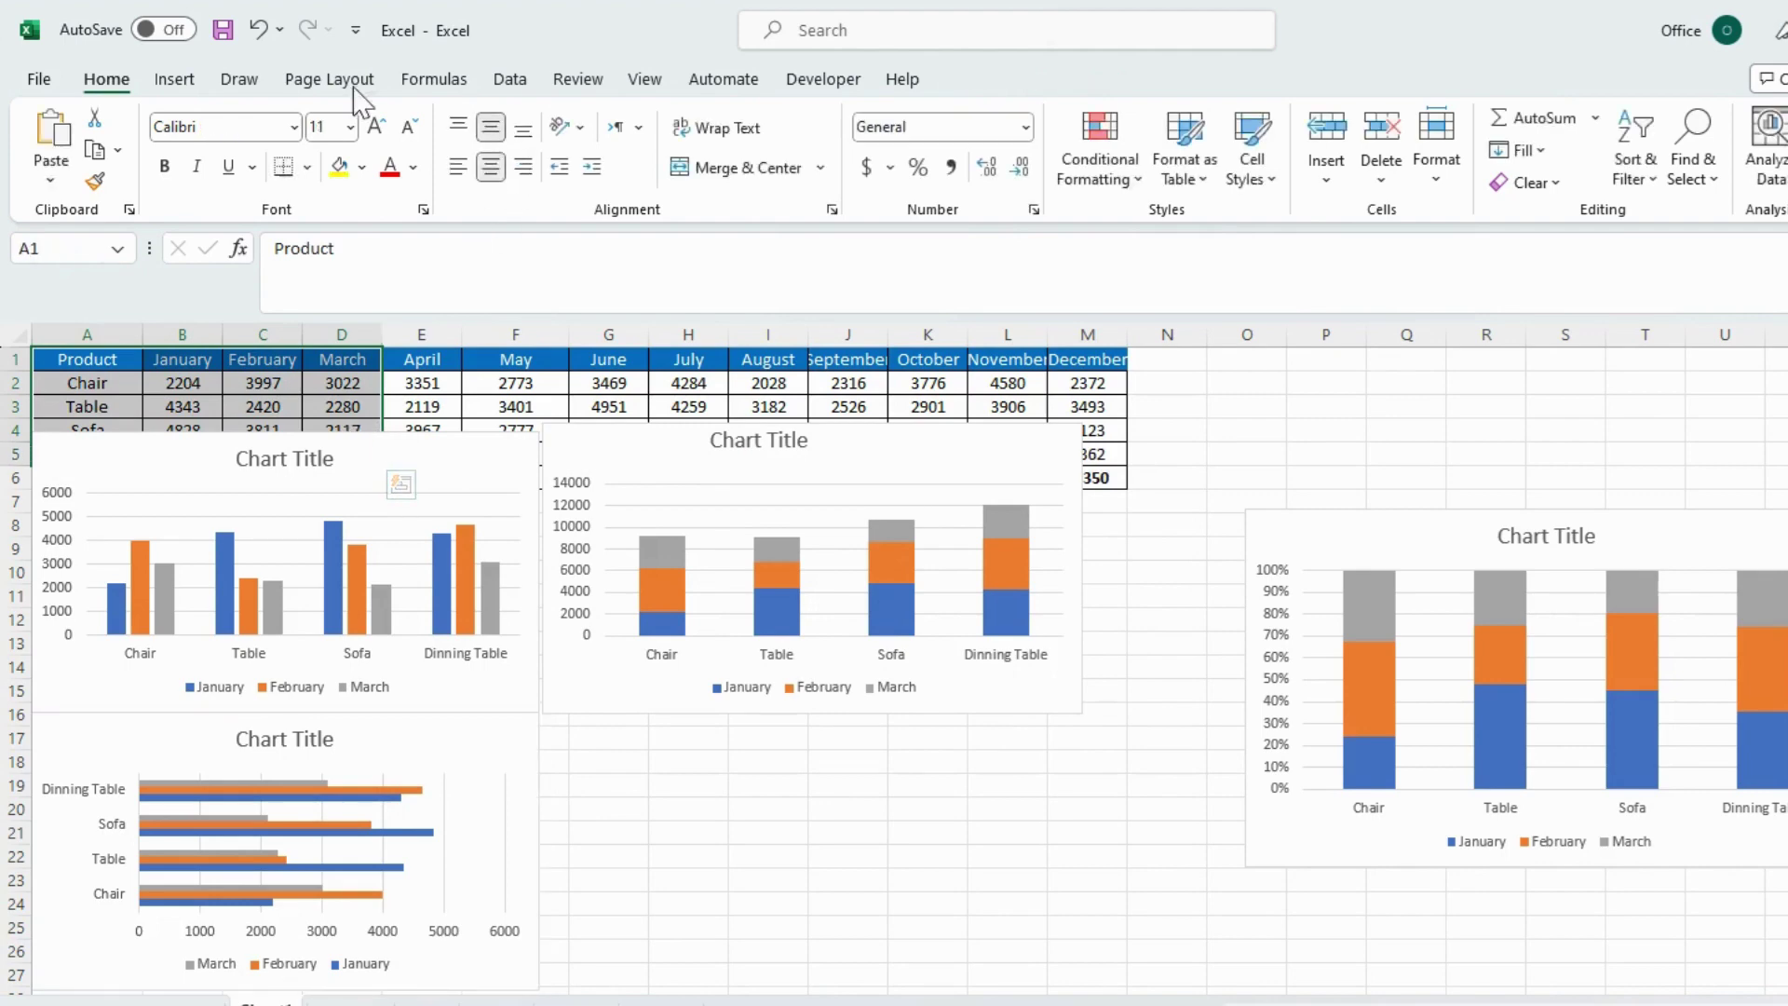
# Step: Insert a 2-D stacked bar chart and size it under the stacked column chart
pyautogui.click(197, 80)
pyautogui.click(941, 118)
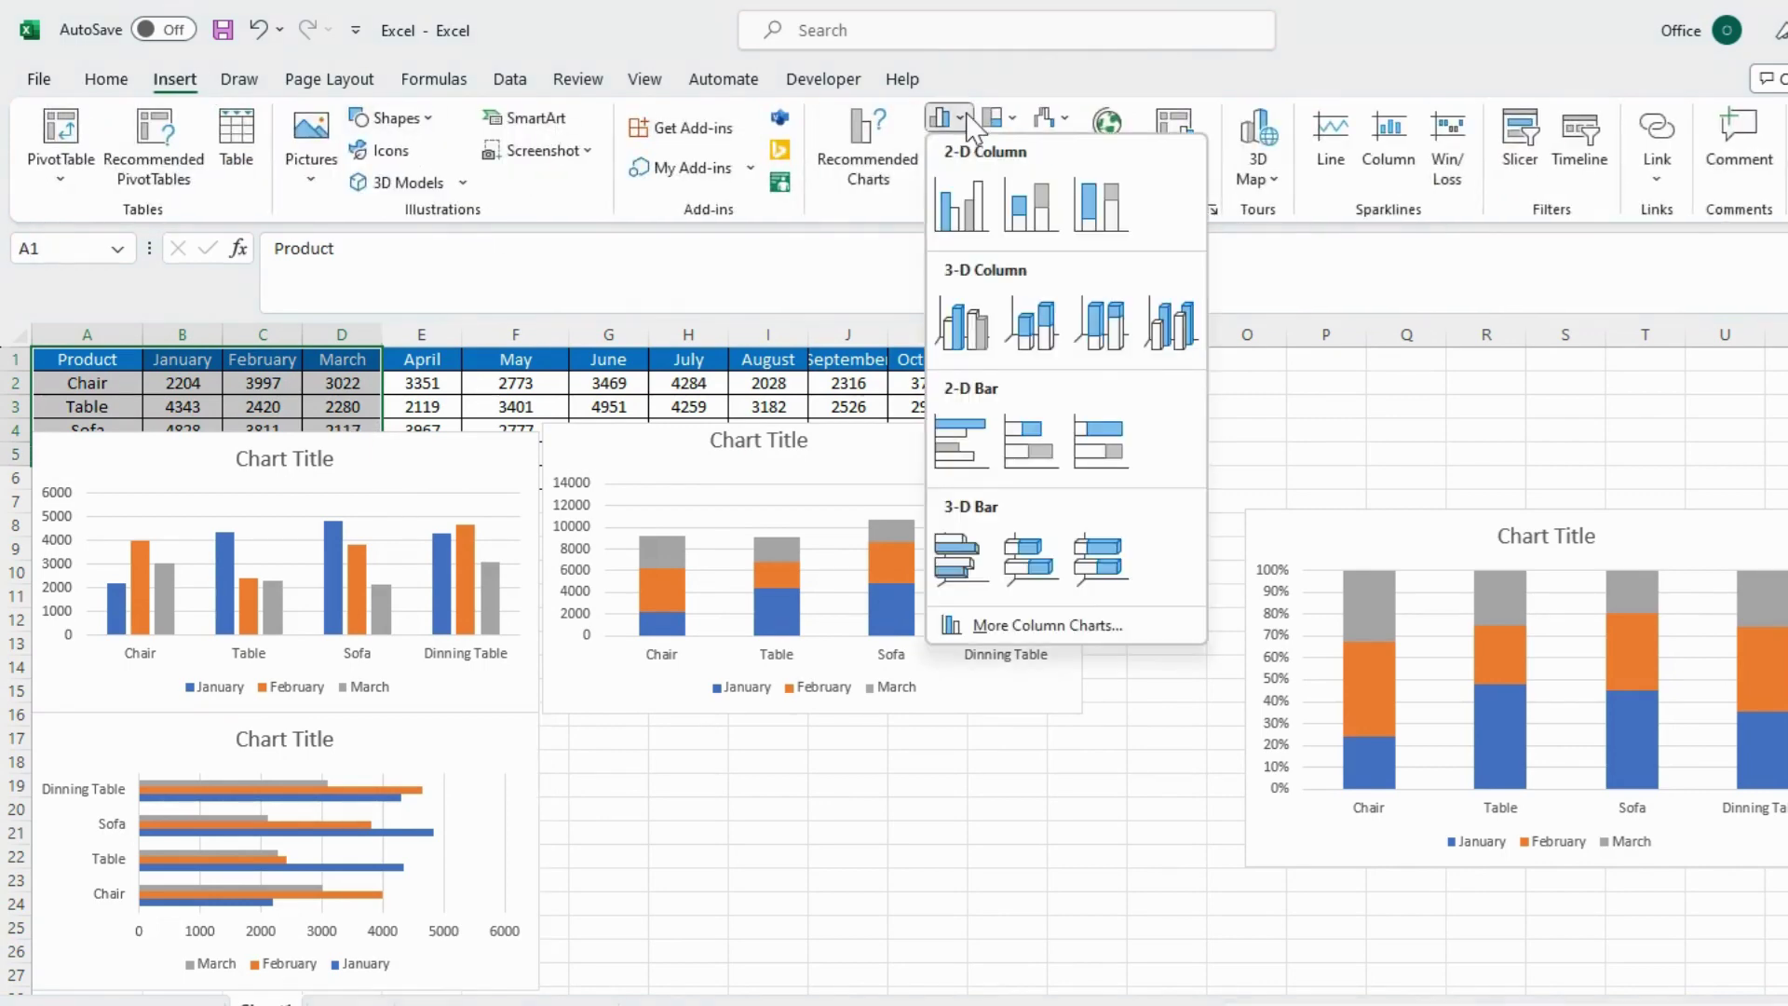
pyautogui.click(1045, 454)
pyautogui.moveTo(1202, 531)
pyautogui.mouseDown()
pyautogui.moveTo(1077, 764)
pyautogui.moveTo(1040, 750)
pyautogui.mouseUp()
pyautogui.scroll(-2, 1038, 751)
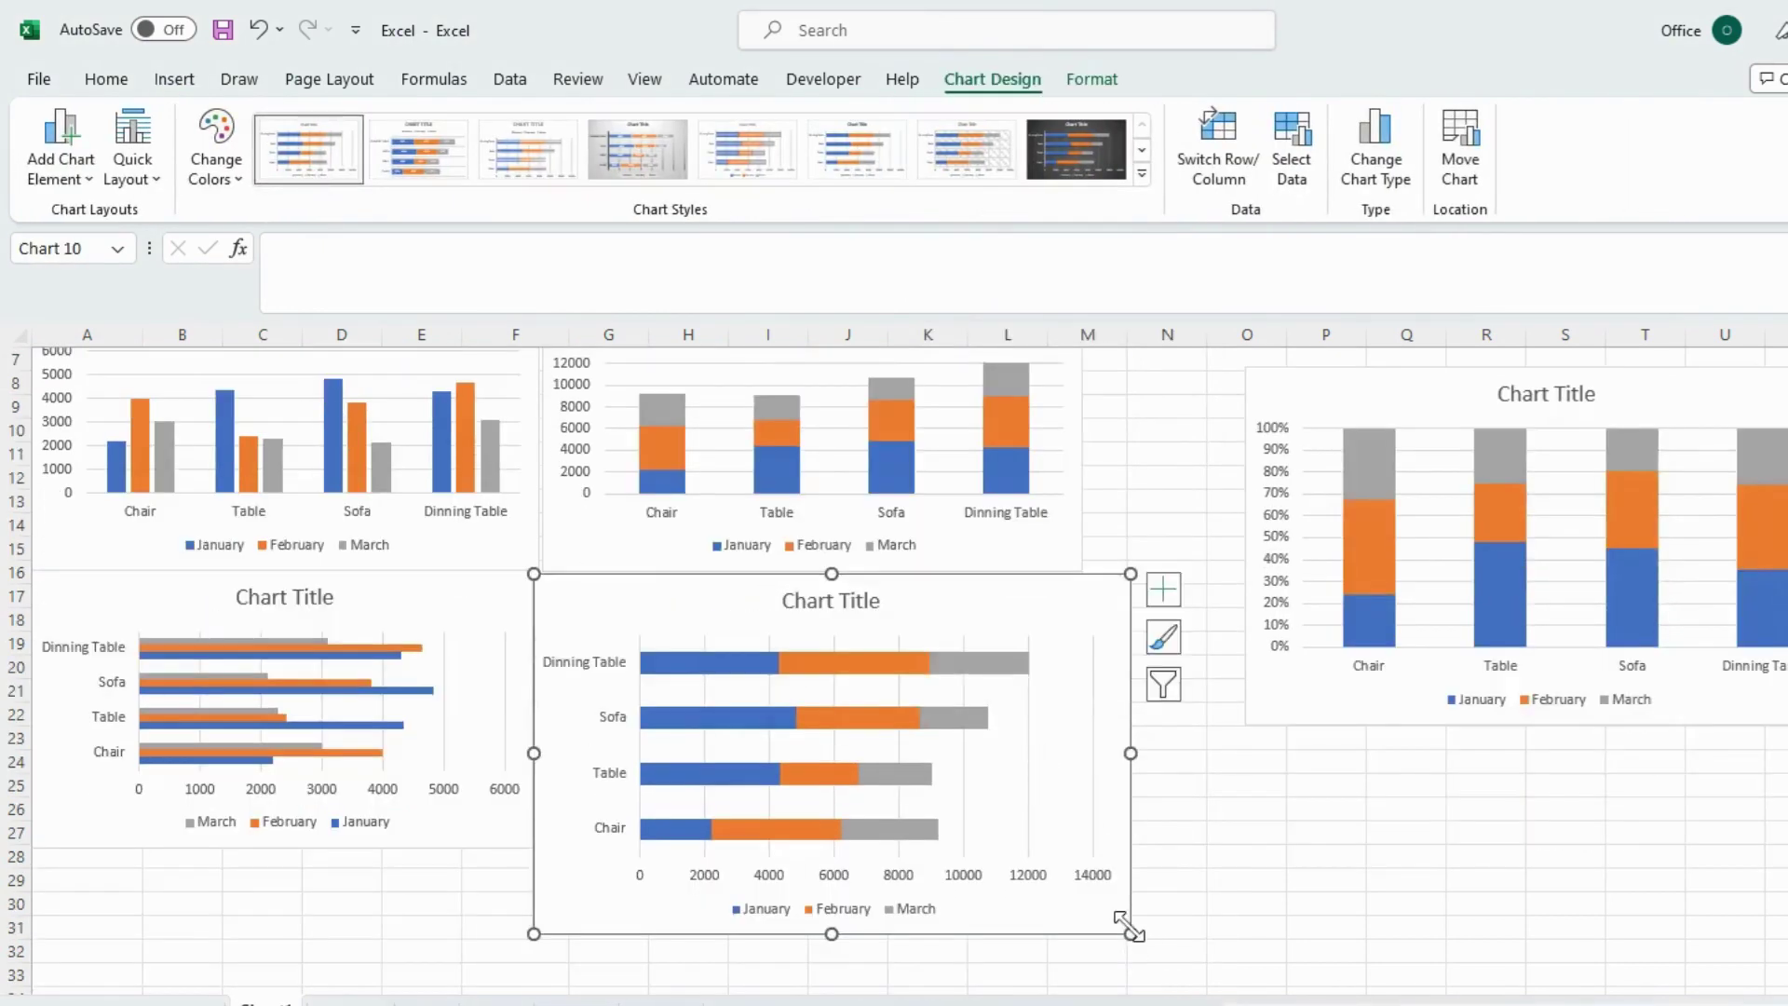
pyautogui.moveTo(1129, 931); pyautogui.dragTo(1036, 848)
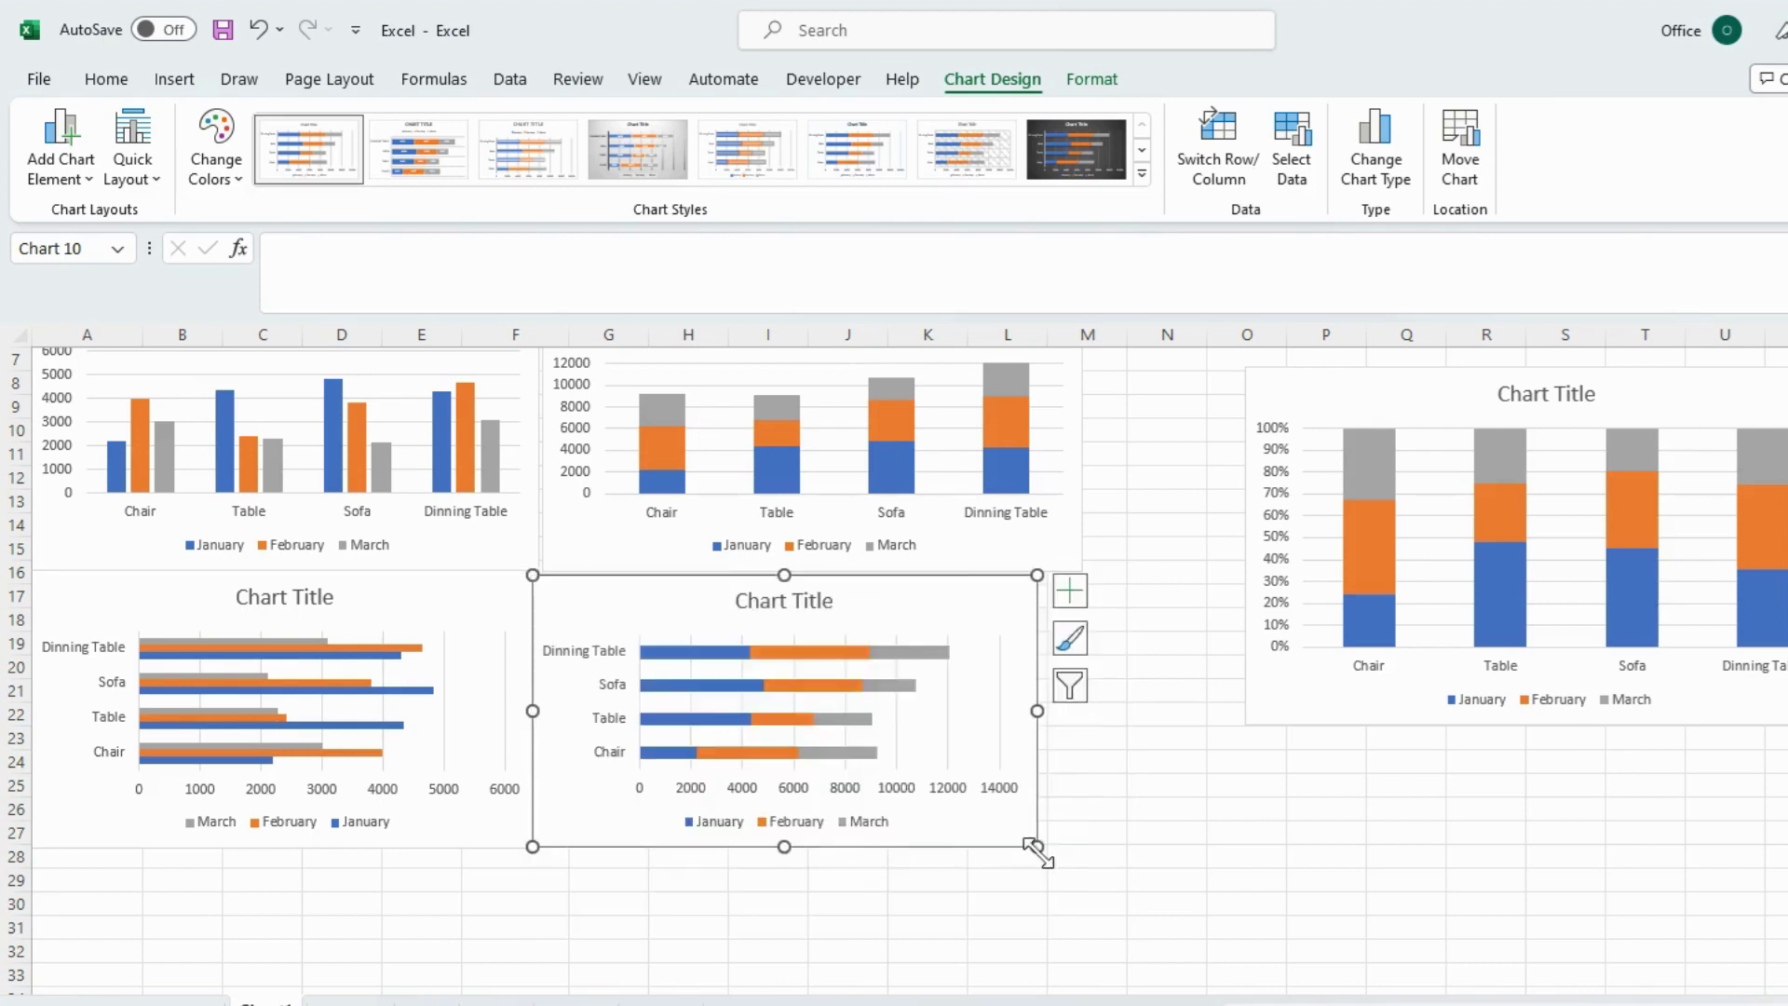
pyautogui.scroll(2, 1029, 829)
pyautogui.moveTo(1020, 810); pyautogui.dragTo(1012, 779)
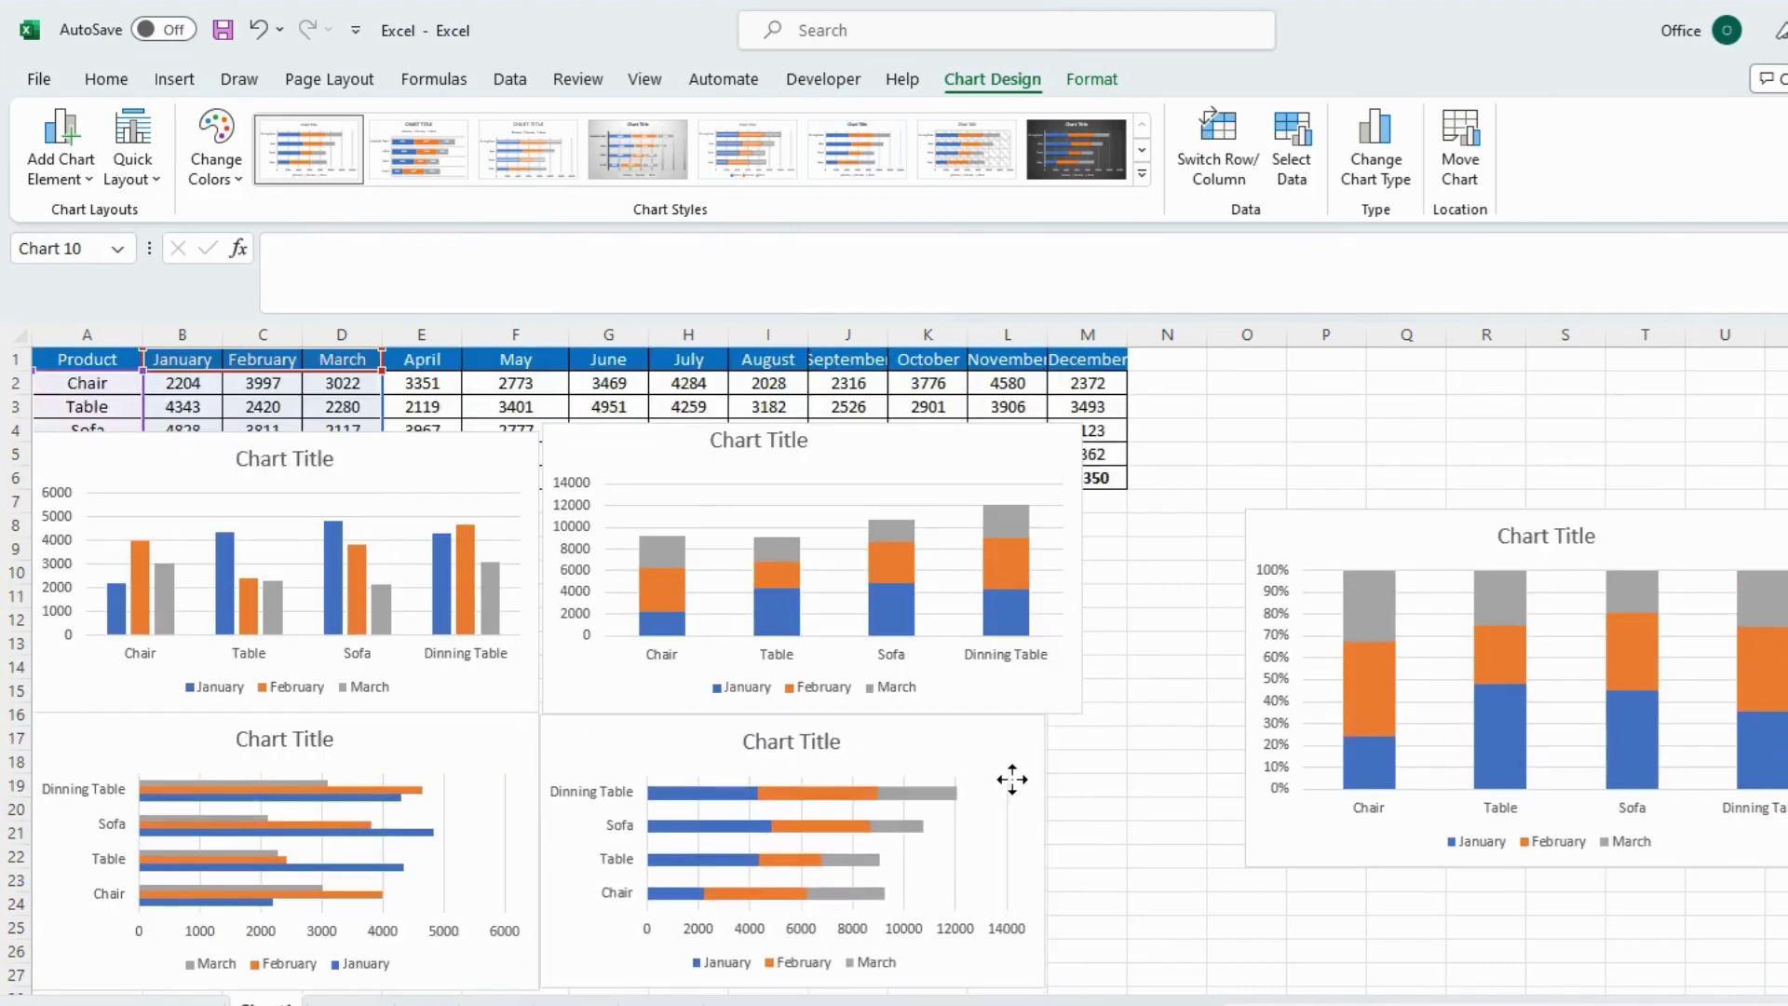
pyautogui.click(1012, 779)
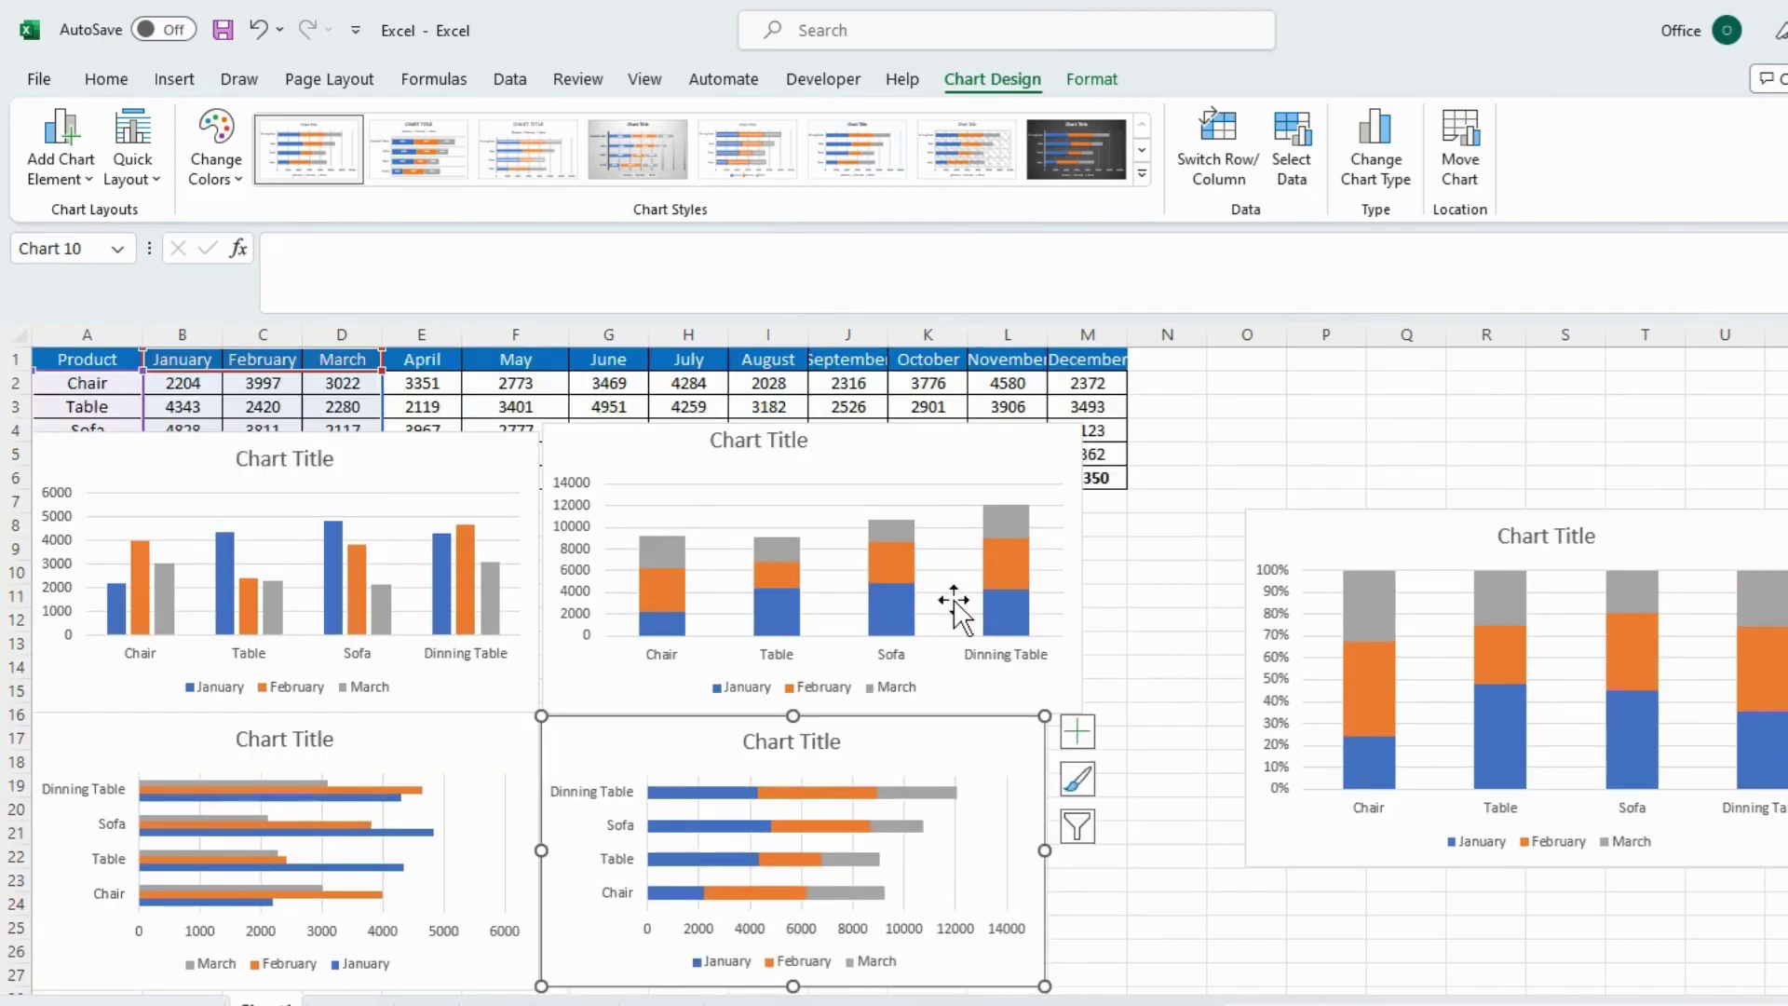
# Step: Move the 100% stacked column chart into the top row and shrink it to match
pyautogui.moveTo(1437, 533); pyautogui.dragTo(1276, 443)
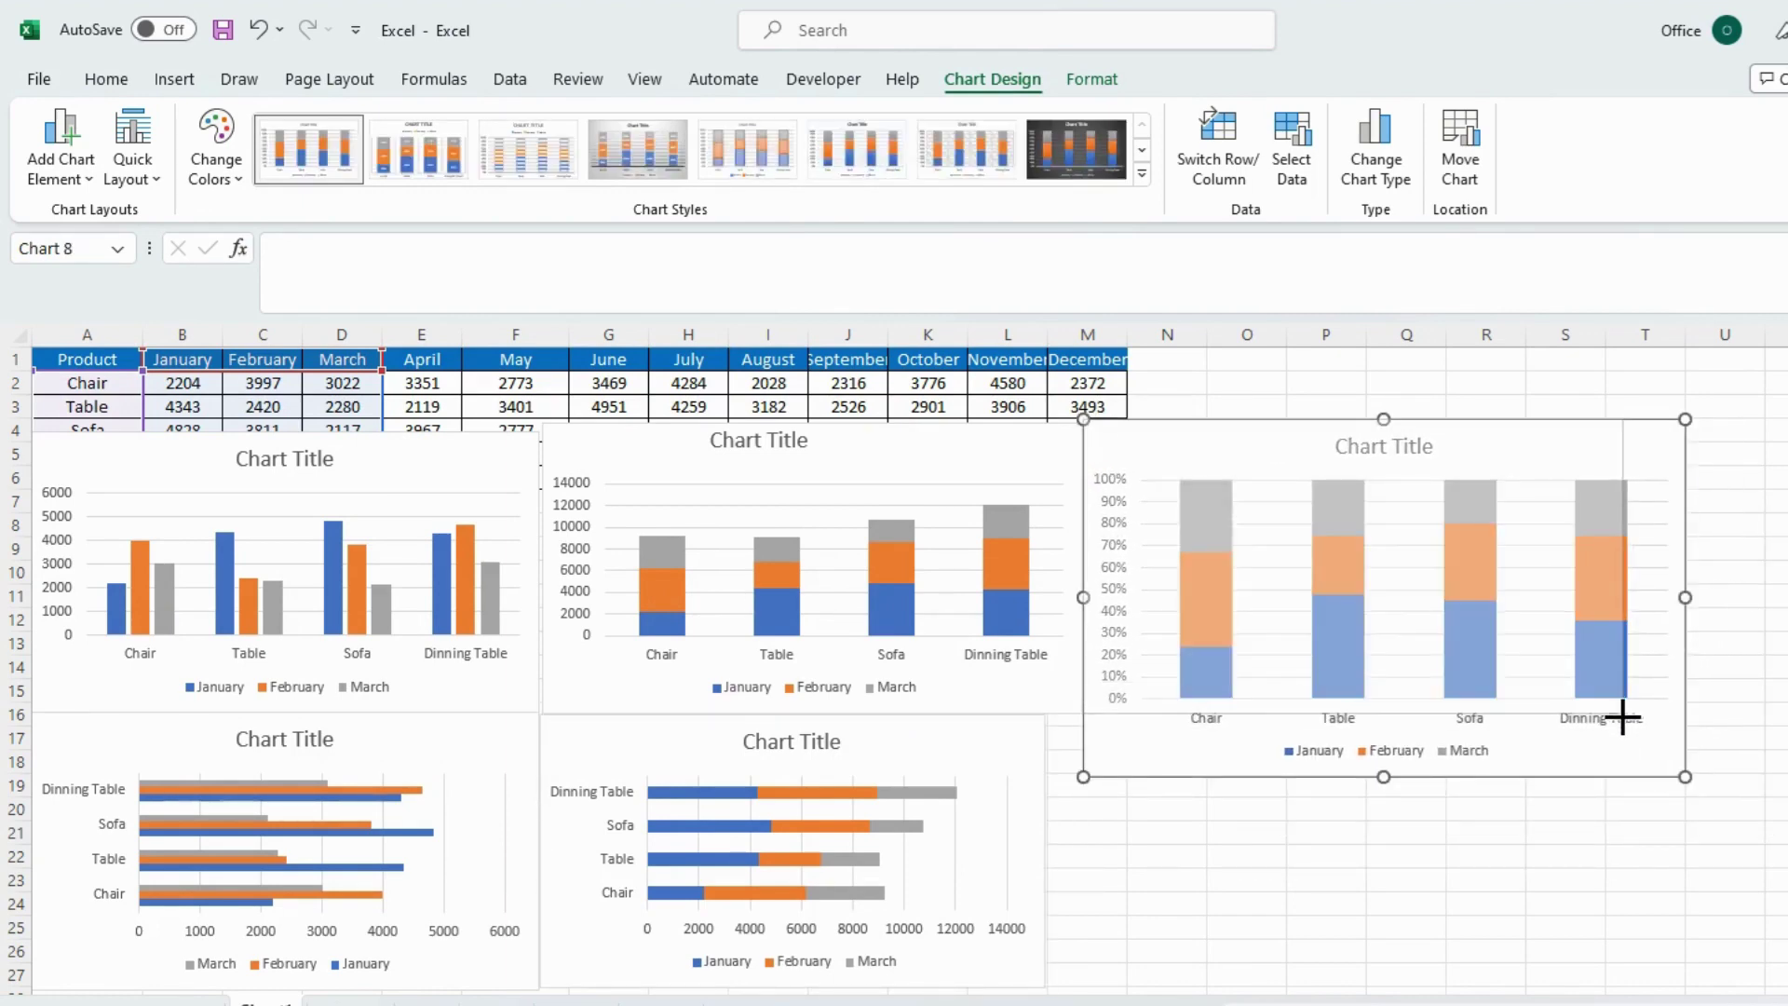
pyautogui.moveTo(1676, 769); pyautogui.dragTo(1622, 717)
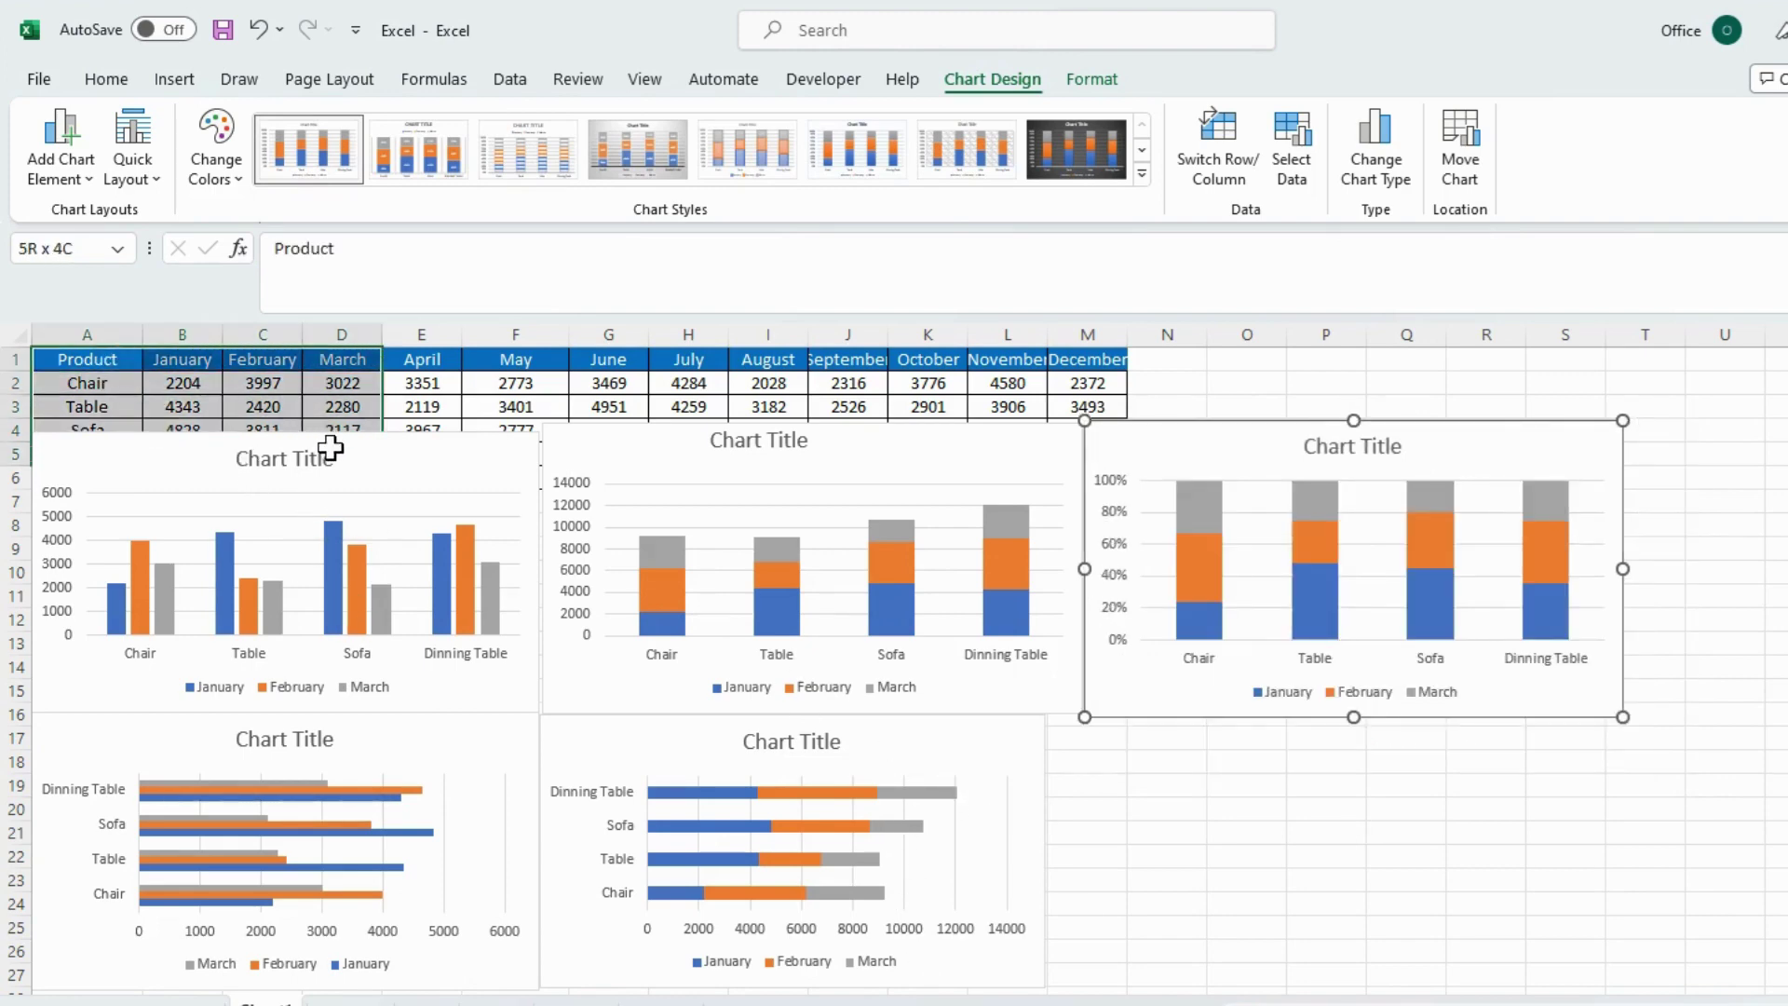
pyautogui.moveTo(105, 368); pyautogui.dragTo(335, 443)
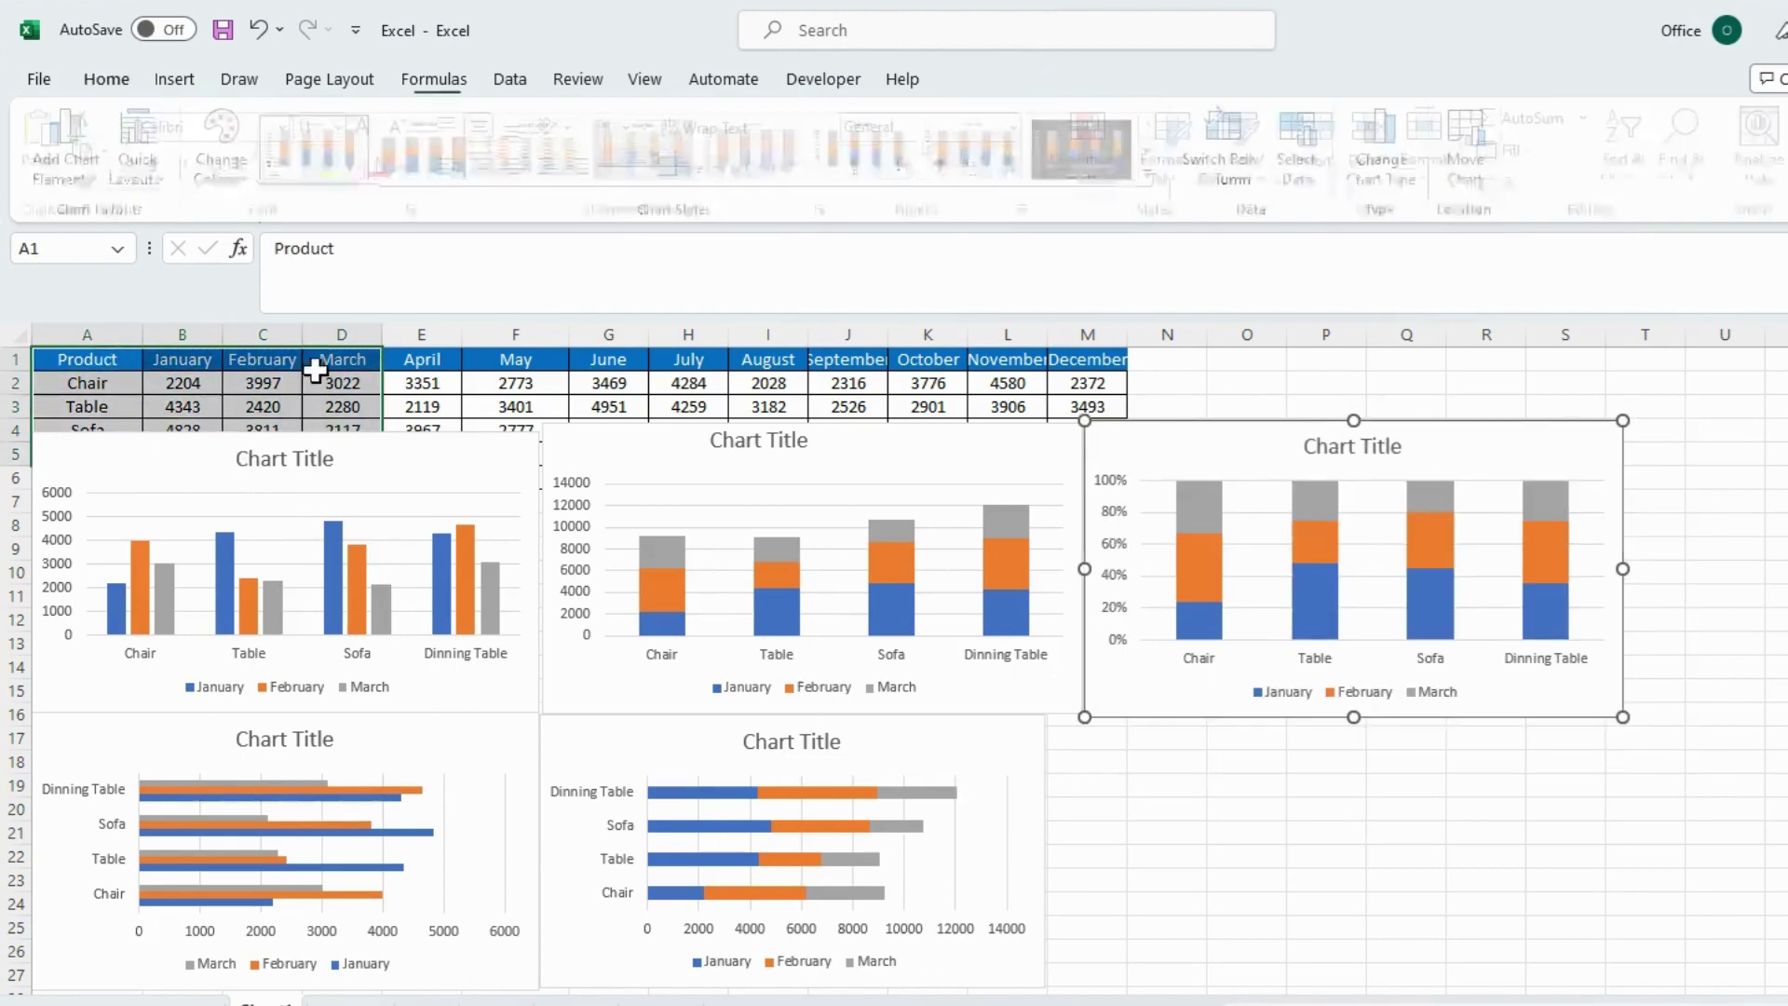
# Step: Insert a 100% stacked bar chart from A1:D4, placed and resized in the bottom-right corner
pyautogui.click(174, 79)
pyautogui.click(942, 117)
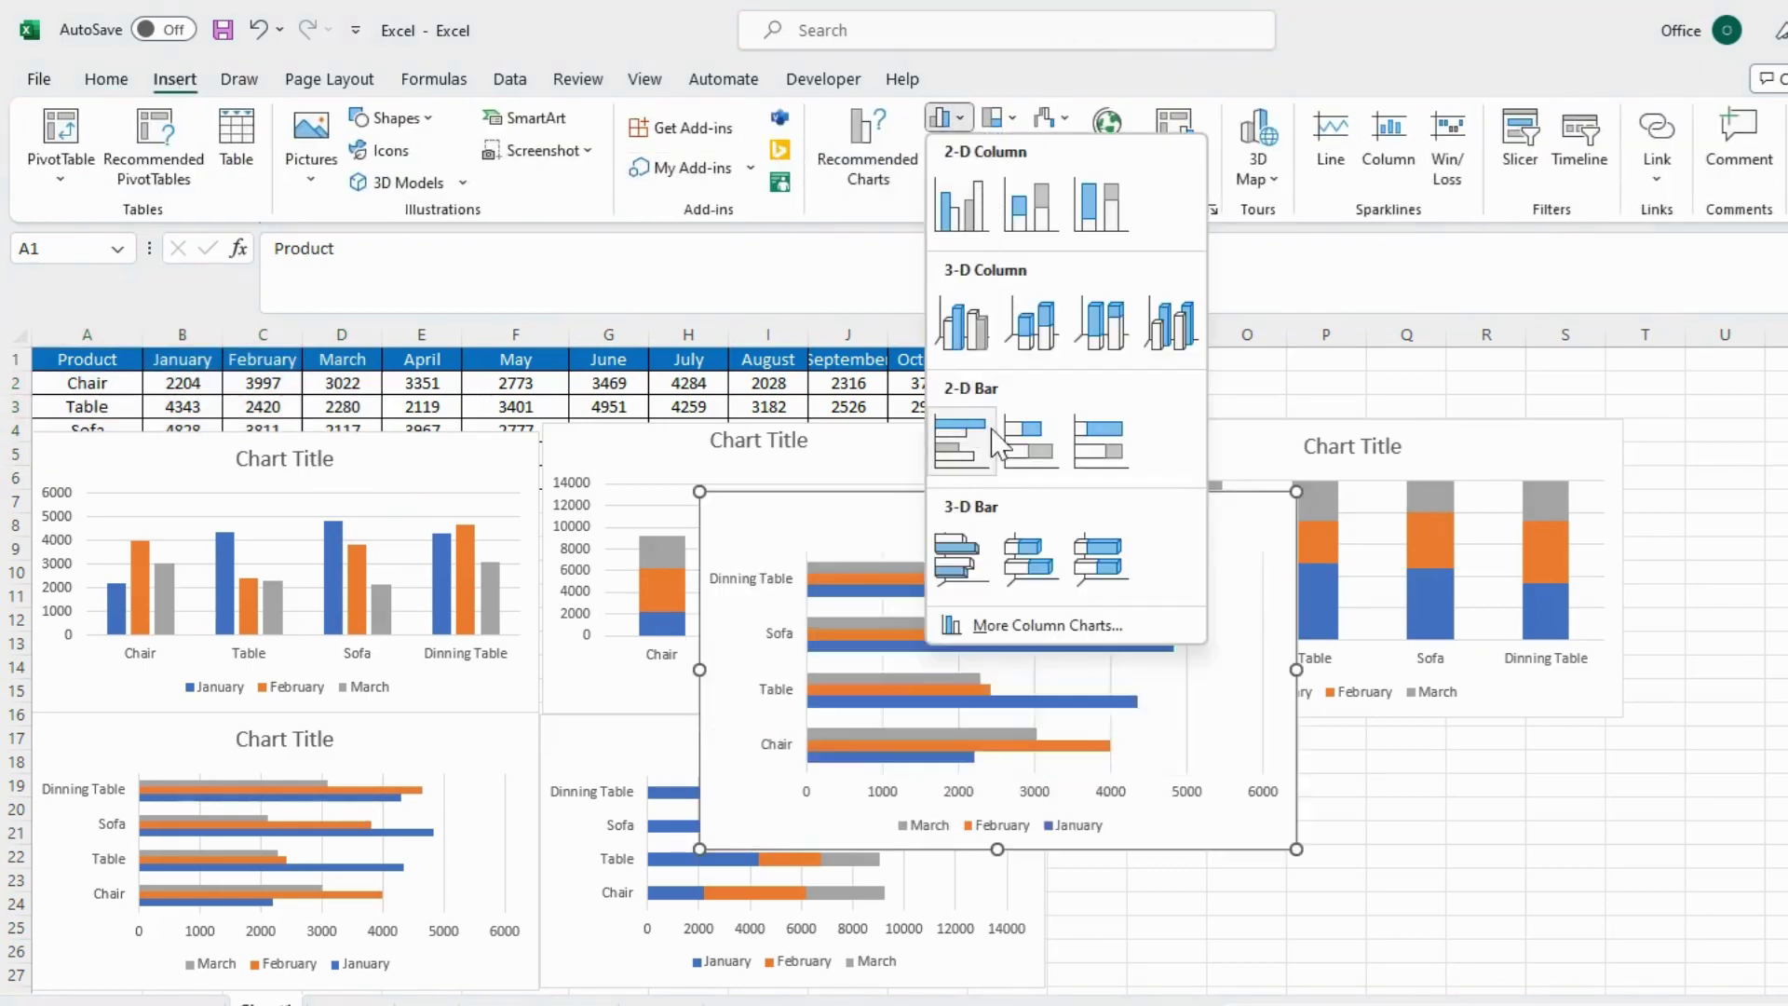
pyautogui.click(1100, 442)
pyautogui.moveTo(1092, 531)
pyautogui.mouseDown()
pyautogui.moveTo(1478, 703)
pyautogui.moveTo(1457, 754)
pyautogui.mouseUp()
pyautogui.scroll(-1, 1532, 849)
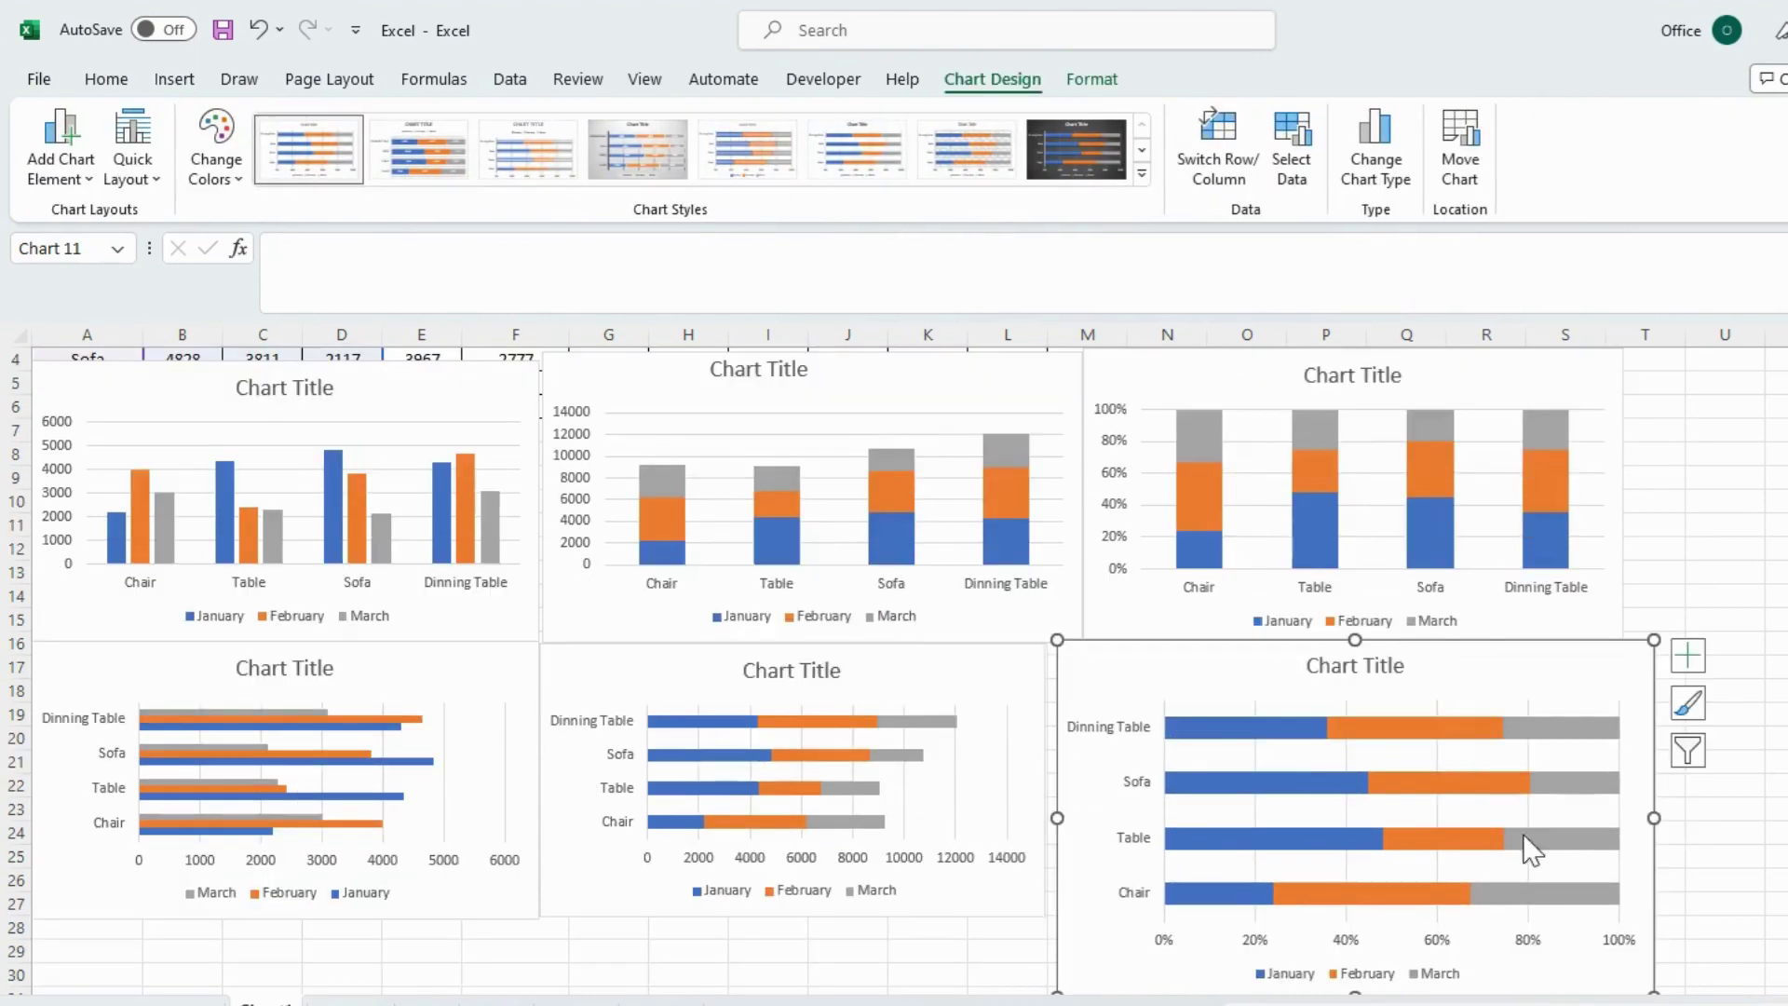
pyautogui.scroll(-1, 1687, 968)
pyautogui.scroll(-1, 1687, 969)
pyautogui.moveTo(1654, 855); pyautogui.dragTo(1592, 776)
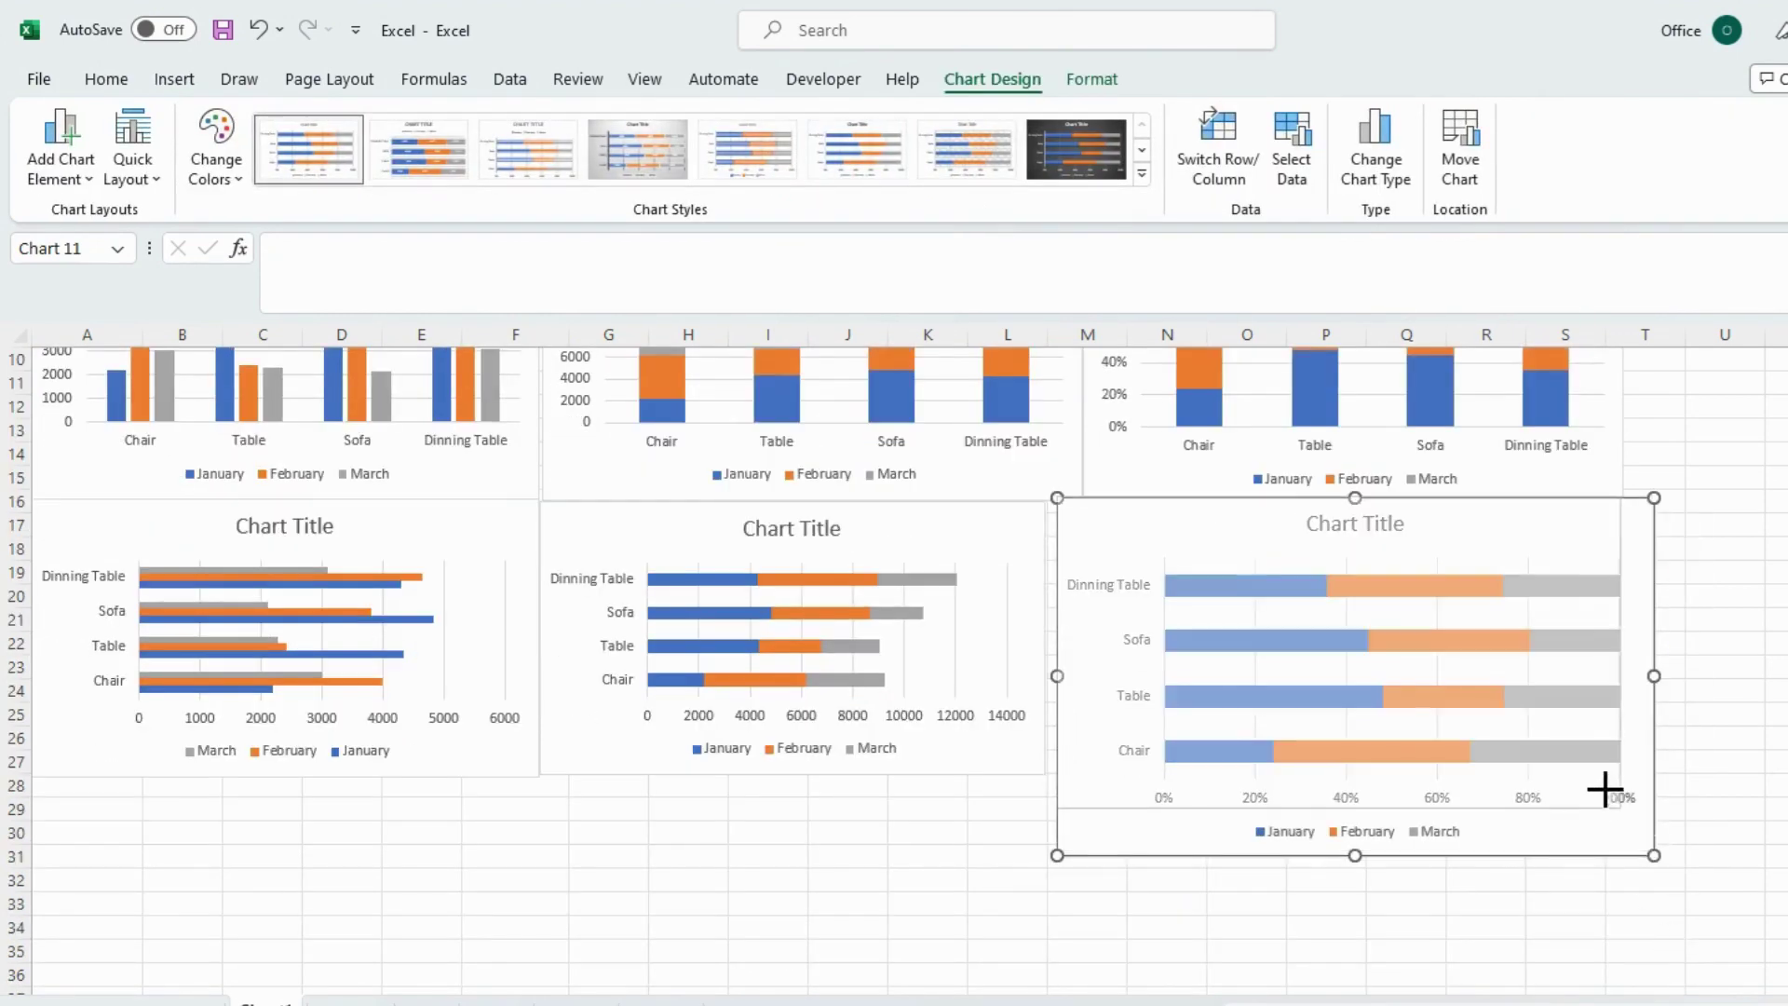
pyautogui.scroll(2, 1589, 787)
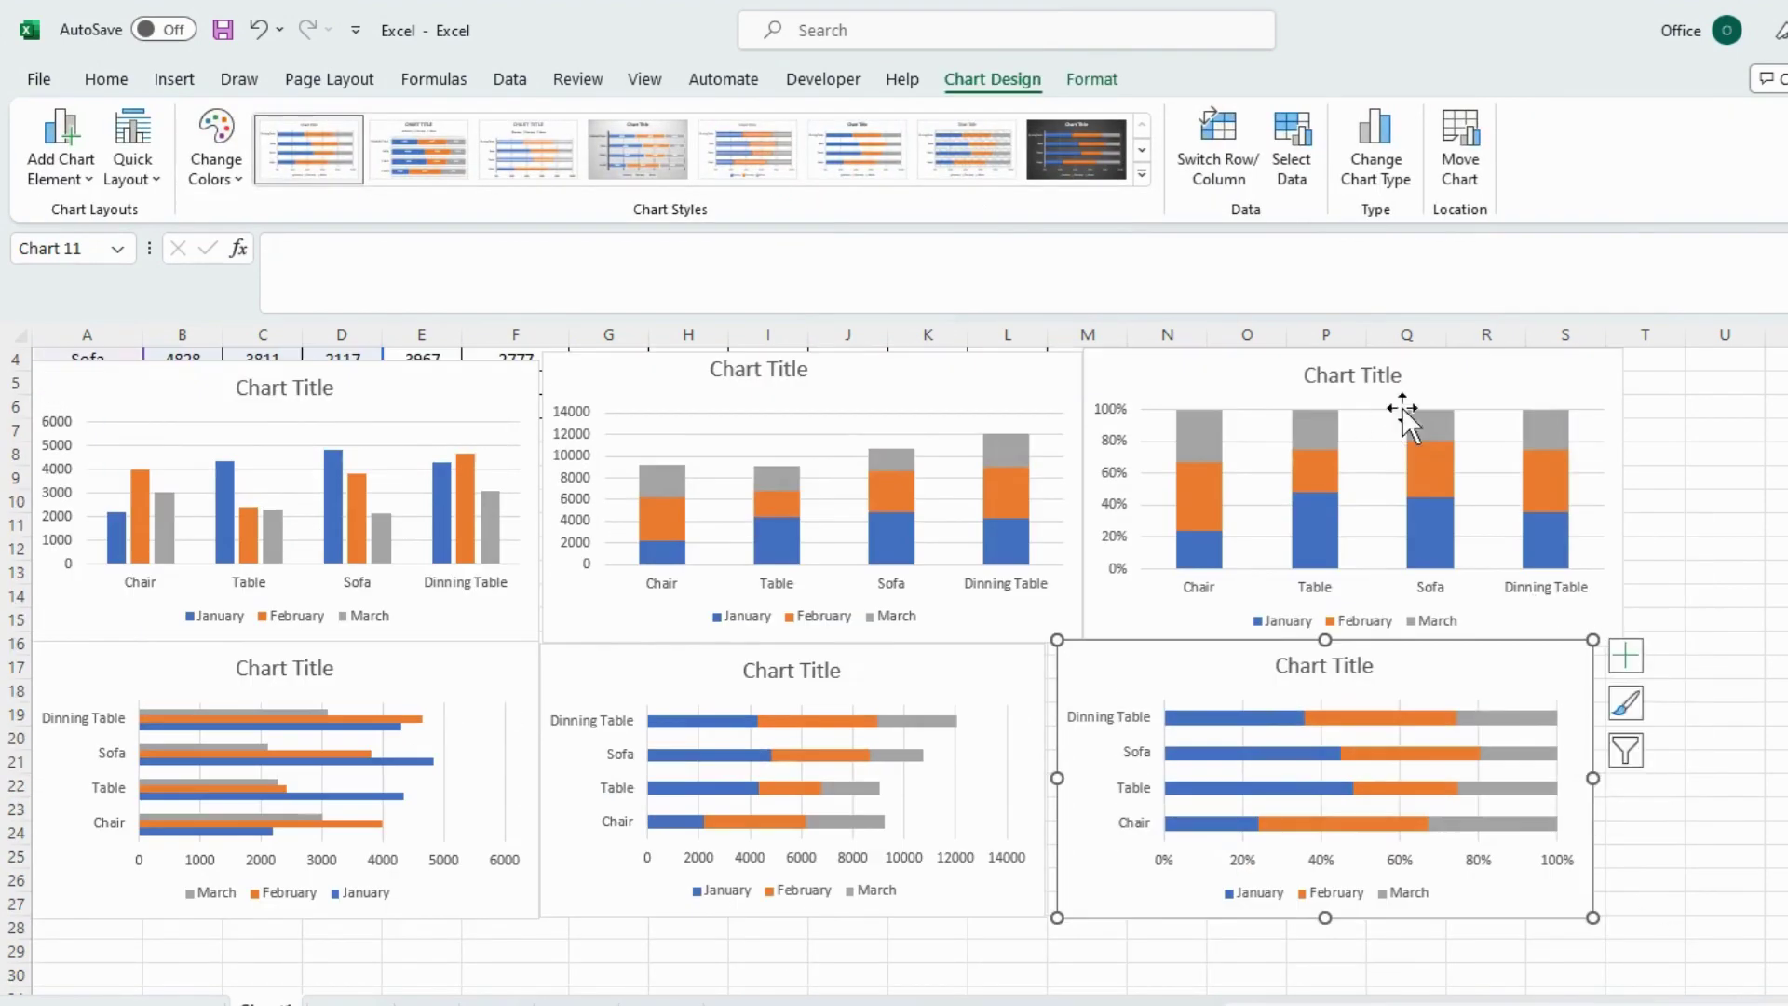
pyautogui.scroll(1, 1406, 410)
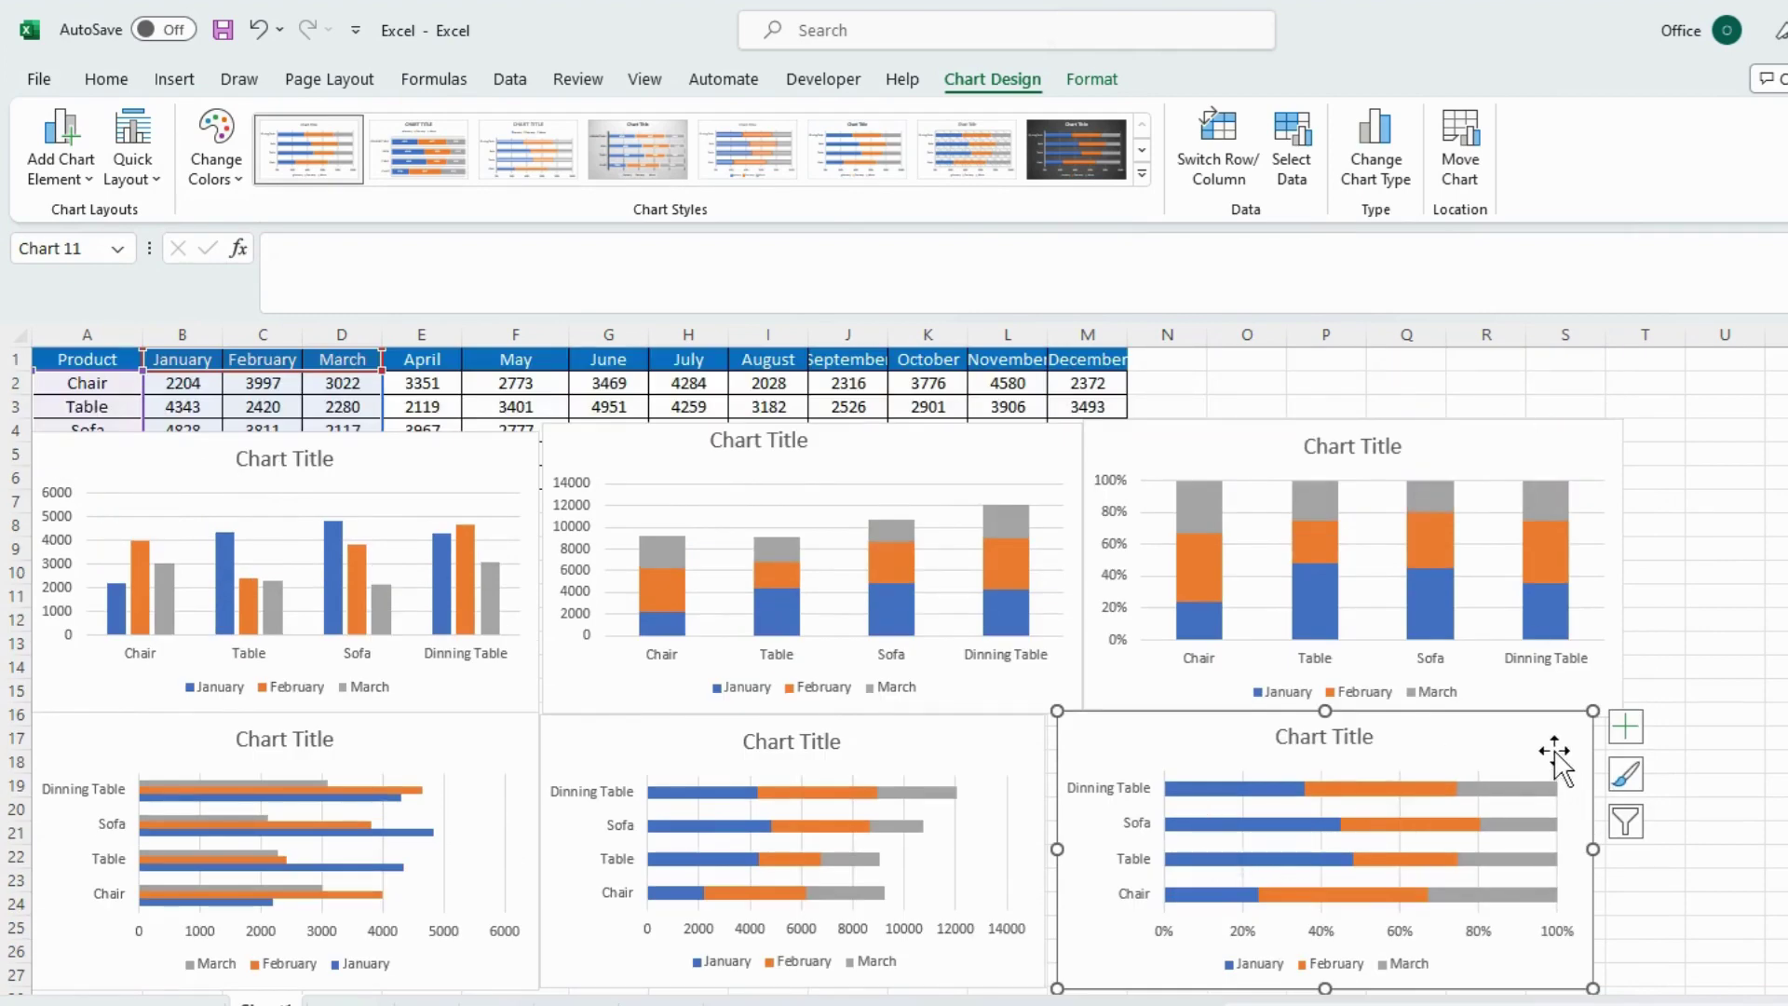
# Step: Shrink the 100% stacked column chart slightly to match the grid
pyautogui.click(1499, 443)
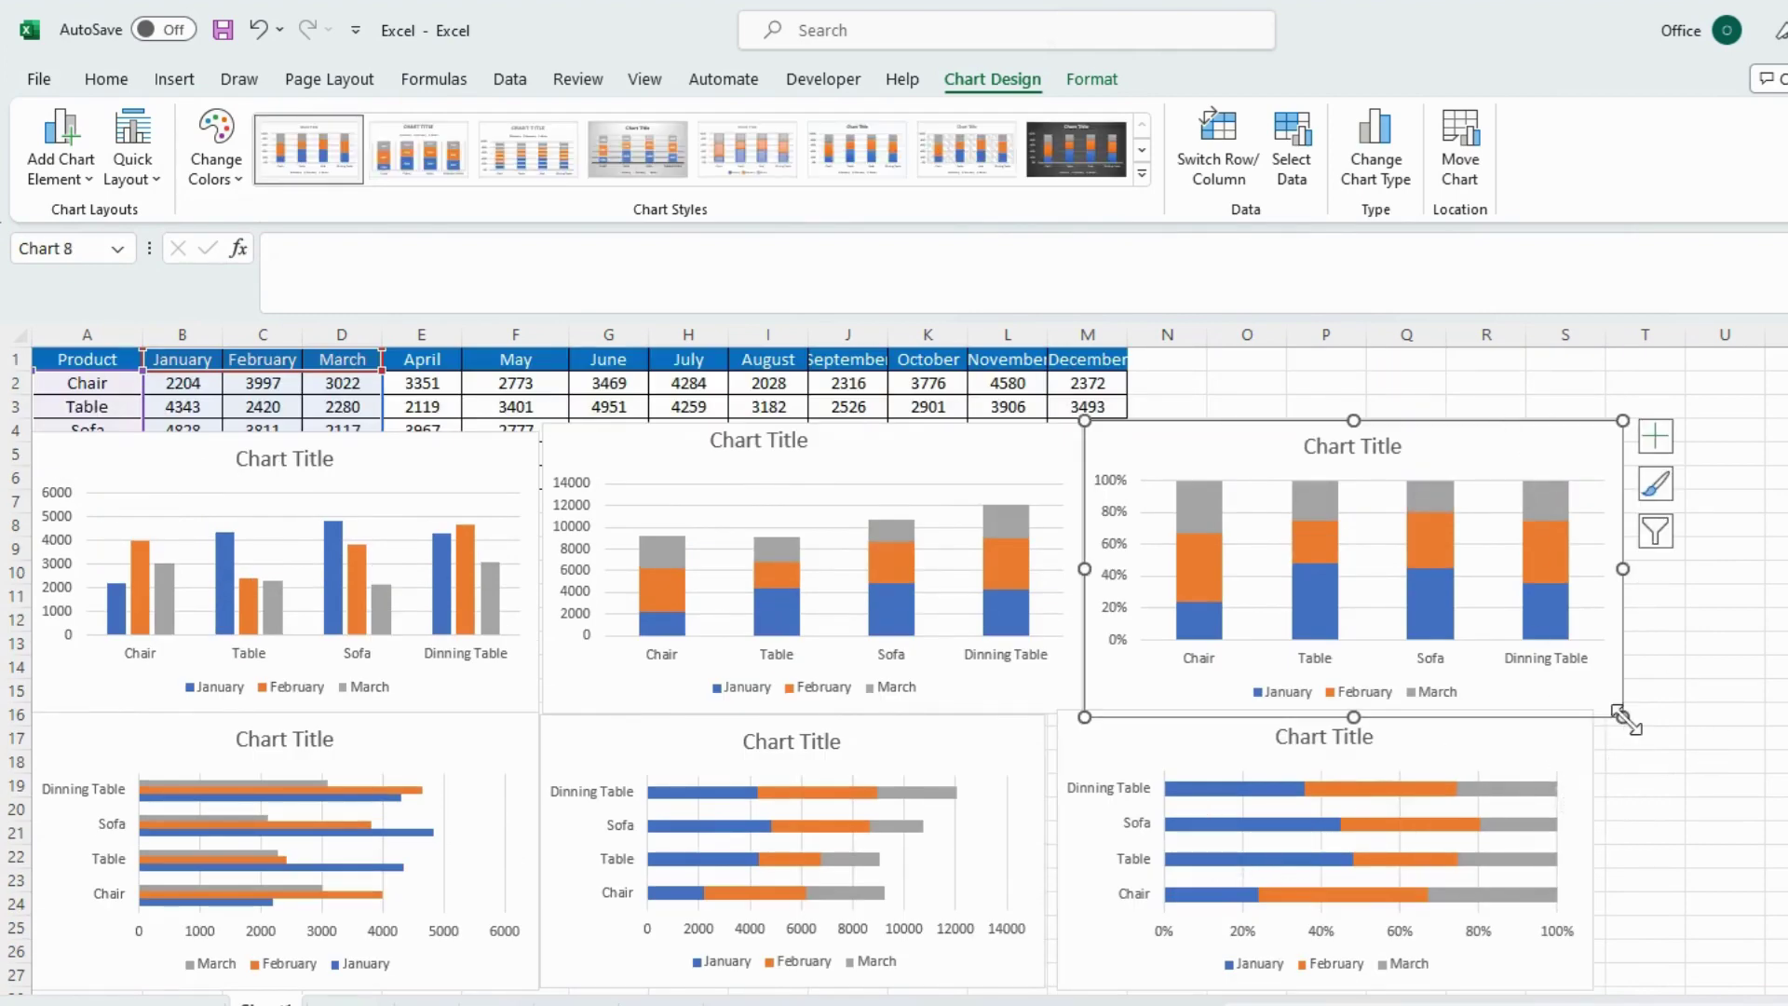
pyautogui.moveTo(1622, 716); pyautogui.dragTo(1582, 701)
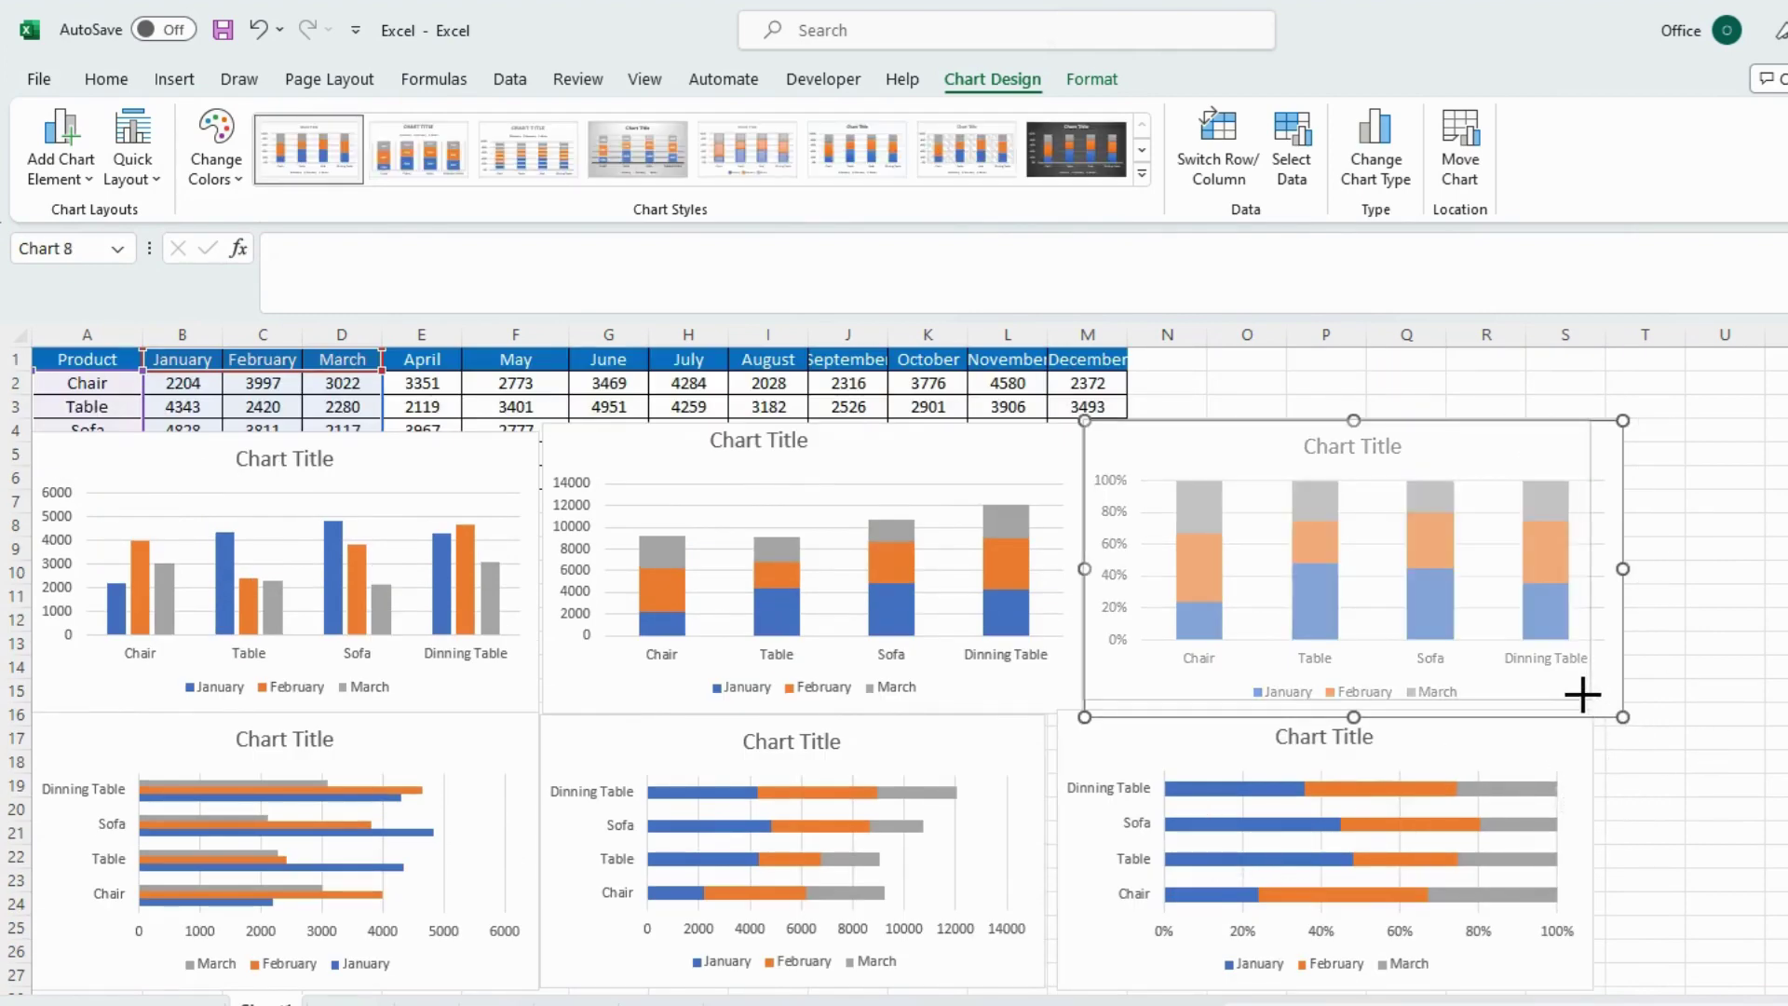
pyautogui.click(1732, 713)
pyautogui.click(1246, 382)
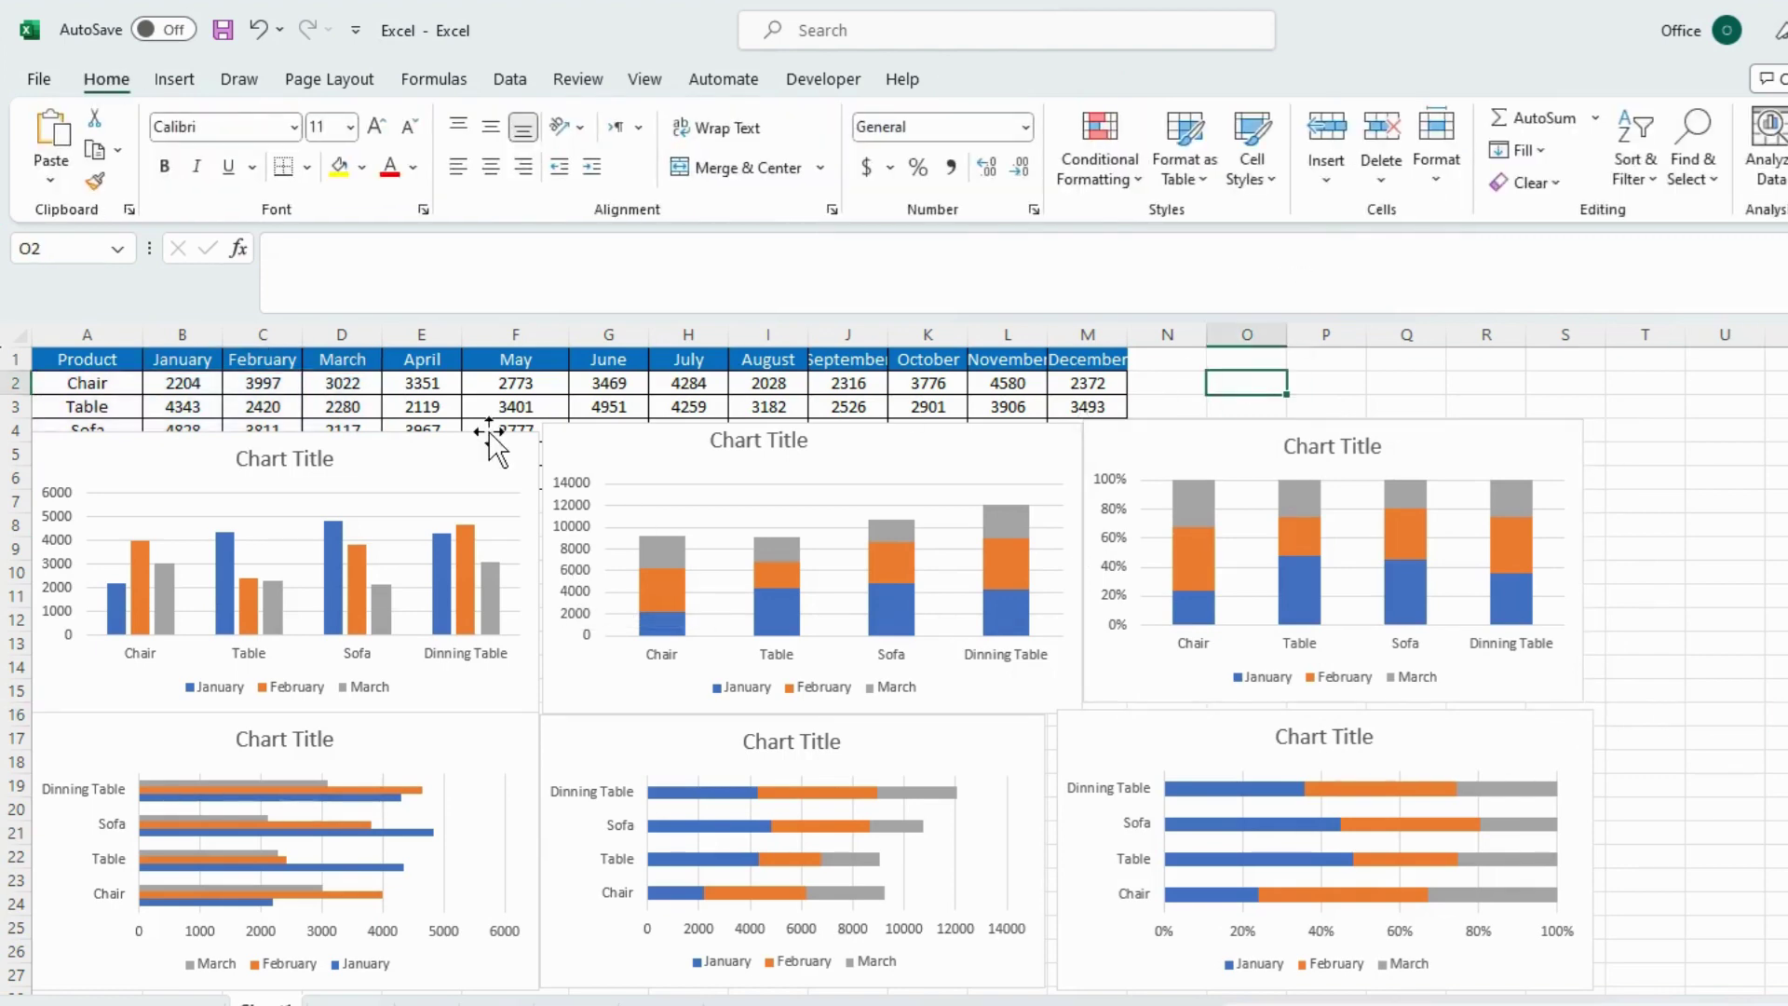